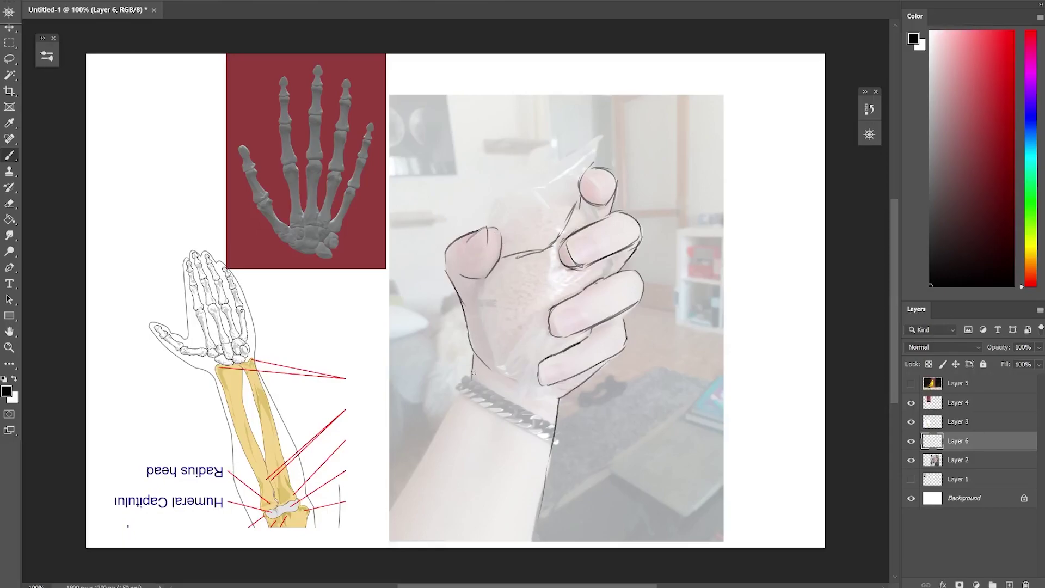
Step: Hide the hand photo, fade Layer 6 to 25%, and ink the thumb tip bones on new Layer 7
drag(473, 372, 404, 493)
click(911, 460)
drag(998, 347, 996, 360)
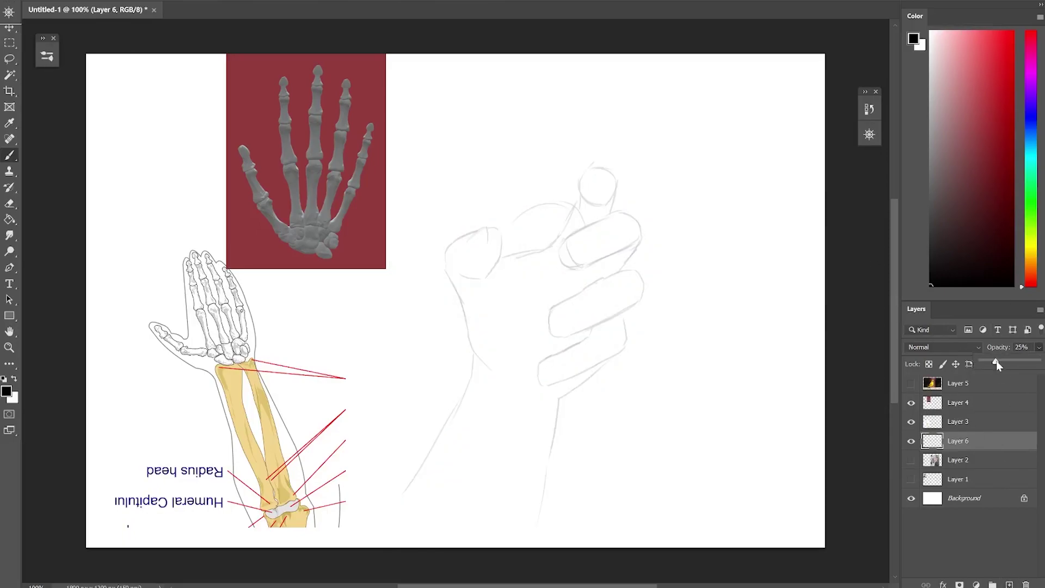
key(ctrl+shift+alt+n)
drag(477, 246, 472, 250)
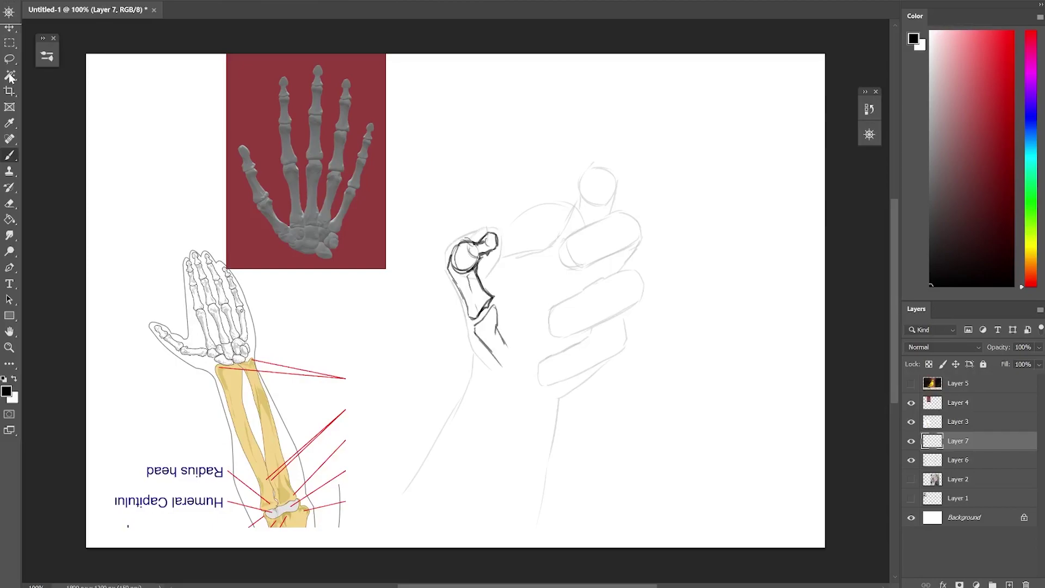
Step: Redraw the lower bone shaft, then add a palm knuckle circle and a finger bone outline
key(ctrl+z)
drag(492, 297, 471, 322)
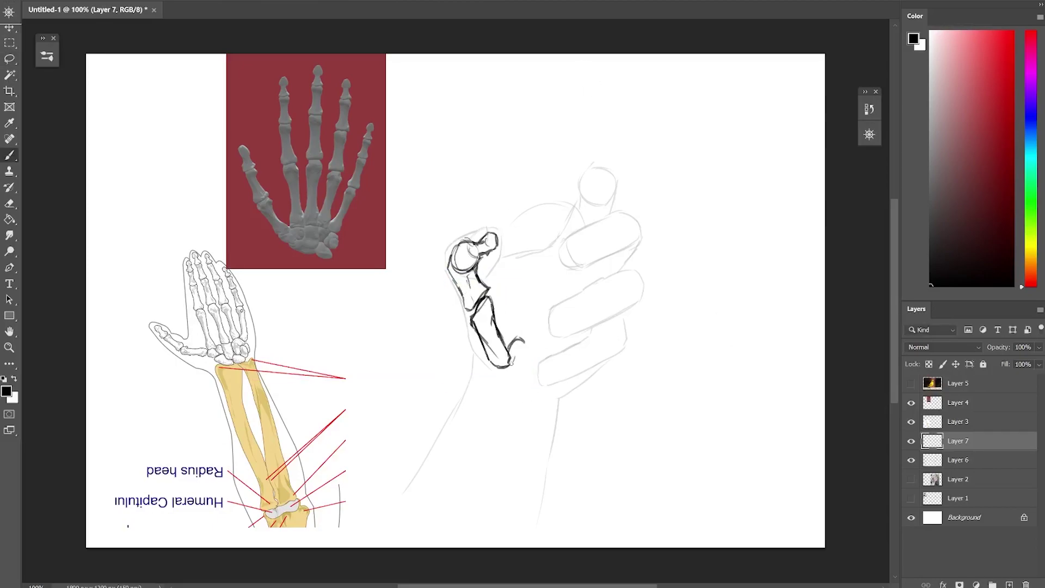
drag(512, 364, 526, 340)
drag(528, 338, 569, 387)
drag(509, 367, 550, 397)
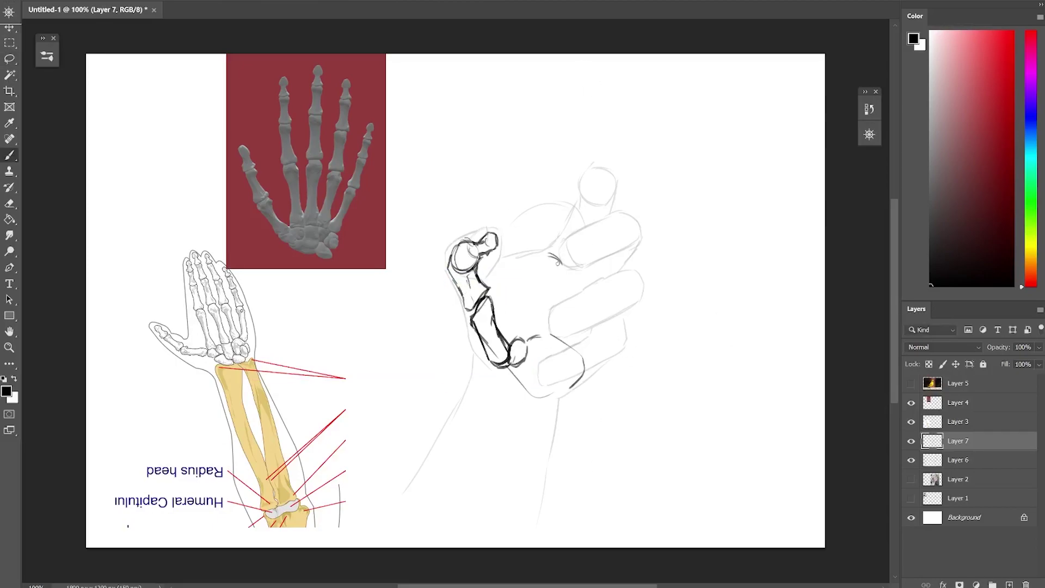
Step: Lasso the curved finger stroke, rotate it up toward the fingertip, and add a joint circle
mouse_move(519, 325)
mouse_down()
mouse_move(544, 305)
mouse_move(558, 256)
mouse_up()
key(l)
drag(582, 218, 506, 353)
key(Delete)
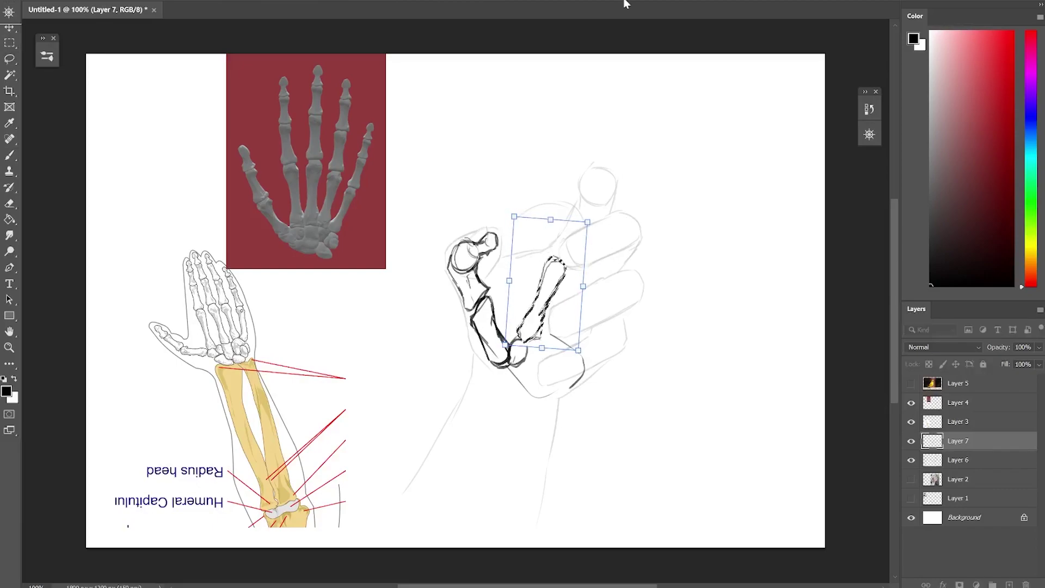
key(ctrl+d)
key(b)
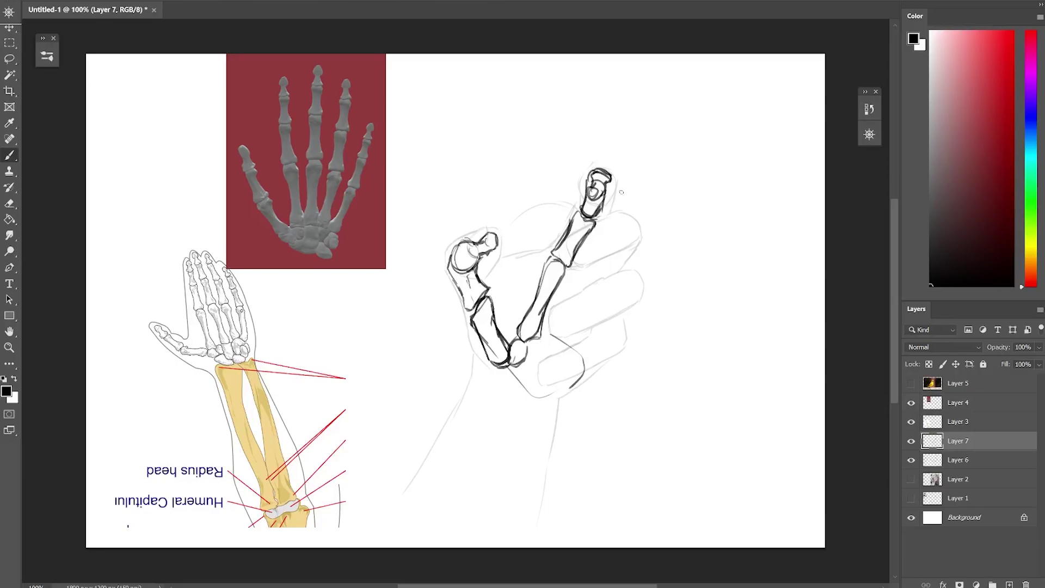
mouse_move(581, 243)
mouse_down()
mouse_move(614, 218)
mouse_move(578, 302)
mouse_up()
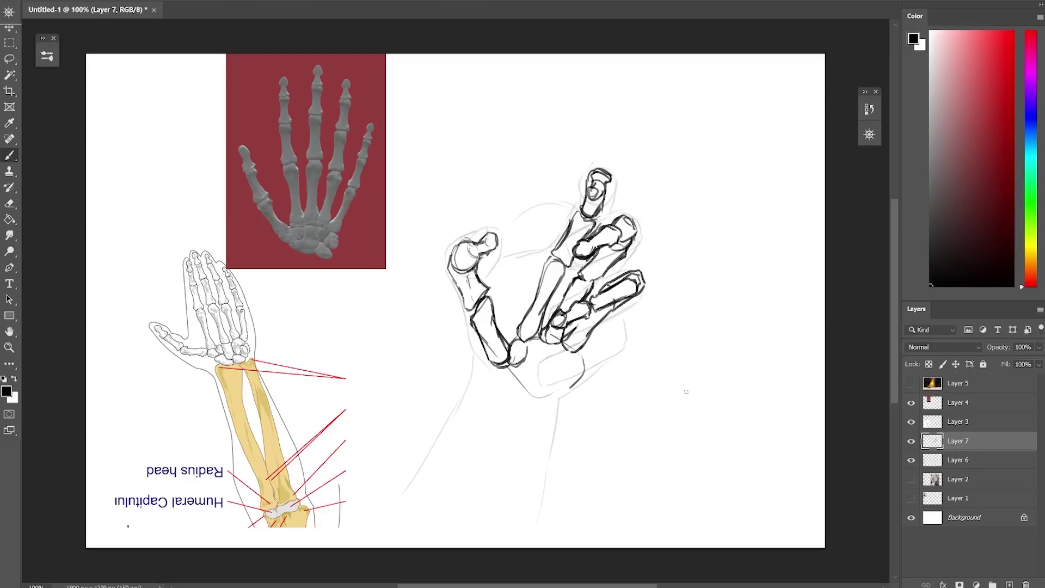
Step: Add palm knuckle loops and rotate the lower finger stroke upward
mouse_move(544, 374)
mouse_down()
mouse_move(578, 365)
mouse_move(540, 381)
mouse_up()
key(l)
key(ctrl+t)
drag(647, 335, 645, 318)
key(Return)
key(b)
drag(583, 351, 612, 331)
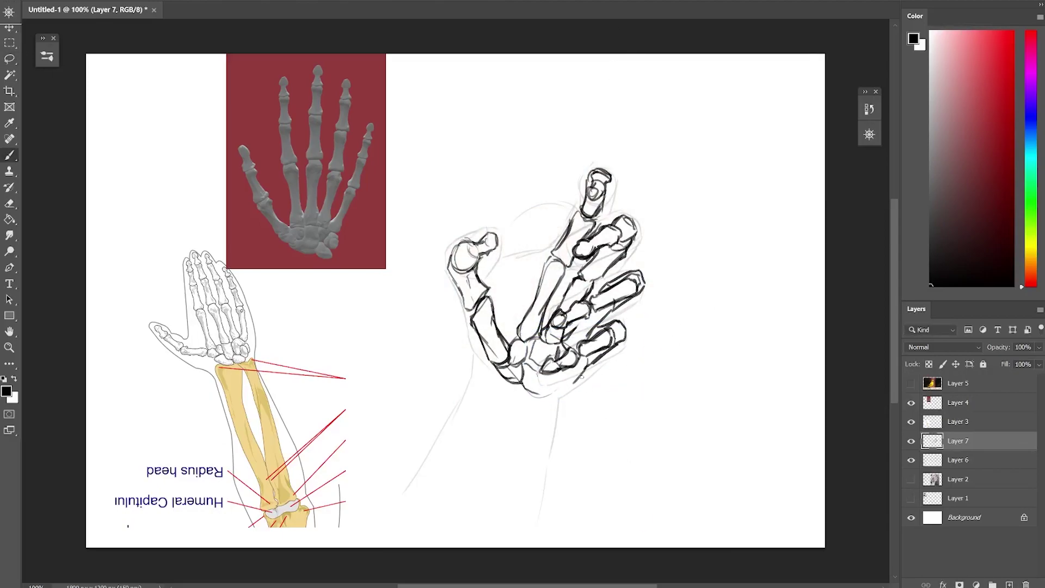
drag(577, 375, 541, 391)
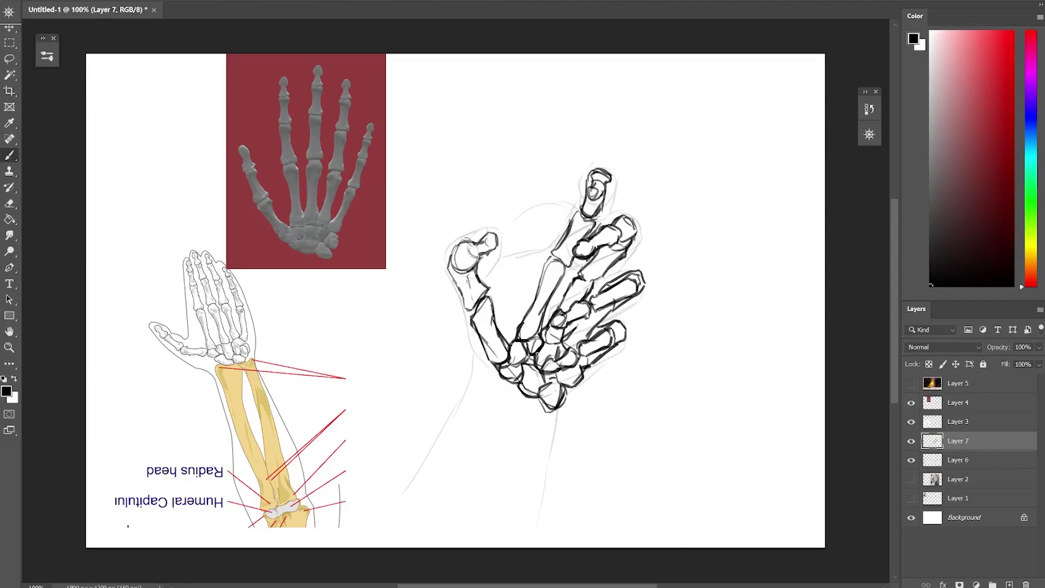
Step: Draw both forearm edges and the inner forearm bone lines down to the canvas bottom
drag(516, 384, 434, 546)
mouse_move(533, 395)
mouse_down()
mouse_move(530, 435)
mouse_move(472, 546)
mouse_up()
mouse_move(552, 412)
mouse_down()
mouse_move(506, 547)
mouse_move(479, 539)
mouse_up()
drag(517, 409, 482, 536)
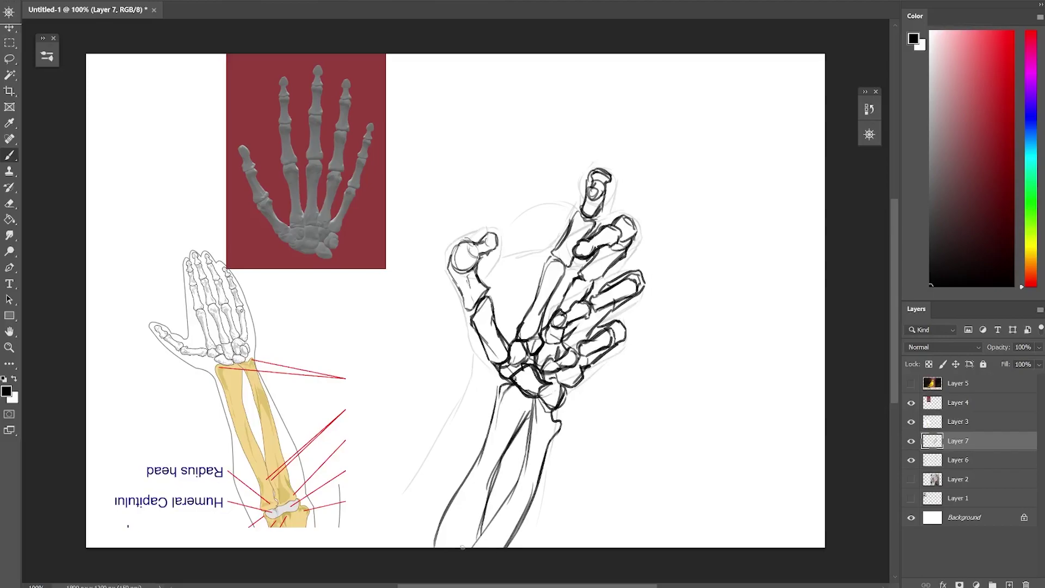
drag(539, 424, 463, 549)
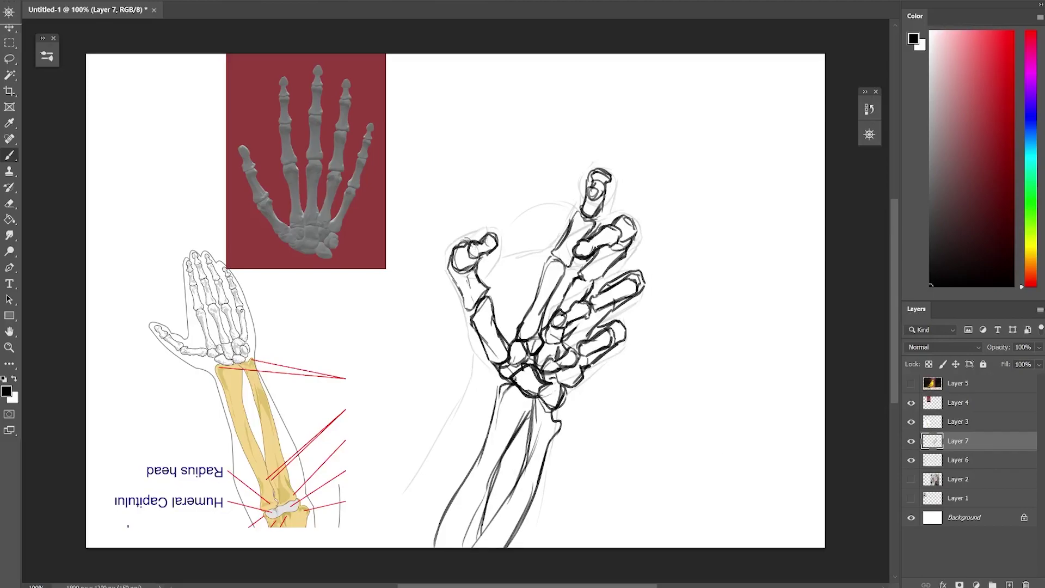
Step: Darken the thumb tip and joint, merge the bones into the sketch, and add a new layer
drag(454, 267, 479, 240)
drag(479, 234, 496, 252)
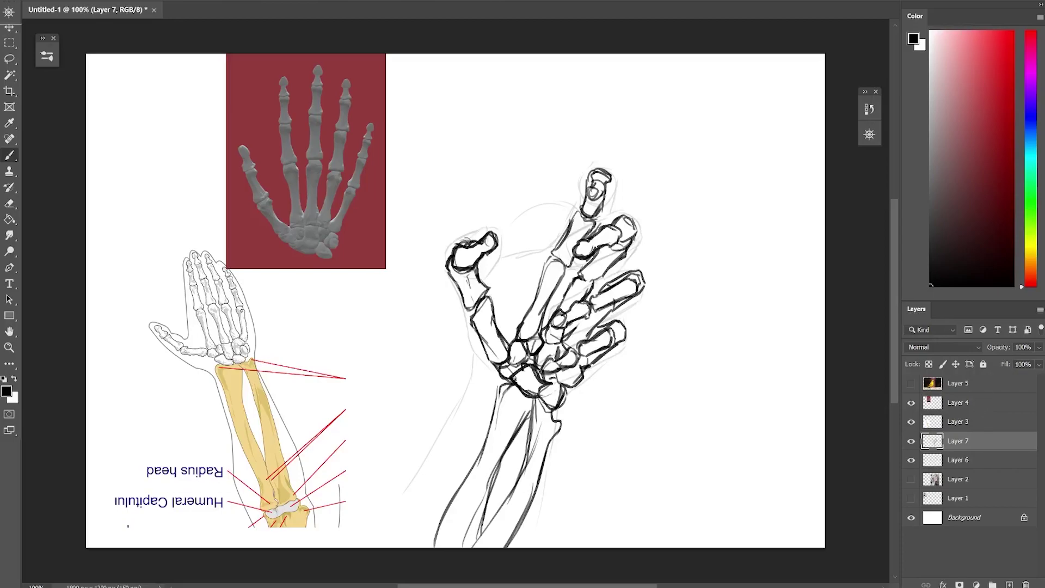
key(ctrl+e)
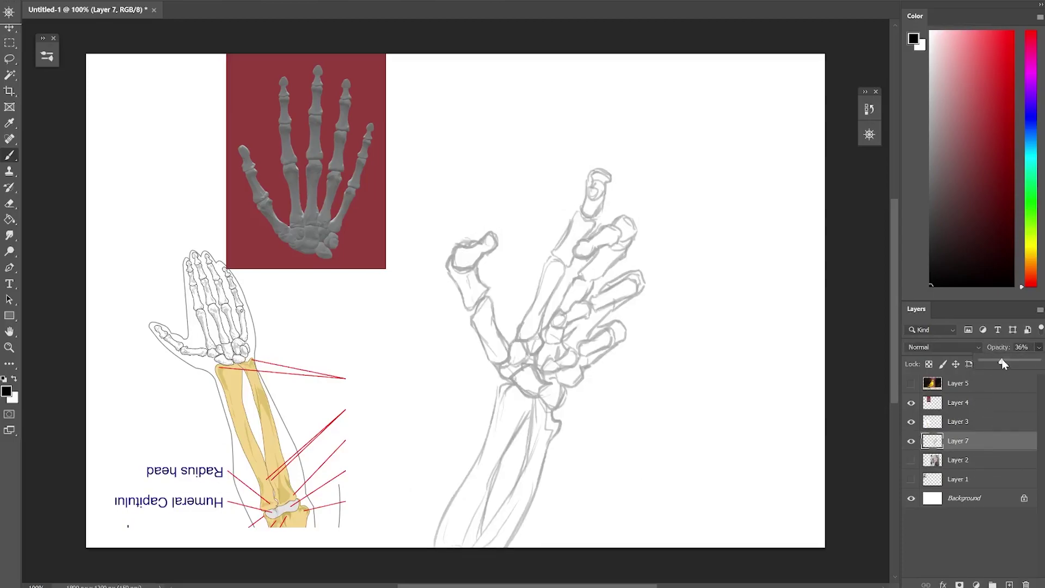
click(1010, 584)
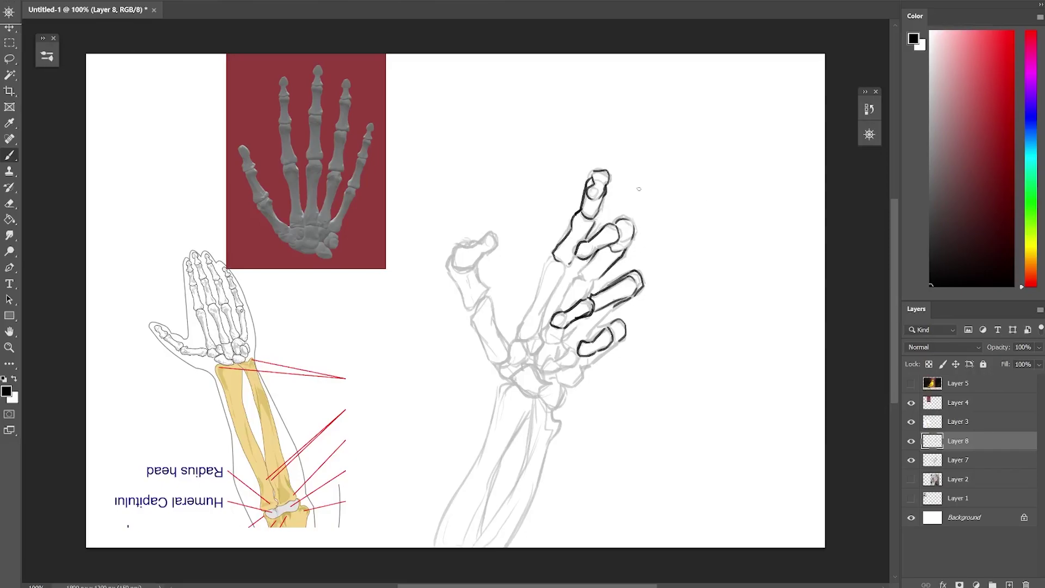
Step: Hide the red skeleton and forearm diagram references and show the crow-in-hand photo
click(911, 402)
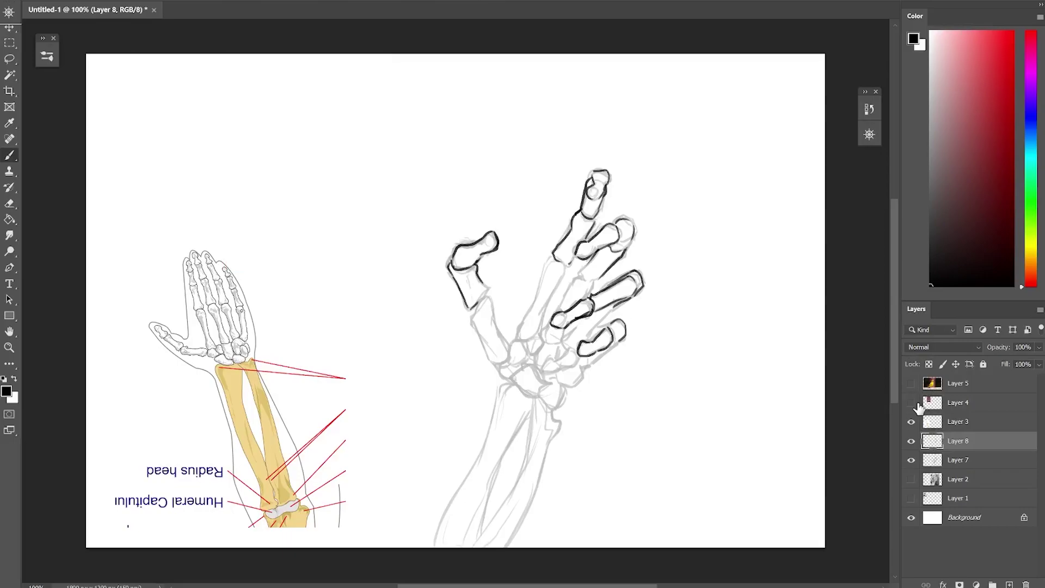
click(912, 421)
click(911, 498)
Step: Show and select the yellow canary photo layer, then add an empty layer
click(911, 383)
click(958, 383)
key(ctrl+t)
key(Return)
key(ctrl+shift+alt+n)
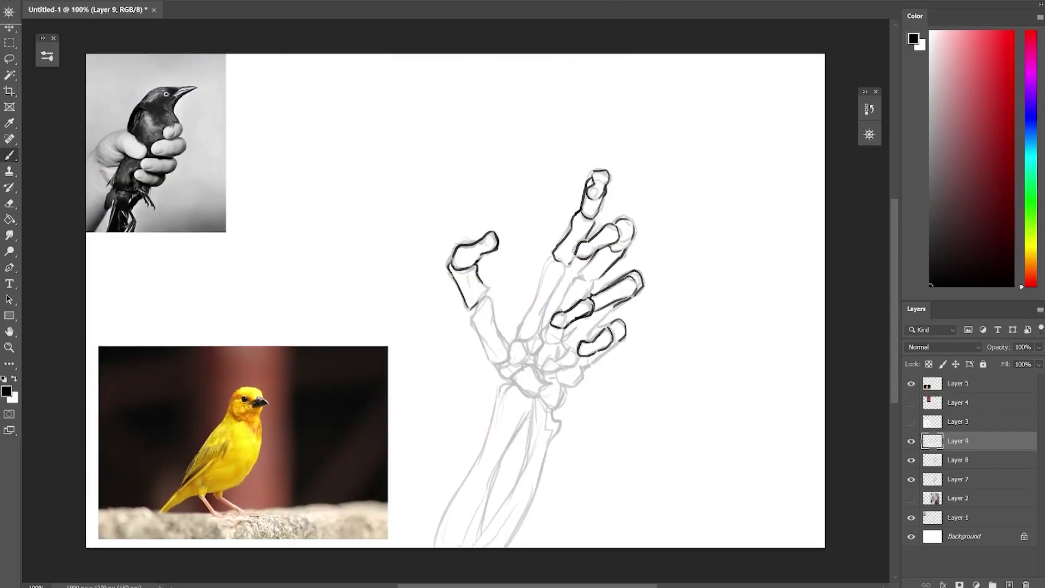
Step: Paste the yellow bird photo, rotate it upright, enlarge it over the hand, and set 35% opacity
key(ctrl+v)
mouse_move(632, 191)
mouse_down()
mouse_move(680, 180)
mouse_move(733, 194)
mouse_move(785, 140)
mouse_move(768, 145)
mouse_move(779, 157)
mouse_up()
key(3)
key(5)
key(ctrl+t)
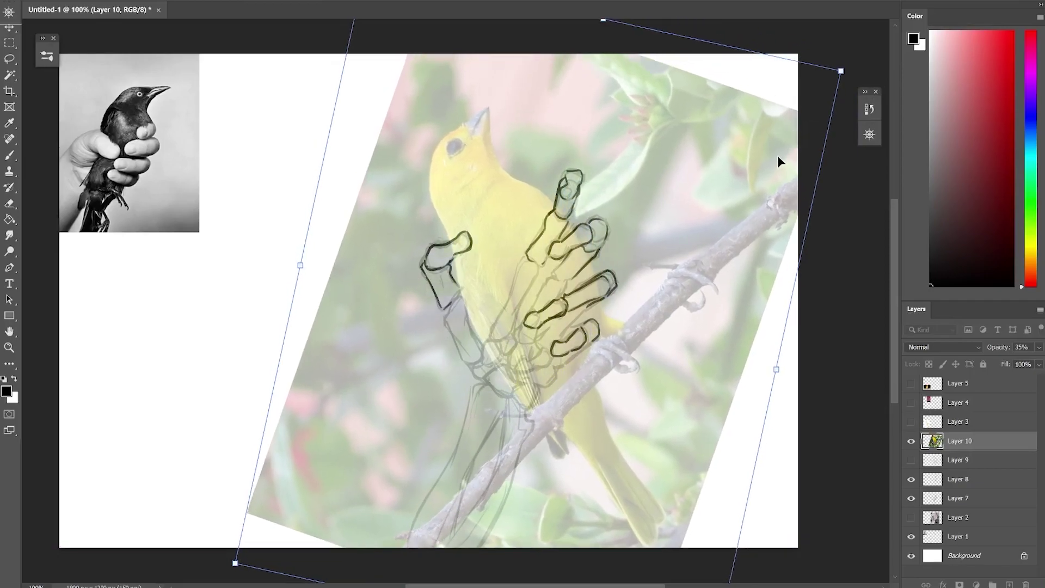
key(Return)
Step: On a new layer, trace the bird's tail, belly, wing, chin and eye
key(ctrl+shift+alt+n)
key(b)
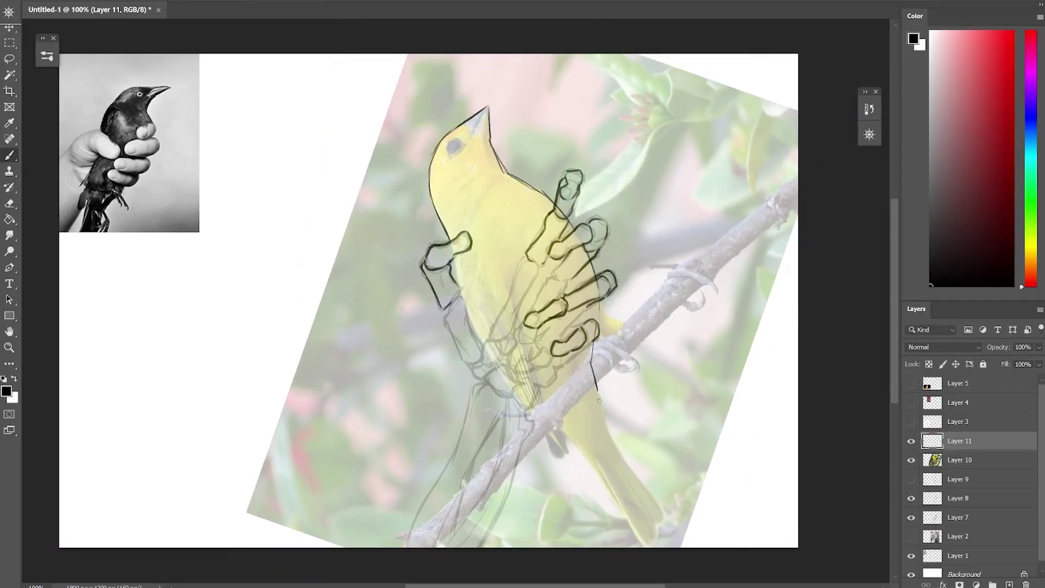
drag(598, 401, 662, 527)
drag(656, 547, 455, 264)
drag(517, 326, 479, 234)
drag(475, 181, 448, 196)
drag(446, 147, 461, 142)
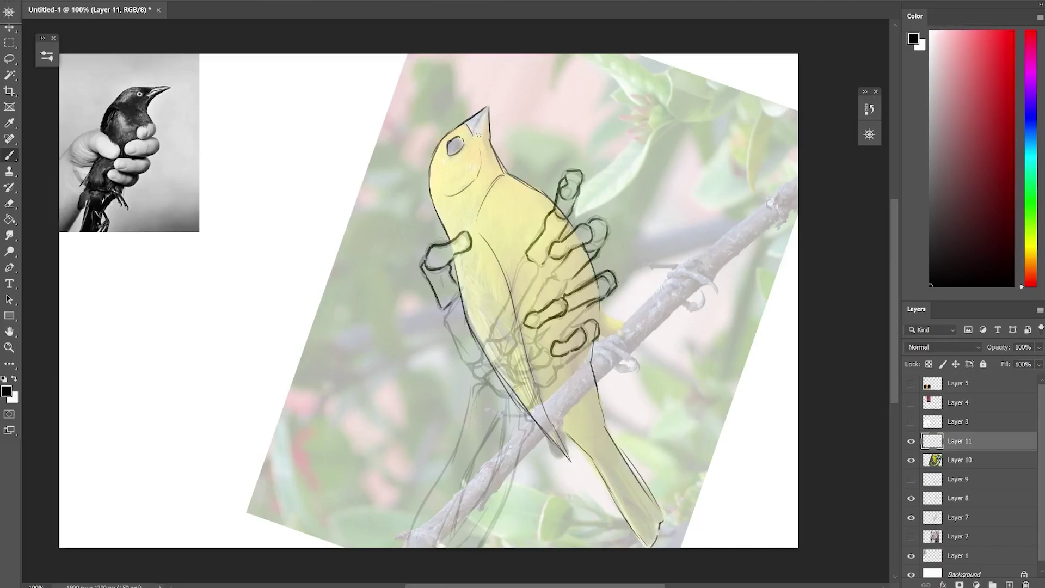
Step: Delete the faded bird photo layer and erase part of the top finger strokes on Layer 8
click(986, 461)
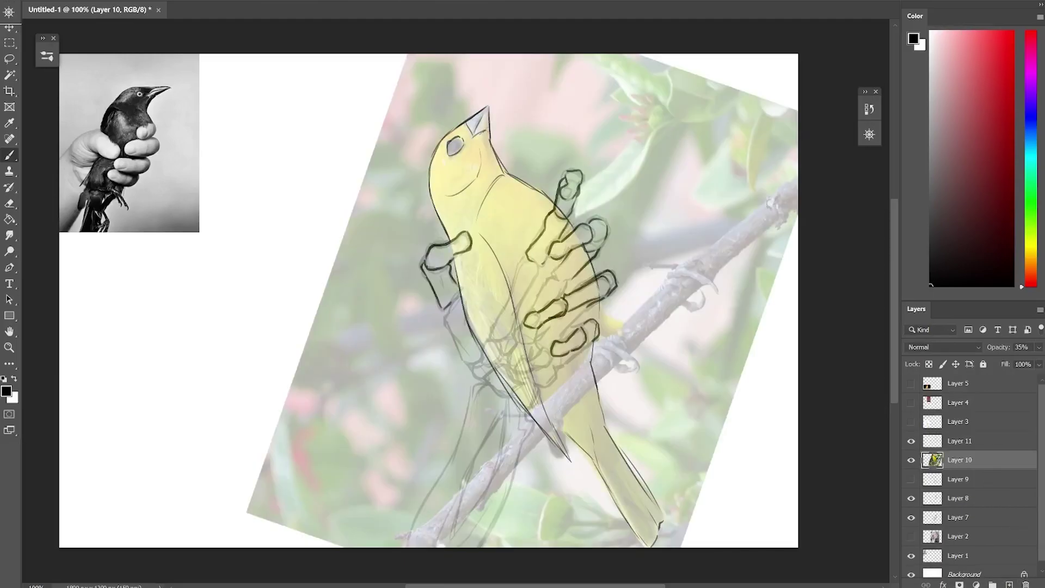
key(Delete)
click(958, 479)
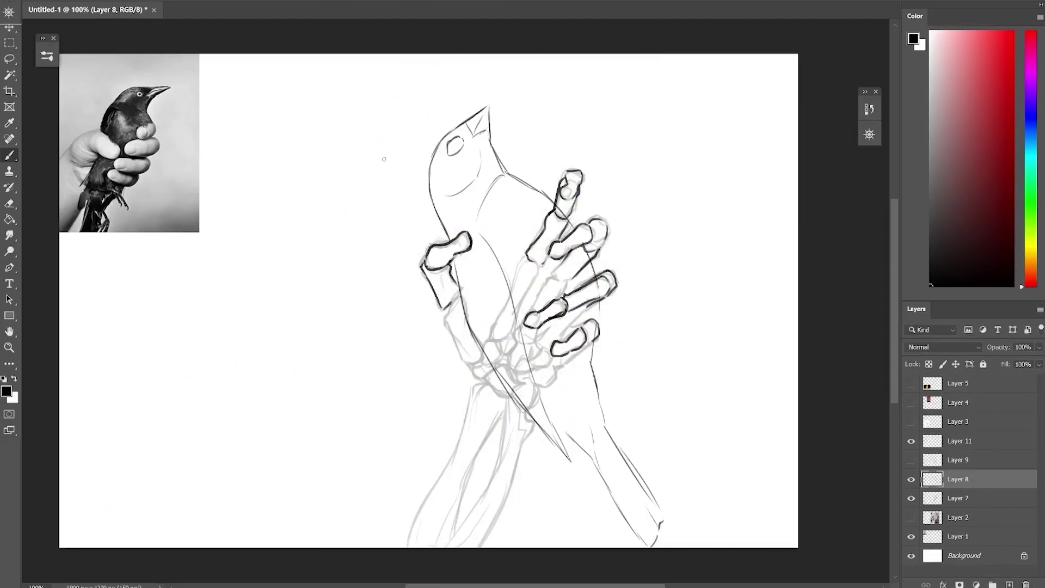
key(l)
drag(588, 169, 531, 228)
key(Delete)
key(ctrl+d)
key(b)
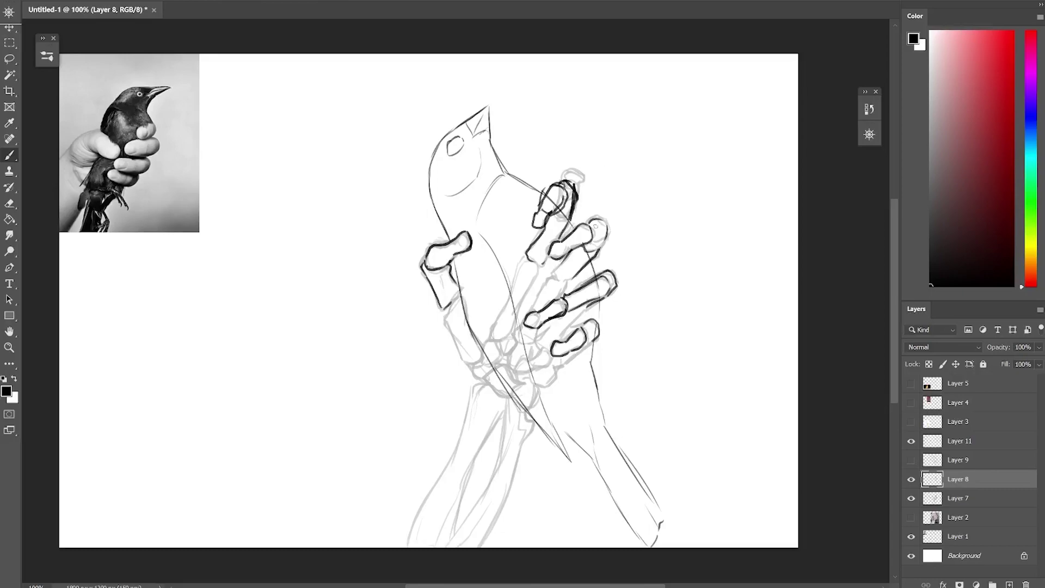
Step: Lasso the lowest finger stroke and shift and rotate it into place
key(l)
key(ctrl+t)
mouse_move(610, 305)
mouse_down()
mouse_move(544, 326)
mouse_move(585, 339)
mouse_up()
key(Return)
key(ctrl+d)
key(b)
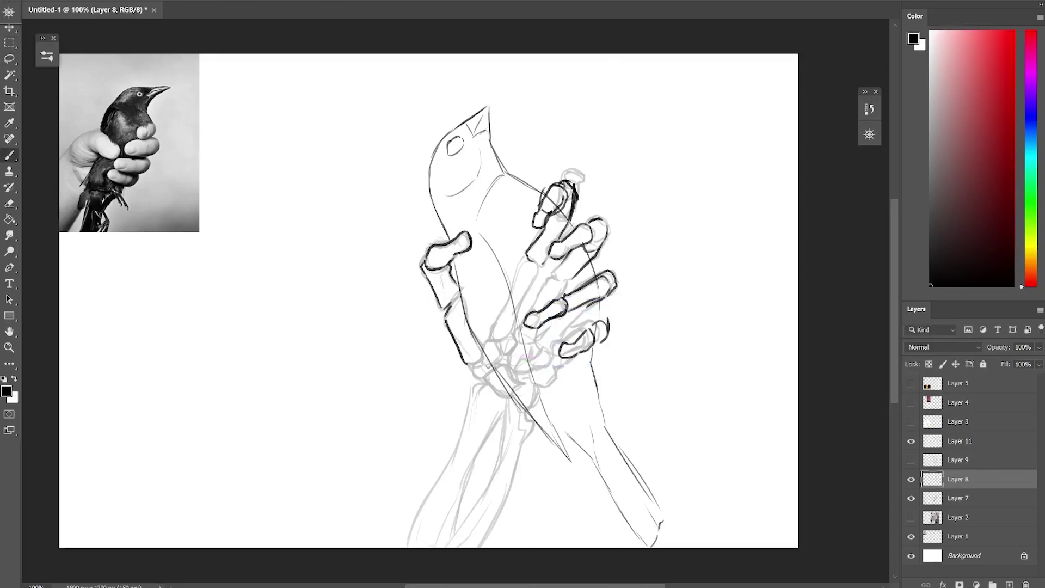
Step: Ink the forearm's left and right edges and its inner bone lines
drag(508, 402, 461, 524)
drag(532, 423, 485, 546)
drag(500, 462, 447, 546)
drag(530, 414, 533, 430)
drag(472, 386, 407, 546)
drag(482, 449, 459, 530)
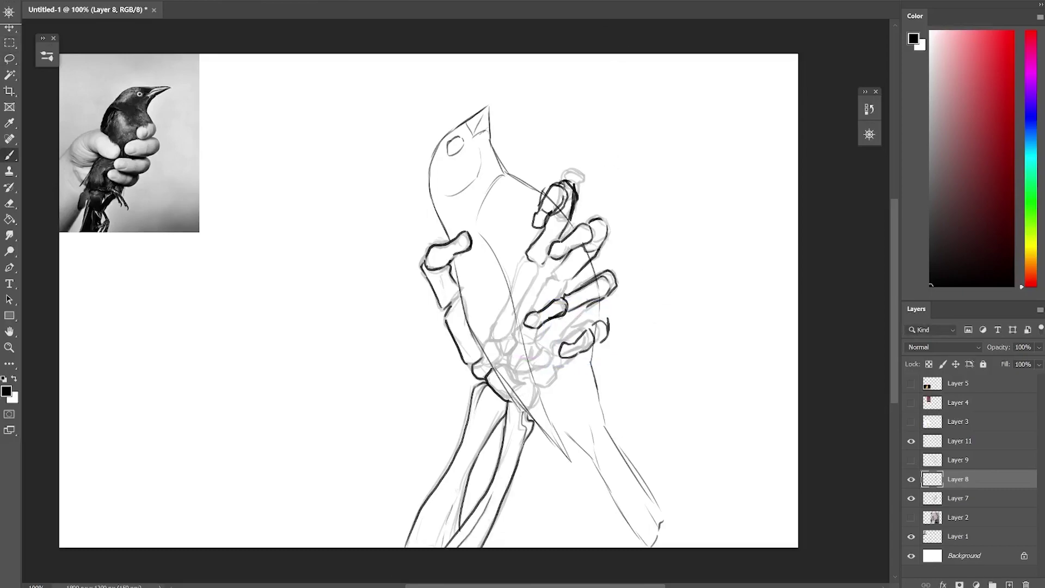
Step: Hide the grey skeleton sketch and remove the bird's old eye on the outline layer
click(911, 498)
key(e)
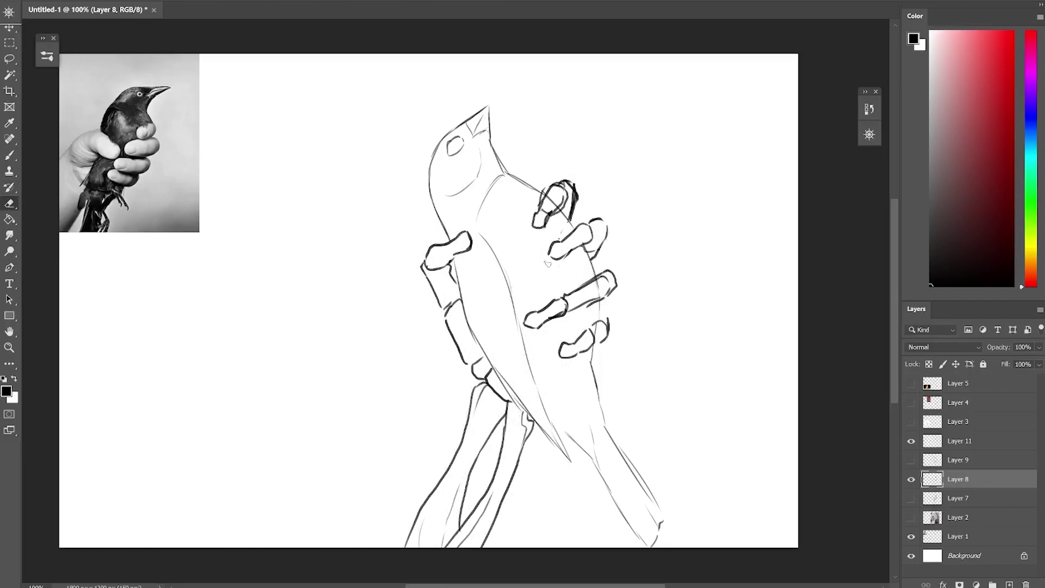
key(b)
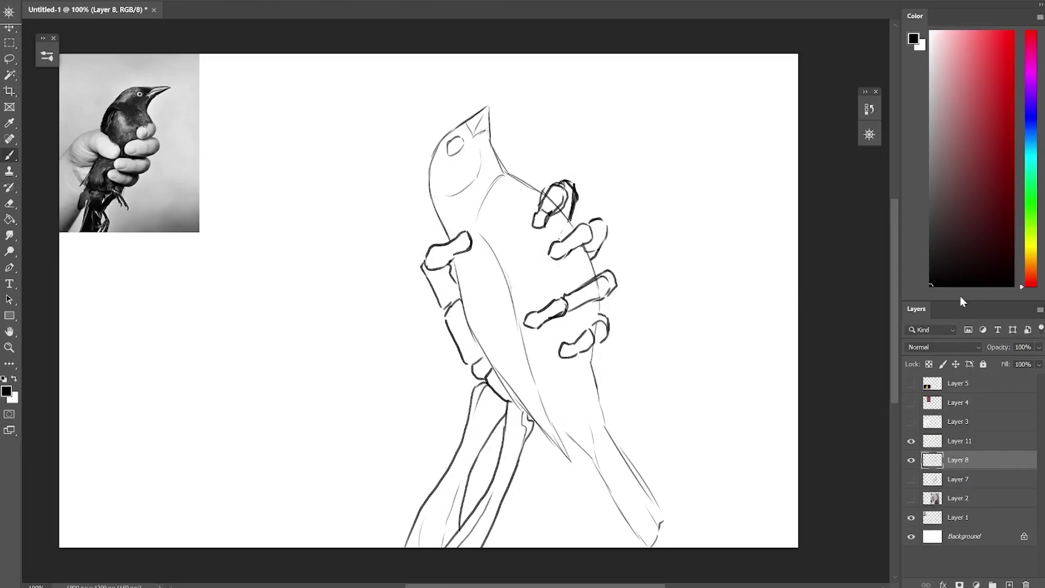
click(932, 441)
key(ctrl+z)
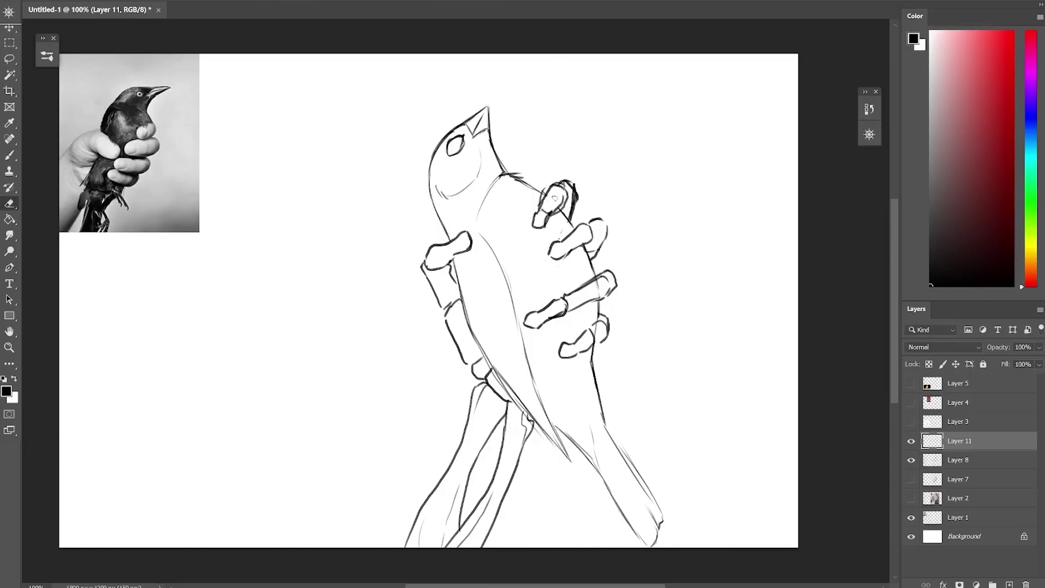
Step: Paste the yellow bird photo as a small reference in the upper left
key(ctrl+v)
drag(398, 347, 299, 240)
key(Return)
click(958, 479)
drag(611, 224, 617, 205)
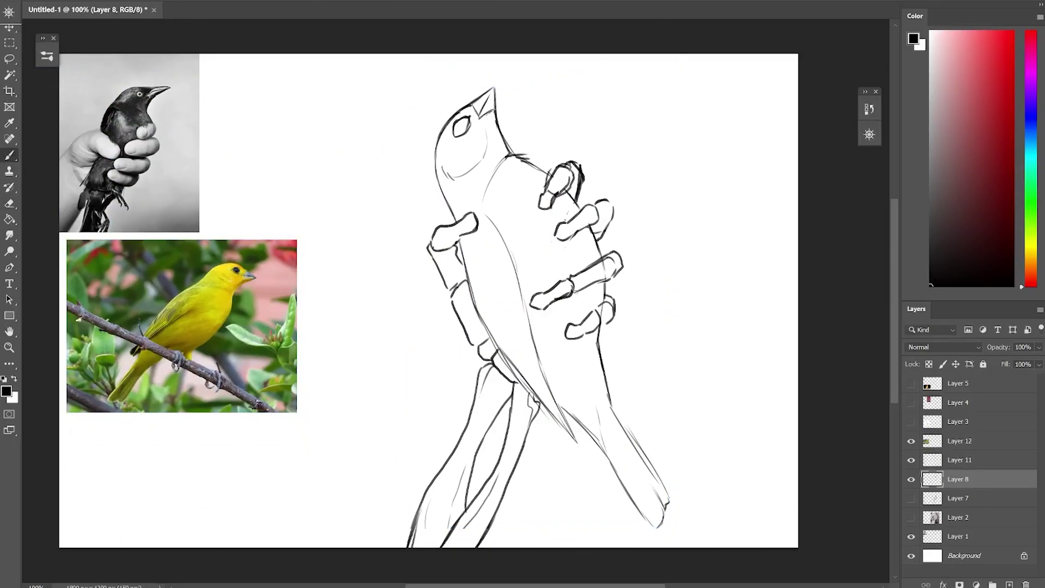
Step: Move the bird outline down and to the right
click(947, 459)
drag(636, 119, 646, 142)
key(Return)
key(b)
Step: Compare against the grey skeleton sketch and draw a new finger segment
key(alt+bracketleft)
key(alt+bracketleft)
key(alt+bracketright)
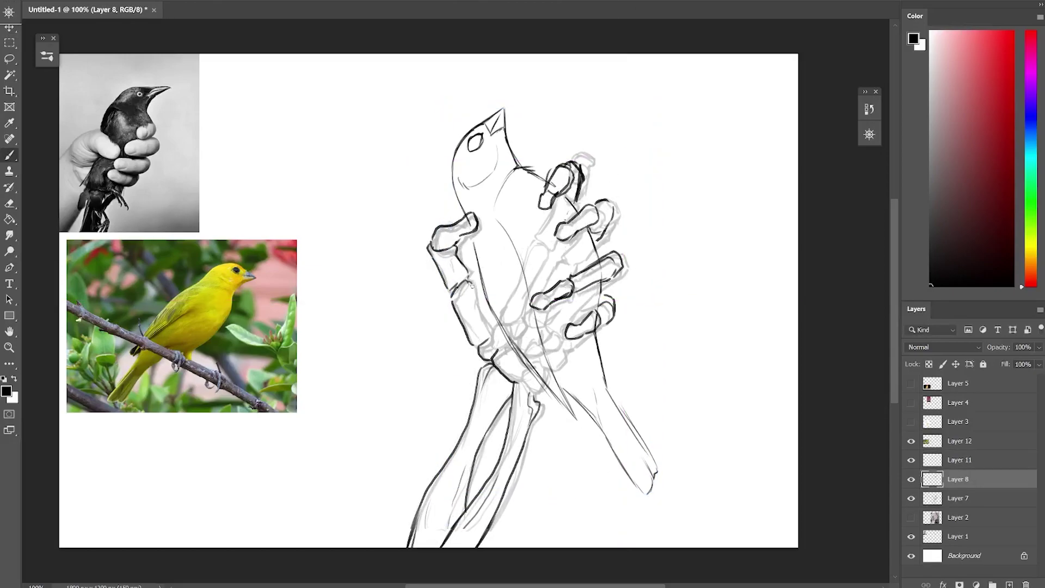
click(911, 498)
key(l)
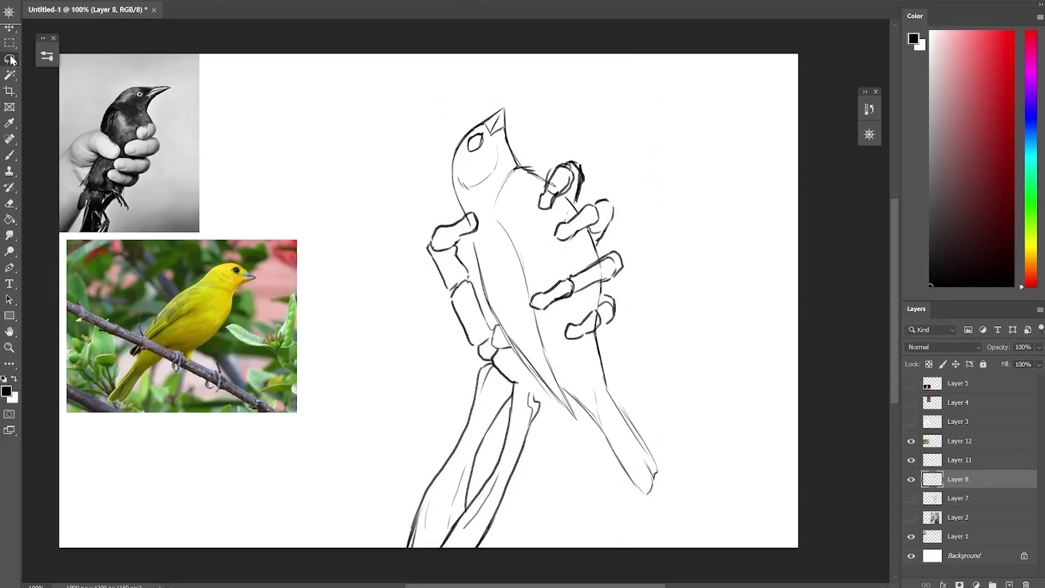
click(911, 498)
key(b)
drag(521, 371, 542, 388)
Step: Select the bird's eye on the sketch layer and resize it
click(911, 498)
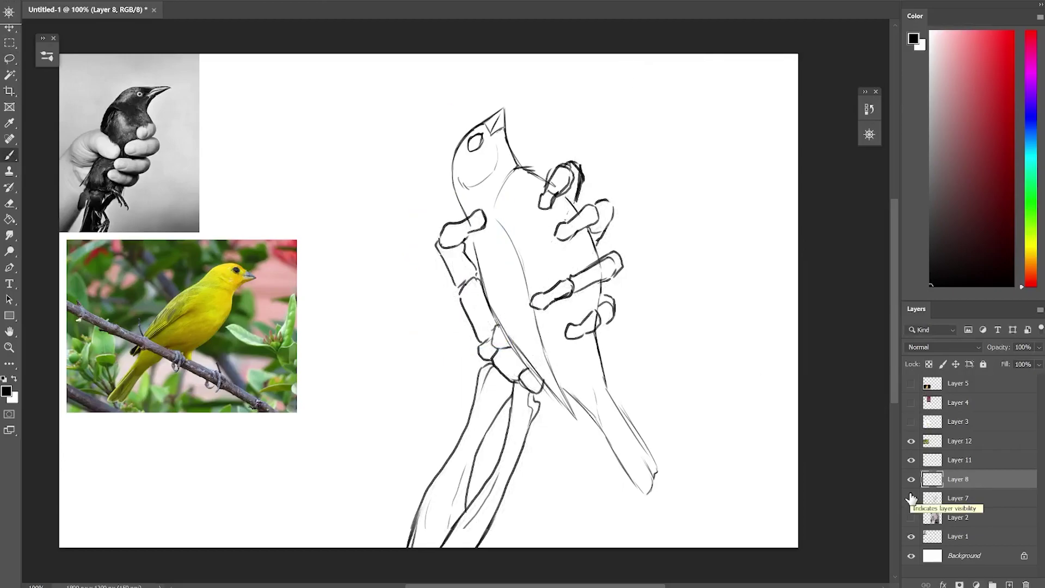
key(alt+bracketright)
key(l)
drag(479, 129, 487, 130)
key(ctrl+t)
key(Return)
Step: Hide the black-and-white bird photo, merge the lower layers, and marquee a tall central rectangle
click(869, 135)
key(ctrl+plus)
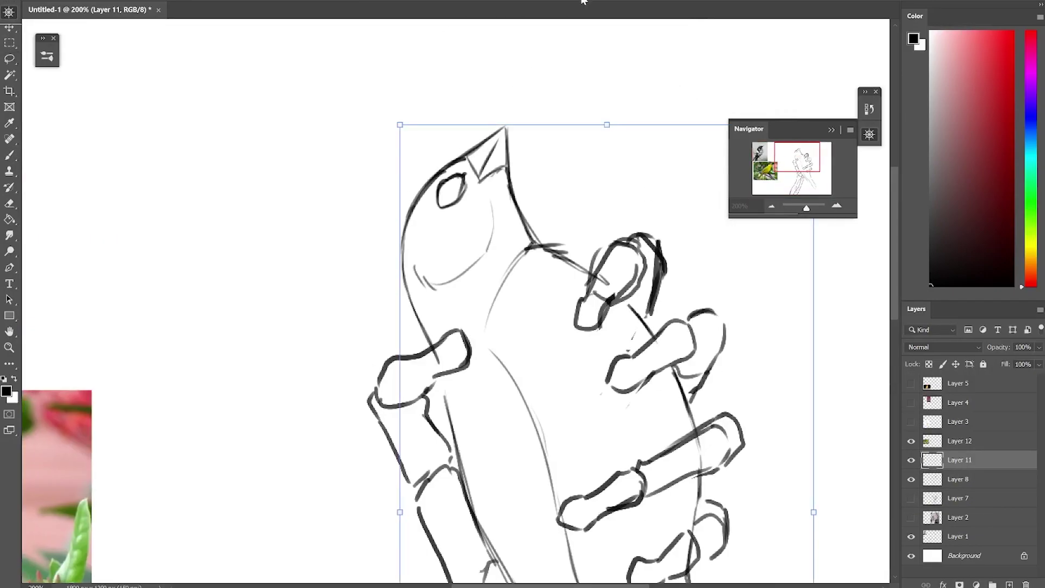
key(b)
key(ctrl+minus)
key(ctrl+minus)
click(911, 536)
key(m)
drag(383, 206, 592, 566)
Step: Fill the backdrop rectangle with black, add a clipped painting layer, and show the canary photo at 100%
key(alt+BackSpace)
key(ctrl+d)
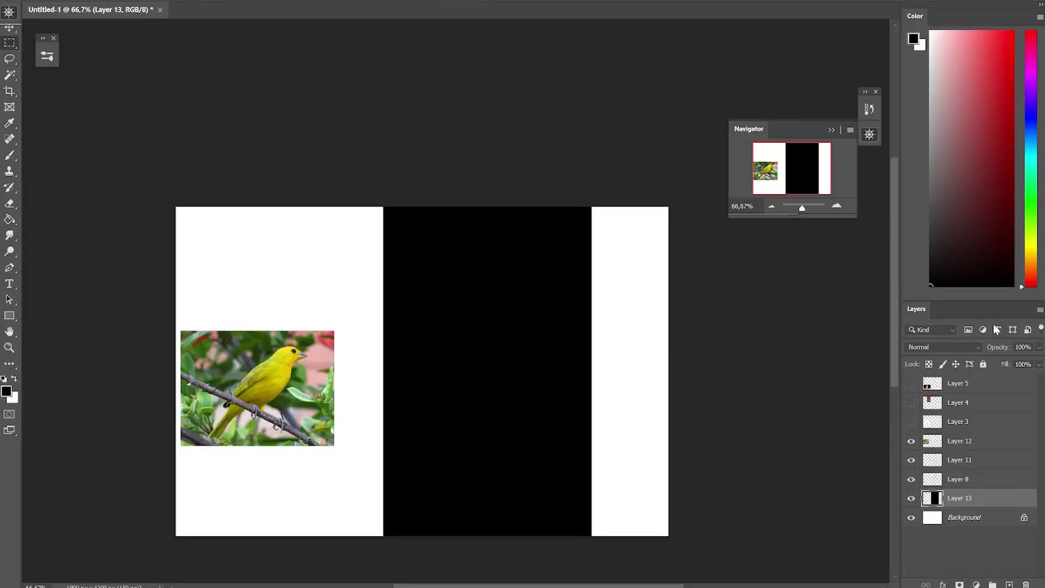
right_click(907, 498)
click(855, 208)
click(911, 383)
key(ctrl+plus)
Step: Block in the arm, finger, thumb, wrist and forearm bones in a pale rock tone
alt+click(250, 551)
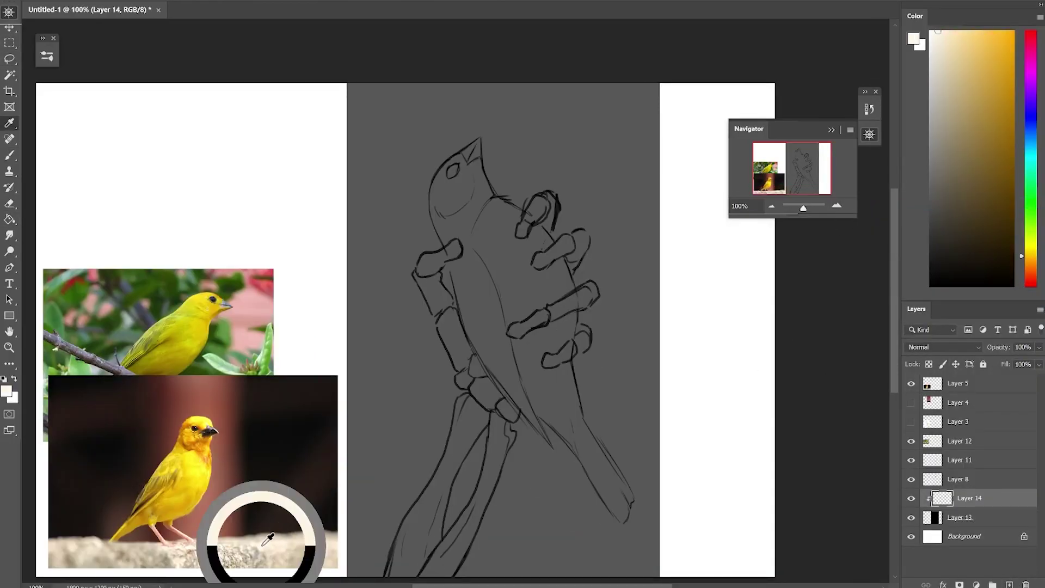
mouse_move(442, 321)
mouse_down()
mouse_move(462, 362)
mouse_move(435, 261)
mouse_up()
drag(430, 267, 455, 248)
drag(522, 229, 547, 204)
drag(539, 261, 580, 240)
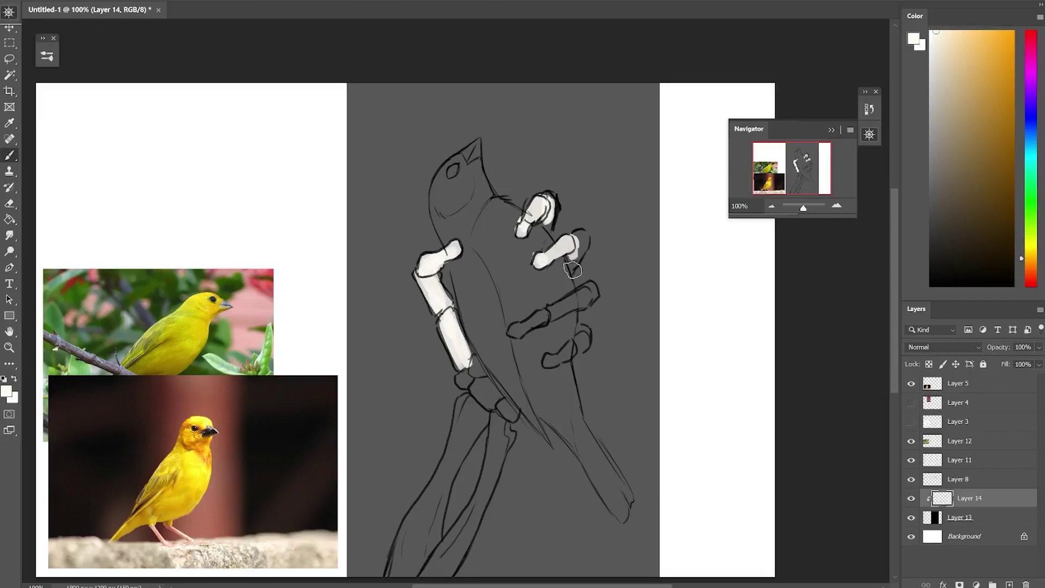
drag(515, 329, 591, 294)
drag(547, 359, 583, 338)
drag(462, 376, 511, 414)
mouse_move(512, 414)
mouse_down()
mouse_move(468, 402)
mouse_move(394, 582)
mouse_move(463, 517)
mouse_move(444, 574)
mouse_up()
Step: Unclip the paint layer and brush light beige over the fingers, knuckles, wrist and forearm
alt+click(585, 295)
alt+click(975, 503)
drag(577, 302, 536, 321)
drag(522, 201, 572, 247)
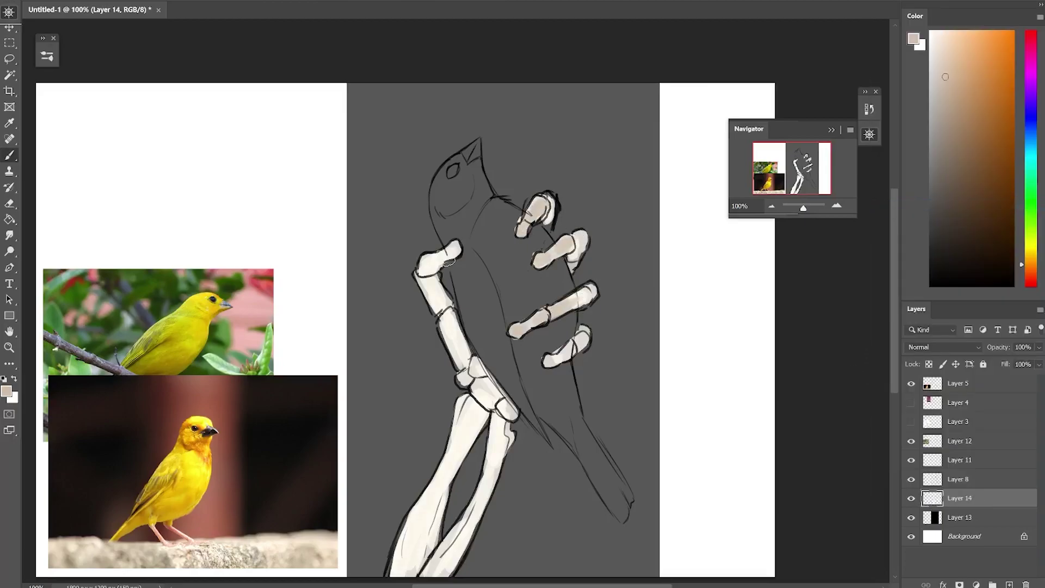
mouse_move(435, 250)
mouse_down()
mouse_move(507, 419)
mouse_move(413, 574)
mouse_up()
drag(566, 357, 582, 343)
Step: Shade the finger, knuckle, thumb, wrist and forearm bones with a muted grey-beige
alt+click(544, 353)
drag(441, 264, 414, 286)
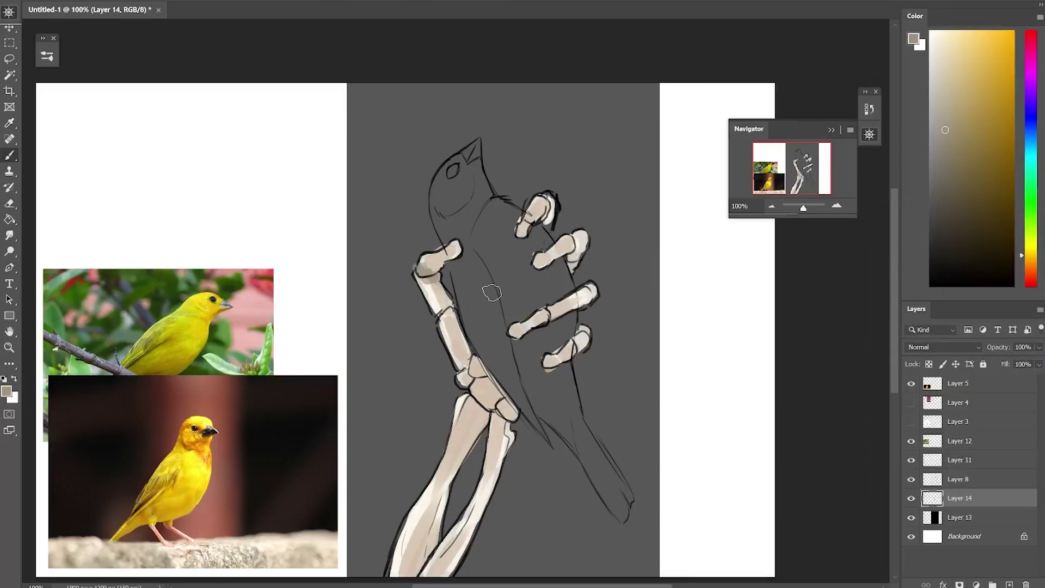
drag(555, 194, 541, 223)
drag(582, 234, 539, 319)
drag(465, 356, 498, 441)
drag(569, 403, 587, 383)
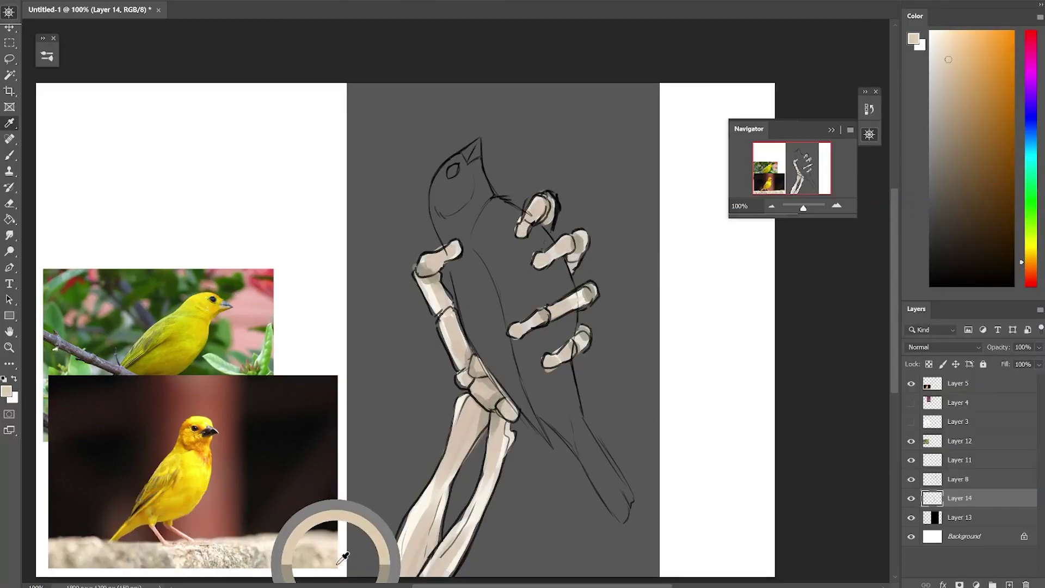
Step: Add white highlights to the fingertips, knuckles, thumb, wrist and forearm bones
key(x)
drag(541, 196, 537, 211)
drag(569, 242, 539, 264)
drag(525, 324, 509, 335)
drag(432, 252, 448, 332)
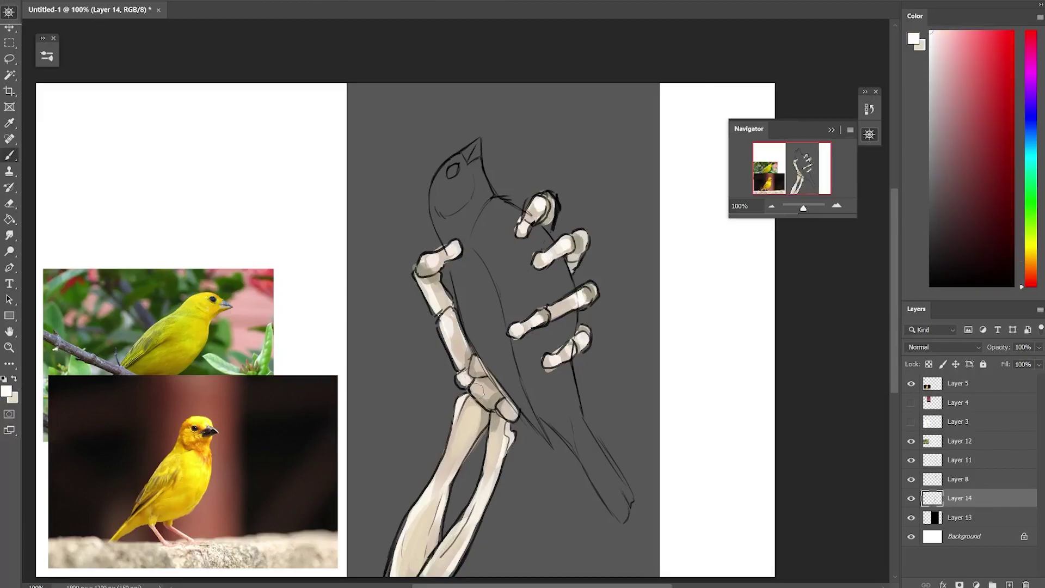
drag(468, 383, 481, 430)
drag(436, 490, 405, 566)
Step: Sample yellow from the canary photo and fill the canary's chest, body, head and tail
key(i)
click(193, 496)
key(b)
mouse_move(460, 269)
mouse_down()
mouse_move(482, 362)
mouse_move(536, 428)
mouse_up()
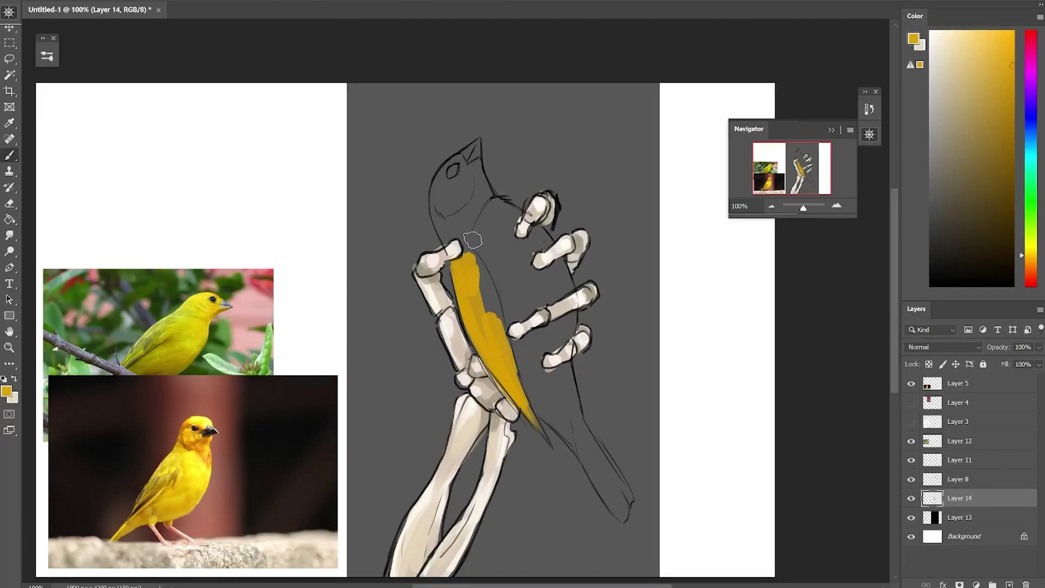
drag(436, 163, 463, 245)
mouse_move(452, 141)
mouse_down()
mouse_move(523, 272)
mouse_move(512, 315)
mouse_move(566, 294)
mouse_move(582, 452)
mouse_move(626, 509)
mouse_up()
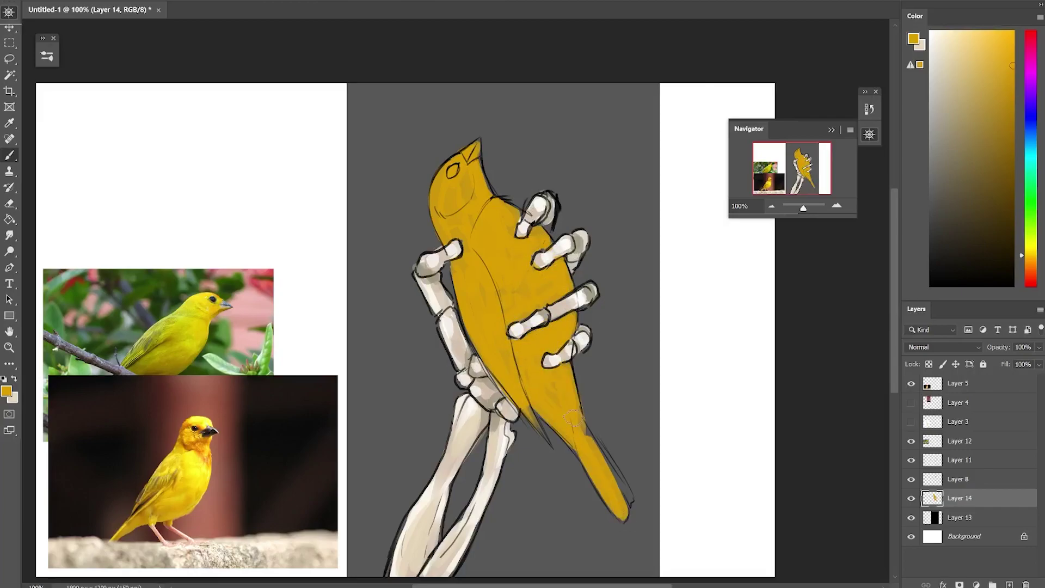
drag(588, 419, 629, 504)
mouse_move(482, 152)
mouse_down()
mouse_move(517, 256)
mouse_move(496, 392)
mouse_up()
Step: Sample orange, olive and bright yellow, then dab light yellow feathers on head, chest and body
key(i)
click(201, 450)
key(b)
alt+click(197, 450)
alt+click(197, 450)
drag(479, 240, 498, 273)
mouse_move(435, 169)
mouse_down()
mouse_move(446, 245)
mouse_move(479, 274)
mouse_up()
mouse_move(517, 253)
mouse_down()
mouse_move(544, 288)
mouse_move(563, 291)
mouse_up()
drag(506, 343, 521, 395)
Step: Add brighter yellow down the canary's body, along the wing and on the tail tip
drag(518, 297, 537, 430)
drag(479, 302, 501, 381)
drag(579, 406, 626, 517)
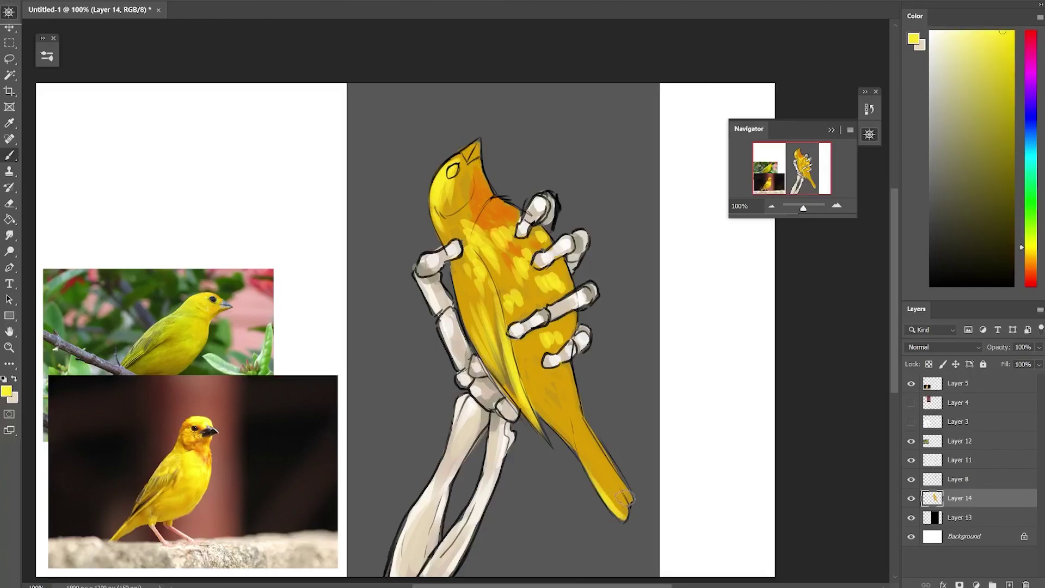
drag(599, 447, 634, 506)
Step: Sample the dark beak colour and paint the canary's beak and eye
key(i)
click(215, 426)
key(b)
drag(462, 148, 476, 163)
drag(449, 166, 457, 177)
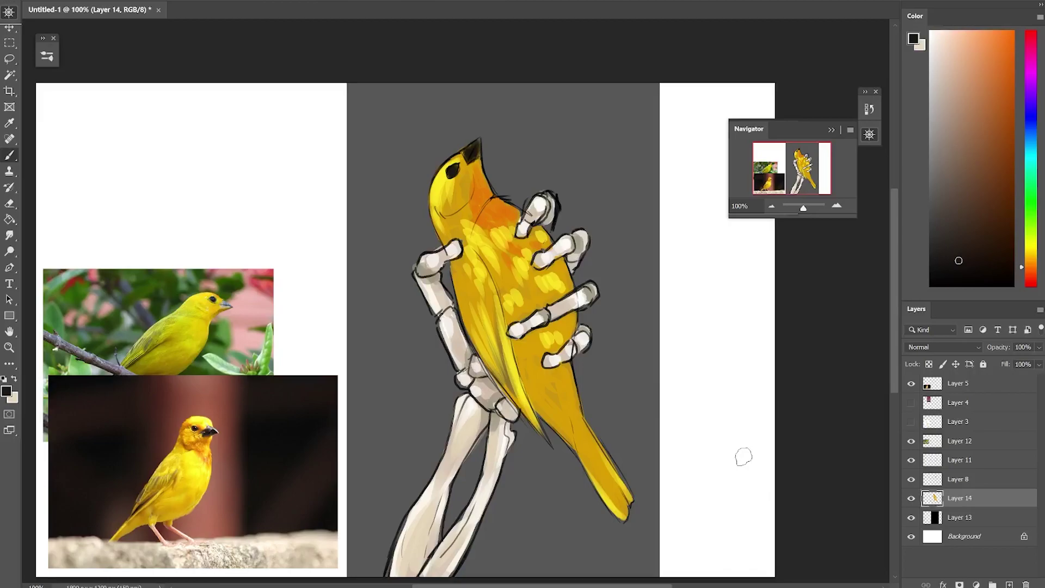
Step: Shade the canary's wing, underside, lower wing edge and tail with near-black
alt+click(488, 205)
key(i)
click(528, 374)
click(527, 374)
key(b)
drag(515, 349, 560, 424)
drag(528, 368, 594, 460)
drag(468, 275, 512, 395)
drag(479, 343, 514, 400)
drag(490, 313, 522, 411)
Step: Pick a light salmon colour and draw a trapezoid light-beam selection with the Polygonal Lasso
key(i)
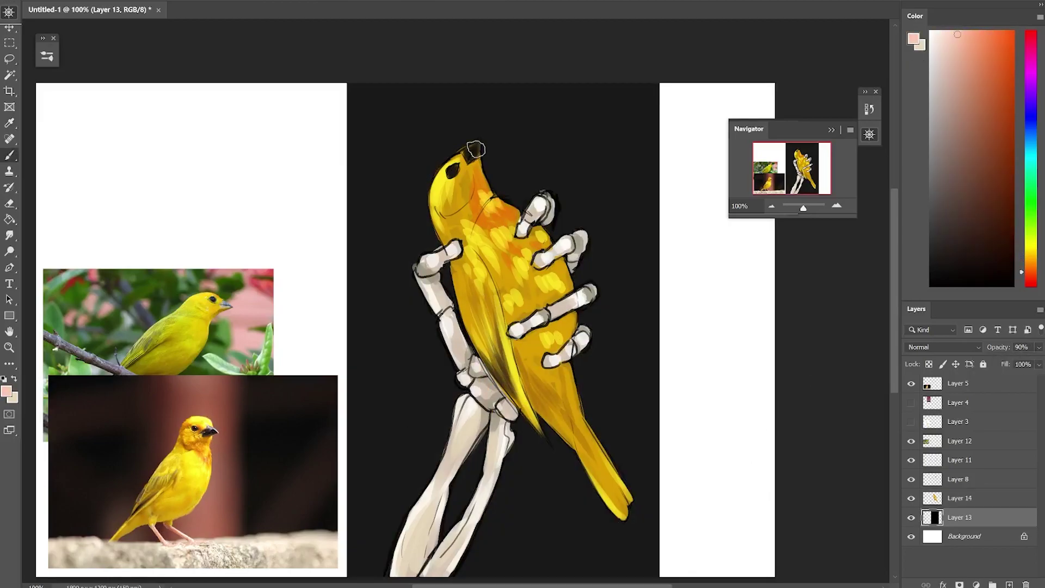
click(256, 283)
key(b)
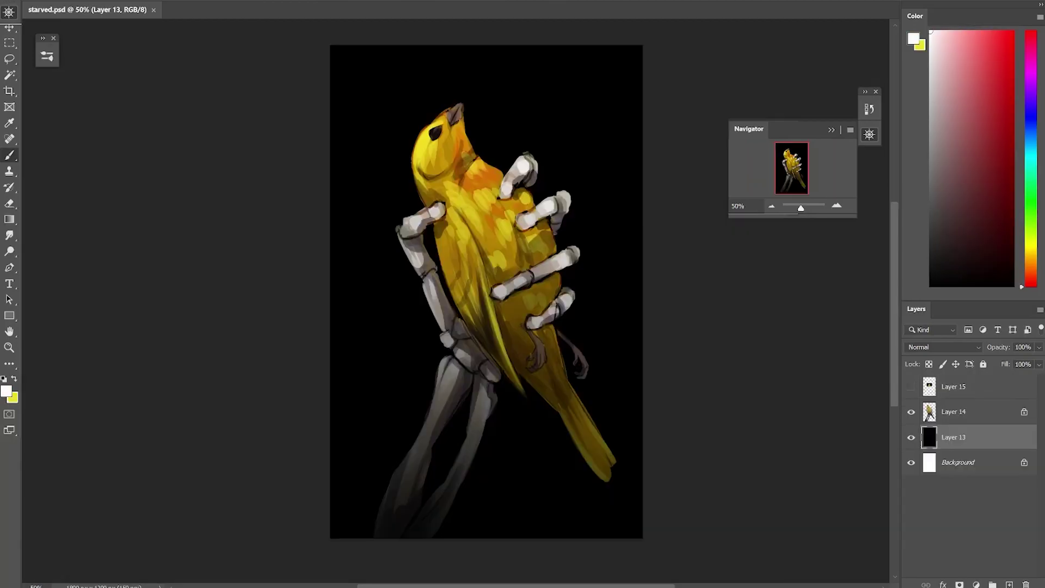
key(l)
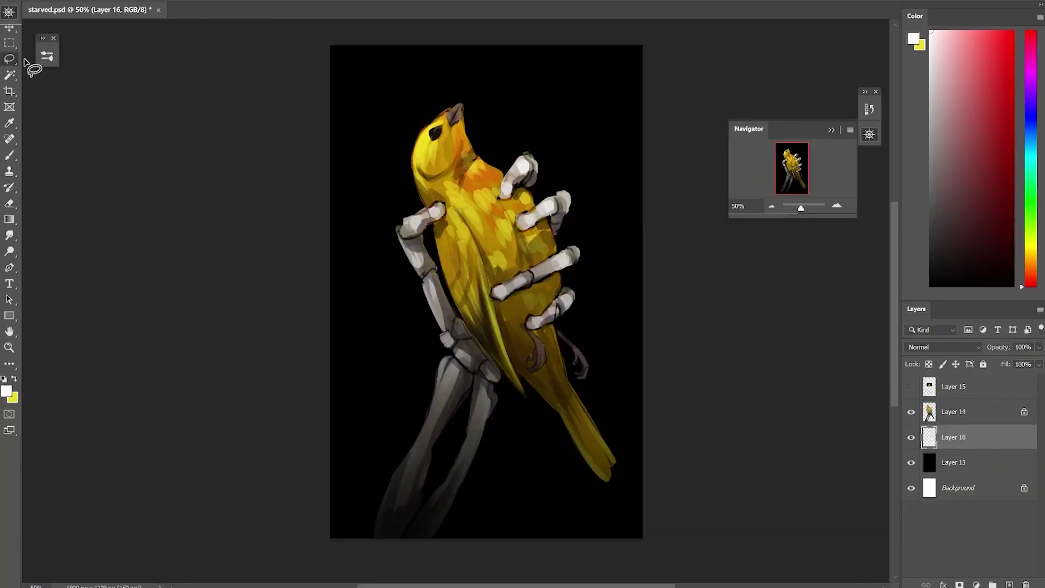
click(444, 39)
click(324, 556)
click(648, 547)
double_click(520, 43)
Step: Fill the beam with a white gradient fading downward, set opacity to 16%, and Gaussian blur it
key(g)
drag(482, 39, 482, 479)
key(ctrl+d)
click(9, 58)
click(46, 54)
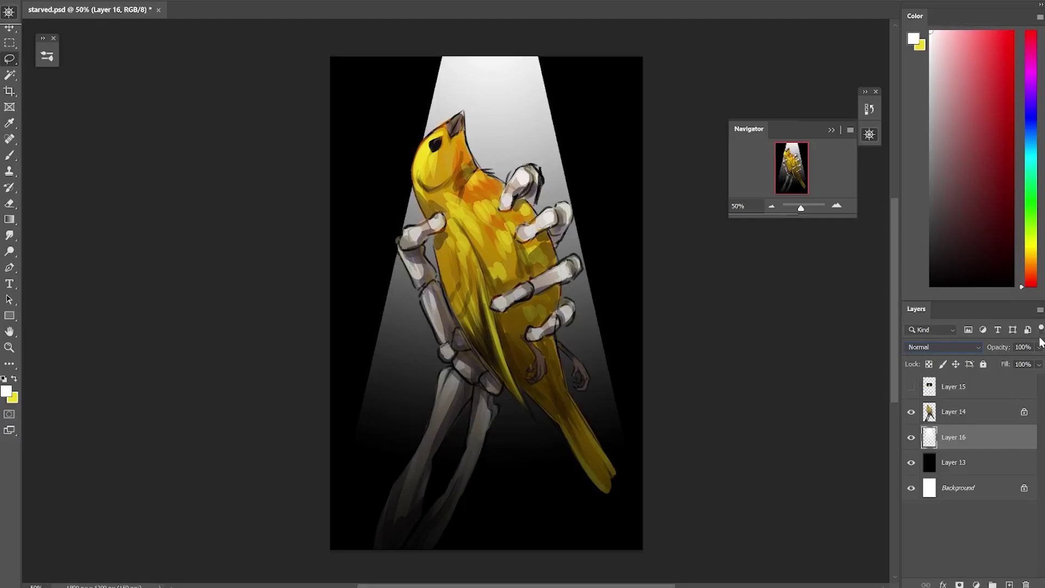
drag(1038, 346, 991, 363)
key(ctrl+alt+f)
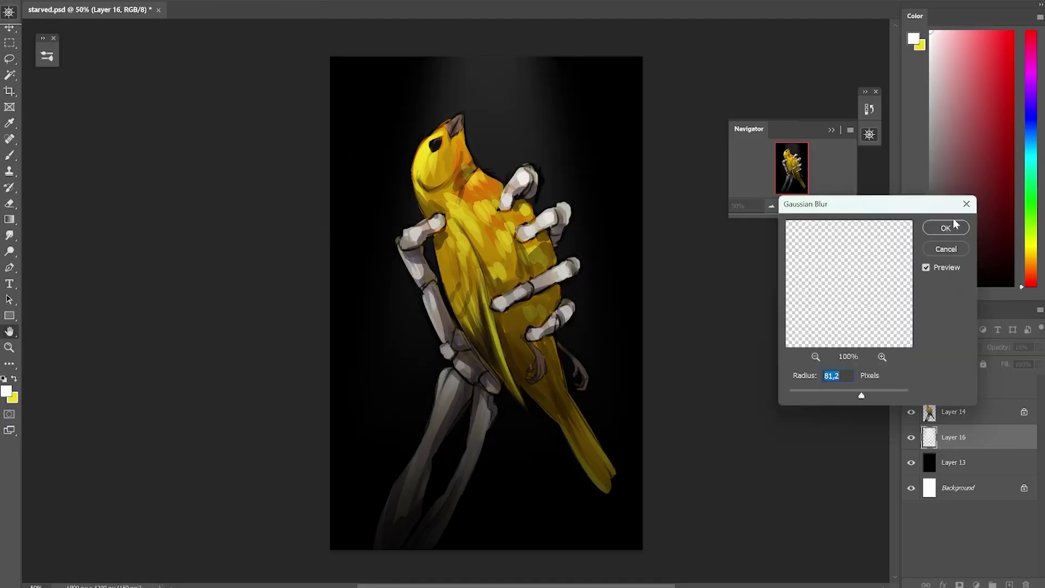
click(945, 228)
Step: Add a new layer clipped to the painting, then show the canary photo and move it down-left
click(905, 414)
key(ctrl+shift+alt+n)
right_click(883, 307)
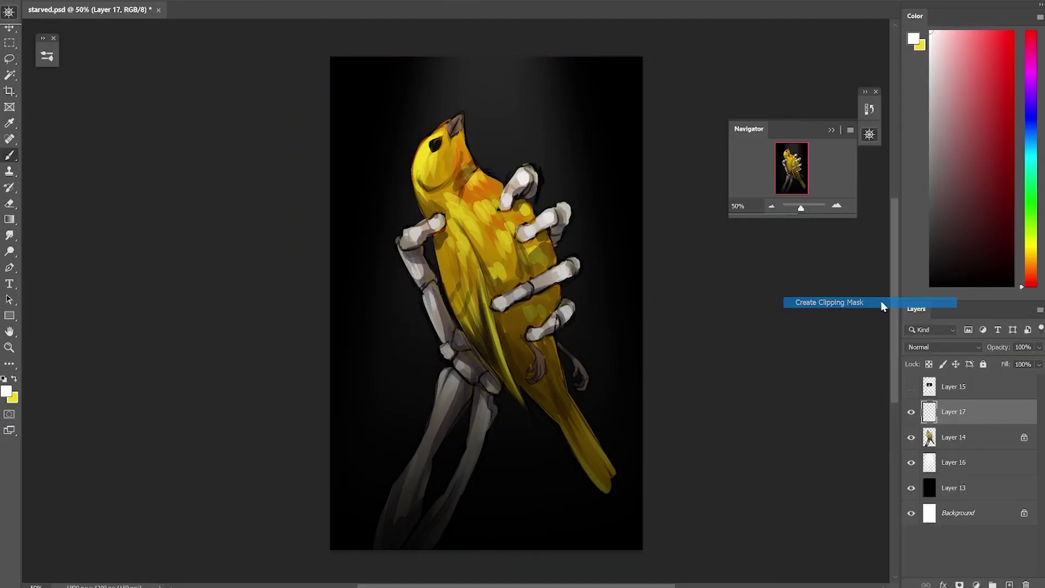
click(829, 302)
click(911, 387)
click(958, 386)
drag(630, 125, 441, 199)
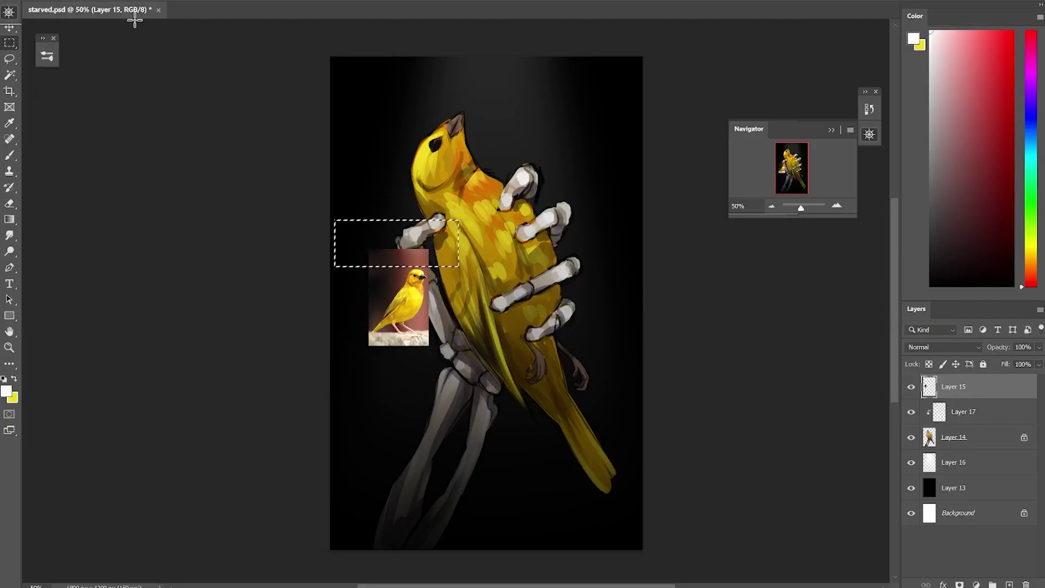
Step: On the new clipped layer at 100% view, darken the canary's neck edge with sampled dark gold
key(ctrl+d)
key(alt+bracketleft)
key(b)
click(837, 206)
click(837, 206)
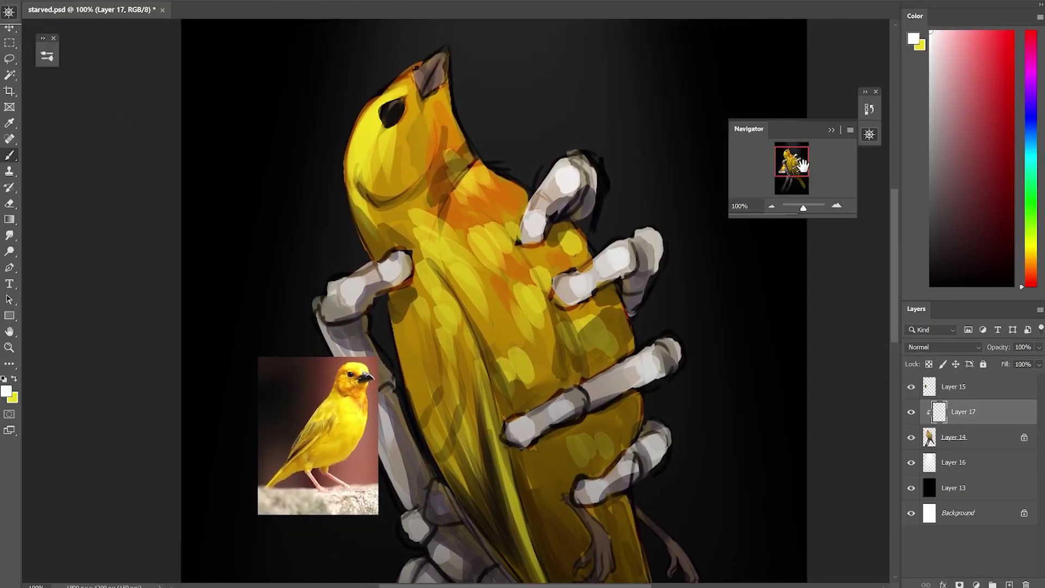
alt+click(480, 129)
alt+click(451, 164)
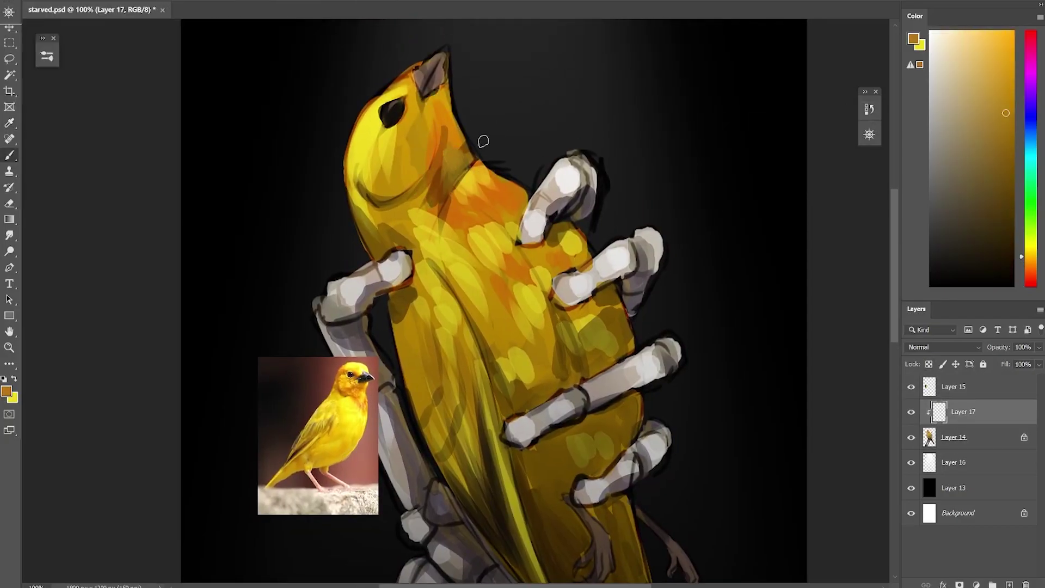
drag(479, 140, 491, 162)
Step: Unclip the layer and paint yellow across the chin, brightening the forehead and crown
alt+click(967, 398)
alt+click(464, 131)
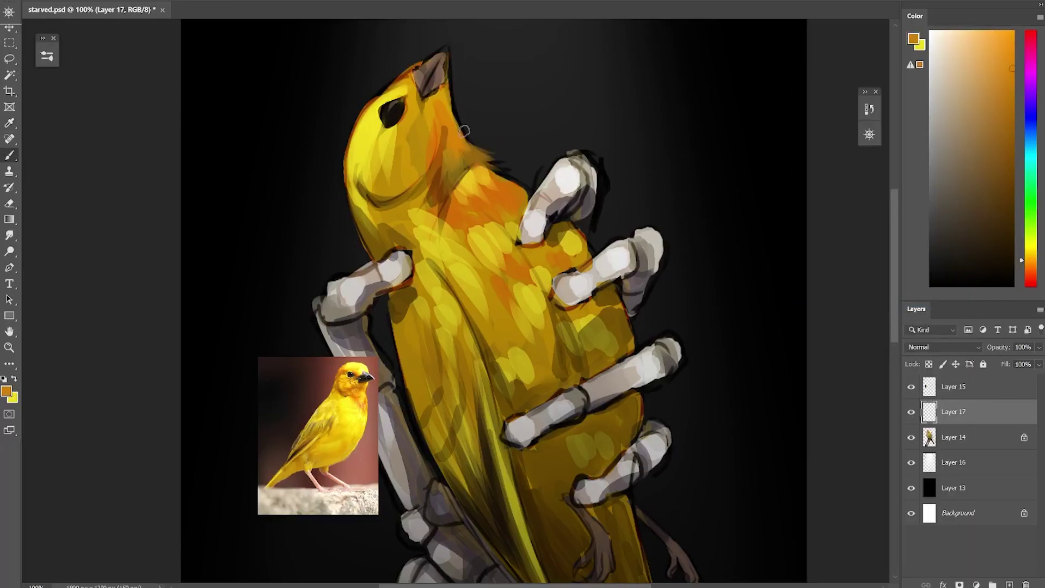
alt+click(373, 191)
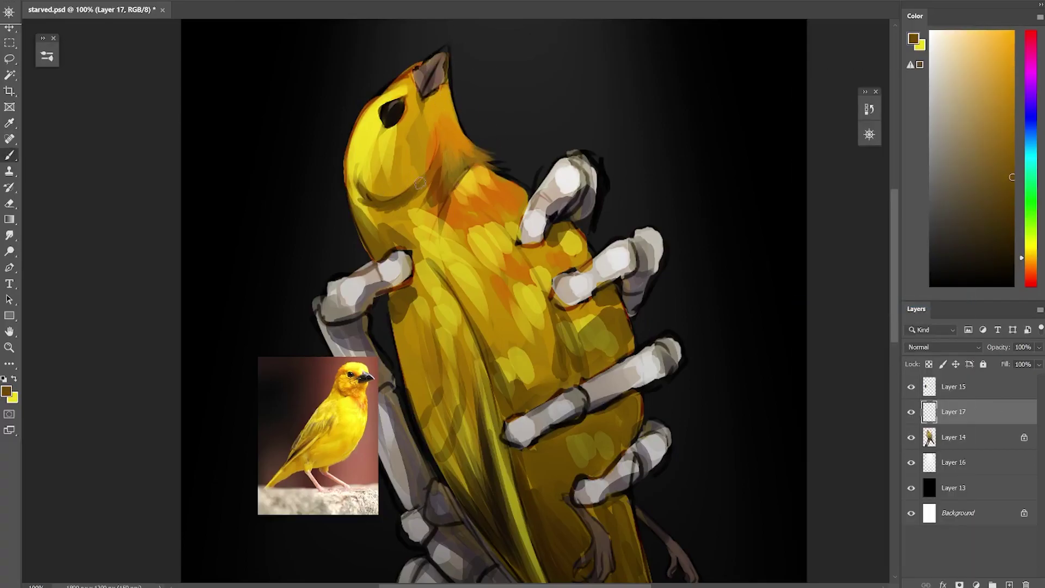
alt+click(432, 144)
mouse_move(368, 199)
mouse_down()
mouse_move(410, 188)
mouse_move(396, 158)
mouse_move(411, 128)
mouse_up()
alt+click(381, 152)
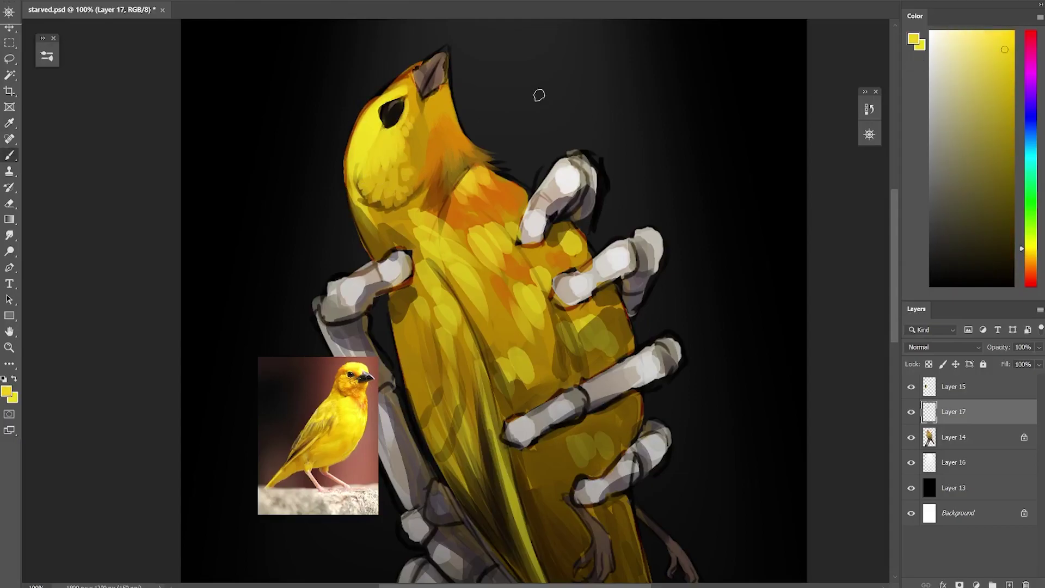
drag(421, 89, 416, 108)
alt+click(387, 109)
mouse_move(348, 169)
mouse_down()
mouse_move(384, 92)
mouse_move(378, 81)
mouse_up()
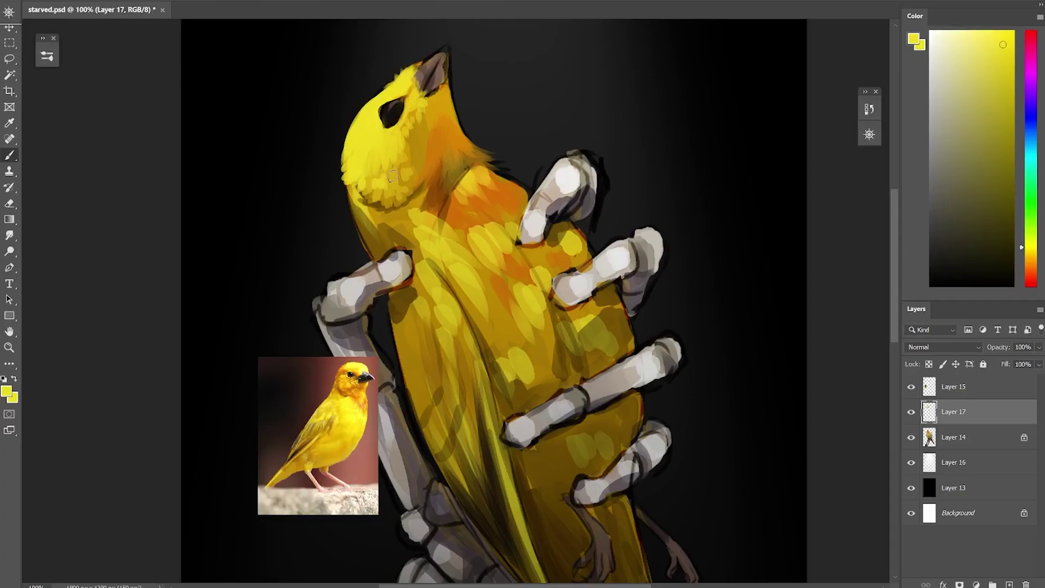
Step: Paint dark ochre along the throat and bright yellow over the chin
alt+click(375, 253)
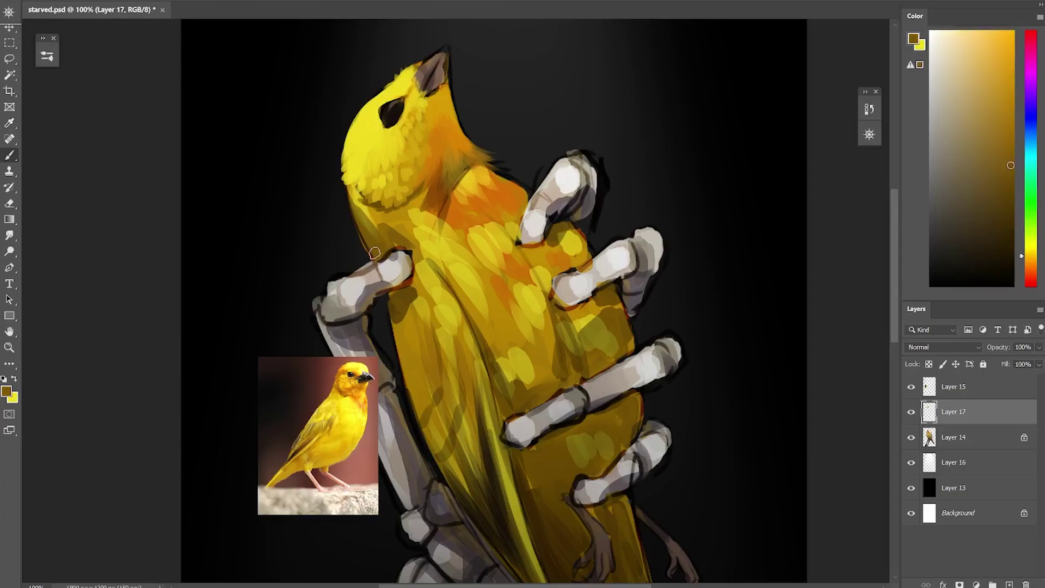
drag(375, 253, 351, 199)
alt+click(349, 207)
mouse_move(381, 245)
mouse_down()
mouse_move(362, 231)
mouse_move(348, 187)
mouse_move(384, 226)
mouse_move(419, 218)
mouse_move(371, 213)
mouse_up()
alt+click(354, 199)
alt+click(427, 202)
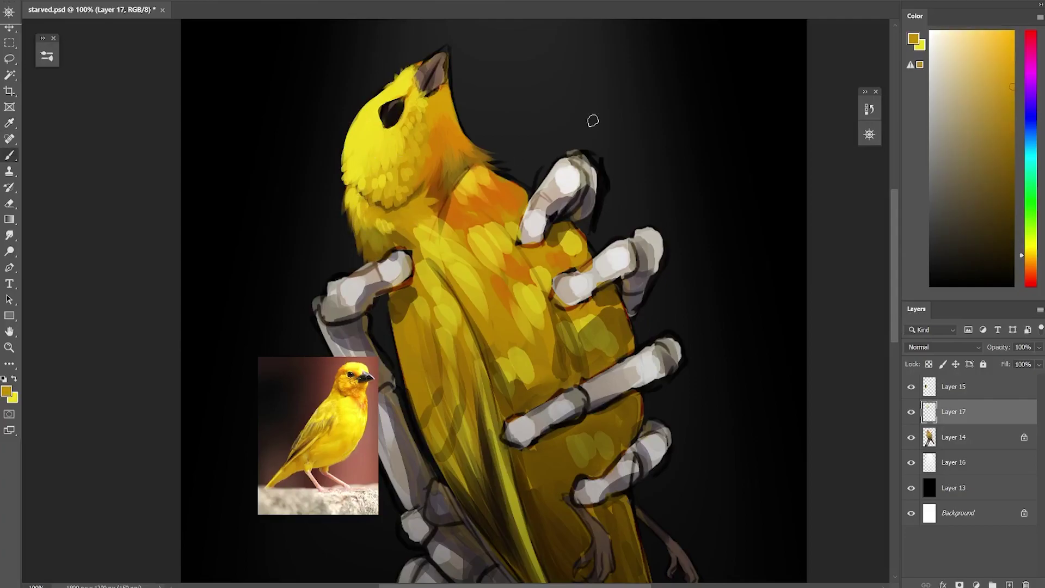
alt+click(443, 233)
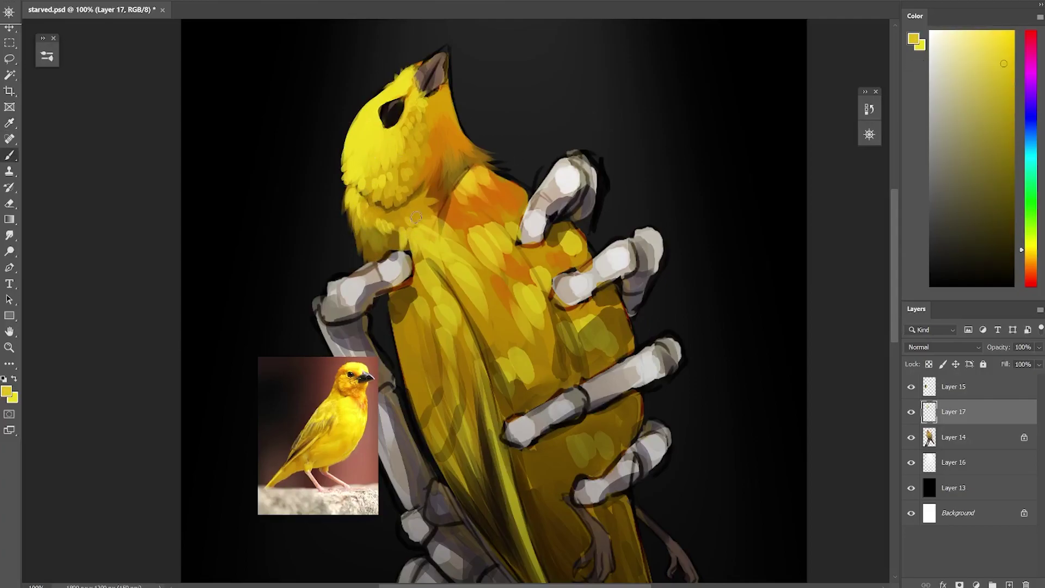
Step: Paint orange on the canary's neck, then resample yellows and orange from the head and neck
alt+click(475, 204)
drag(454, 234, 493, 217)
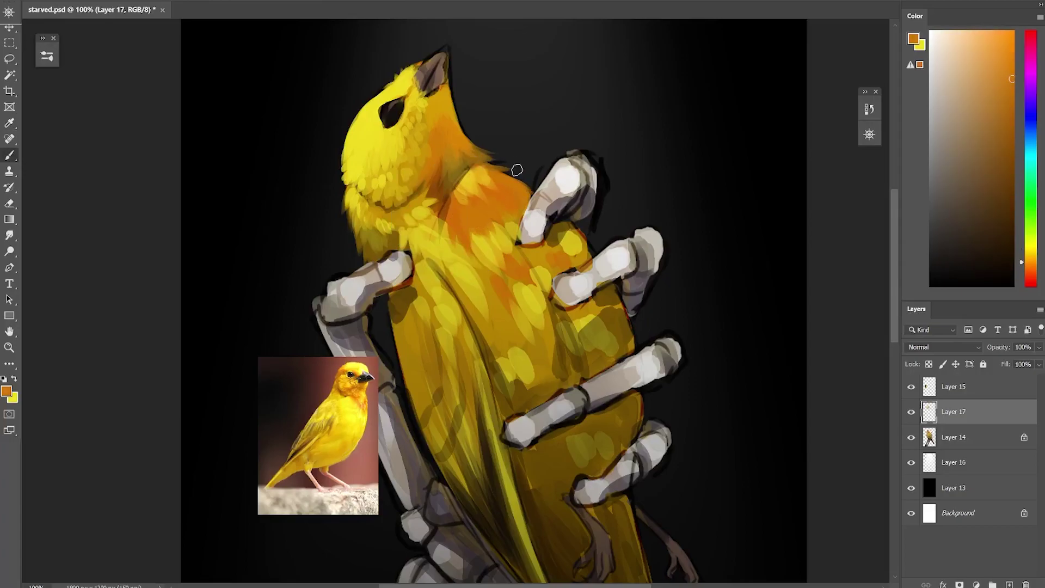
alt+click(458, 204)
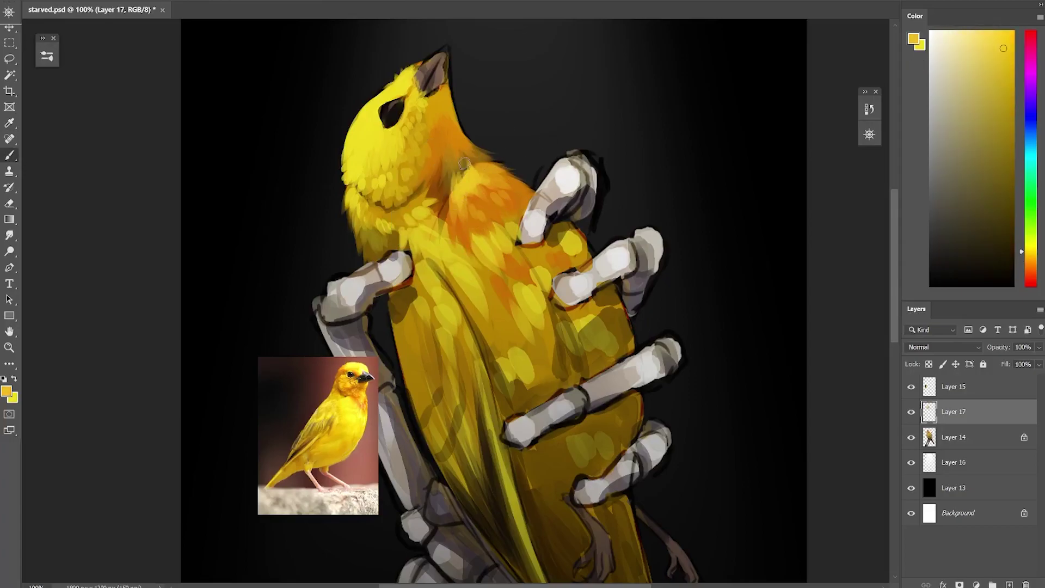
alt+click(518, 189)
alt+click(447, 219)
scroll(891, 280, down, 1)
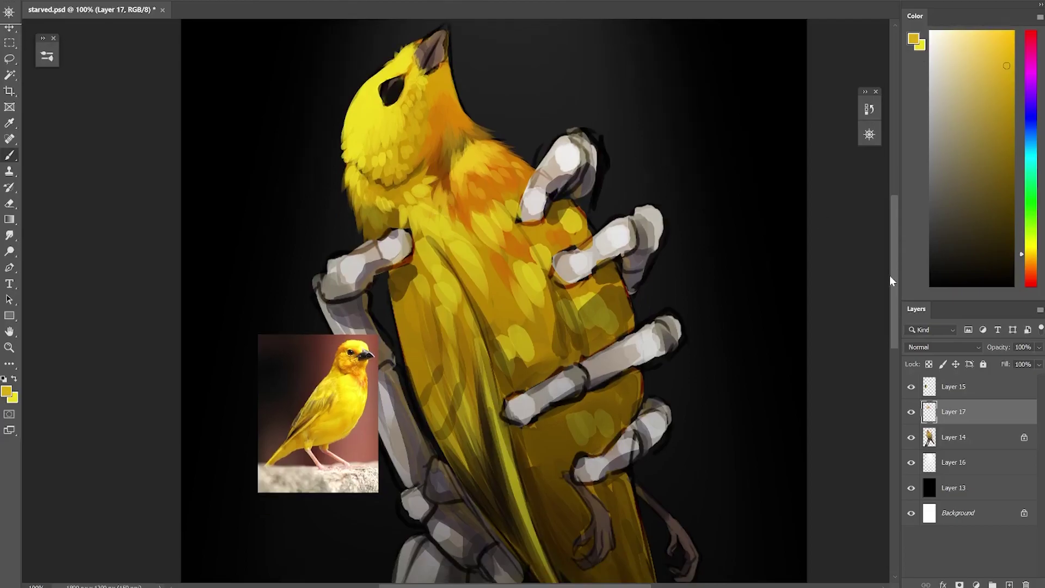
alt+click(380, 202)
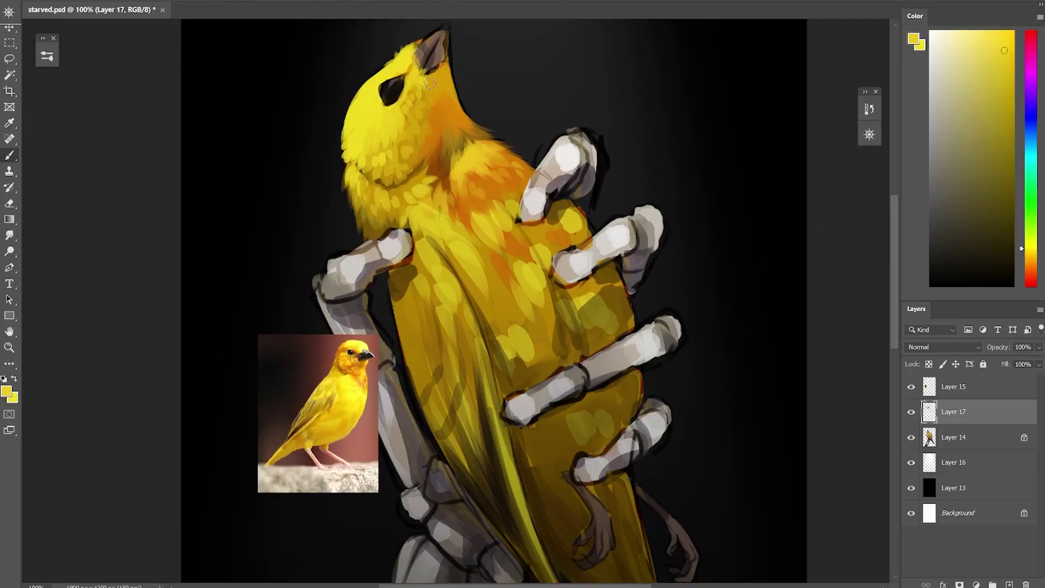
alt+click(443, 107)
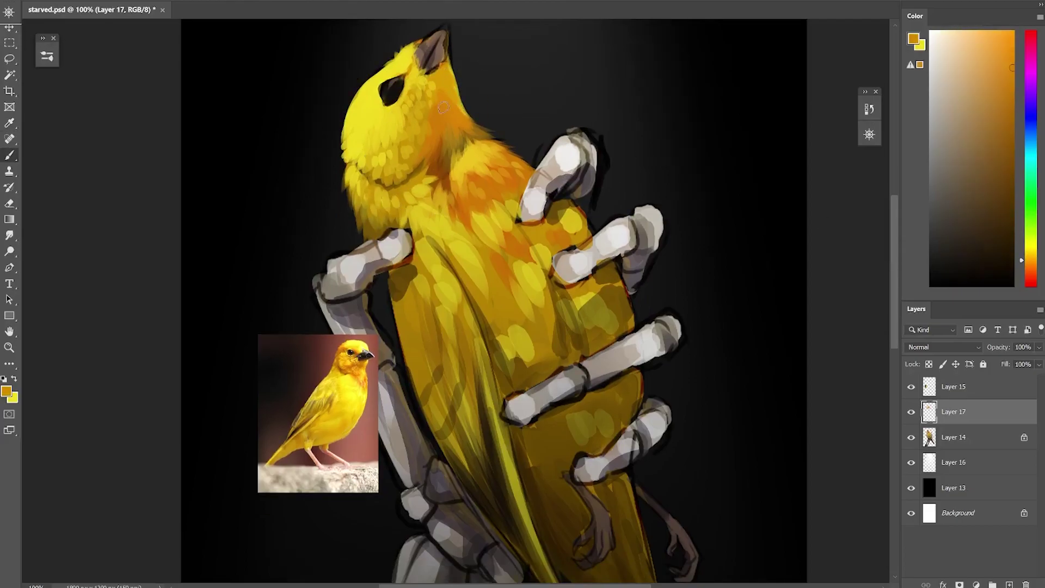
alt+click(382, 117)
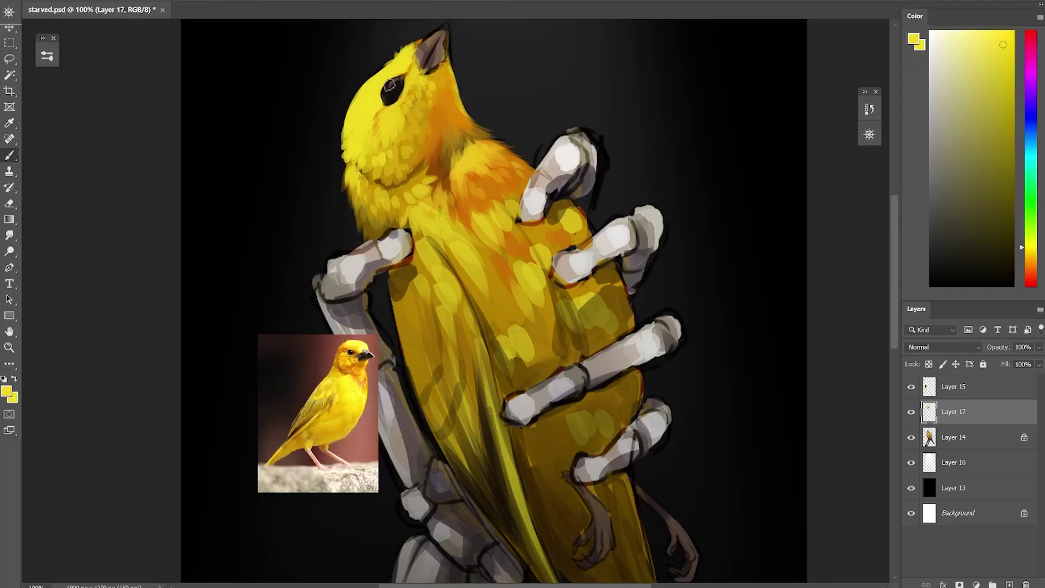
Step: Sample a dark olive and paint streaky yellow feather strokes across the canary's belly
scroll(459, 254, down, 2)
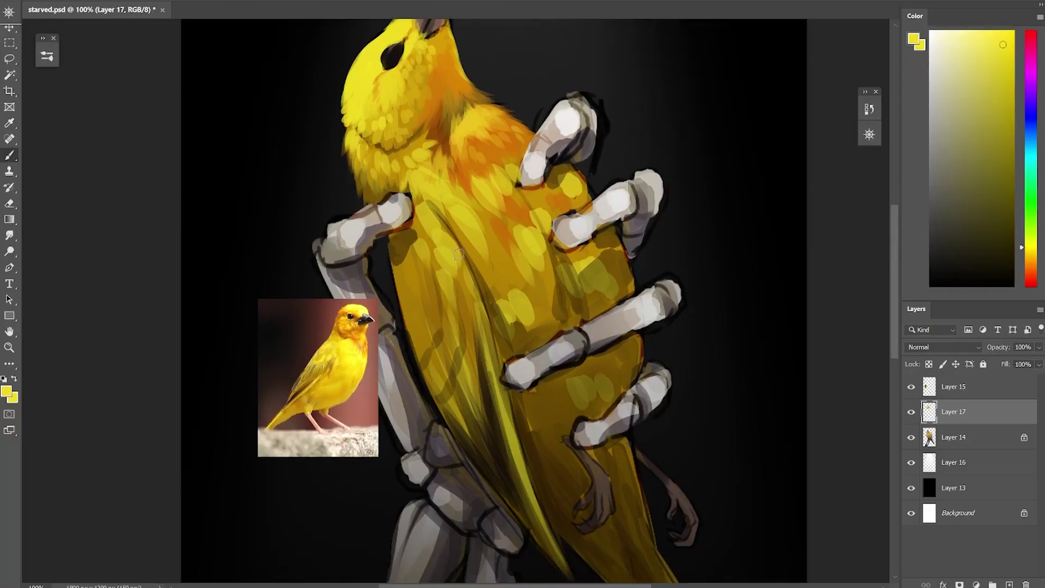
alt+click(526, 348)
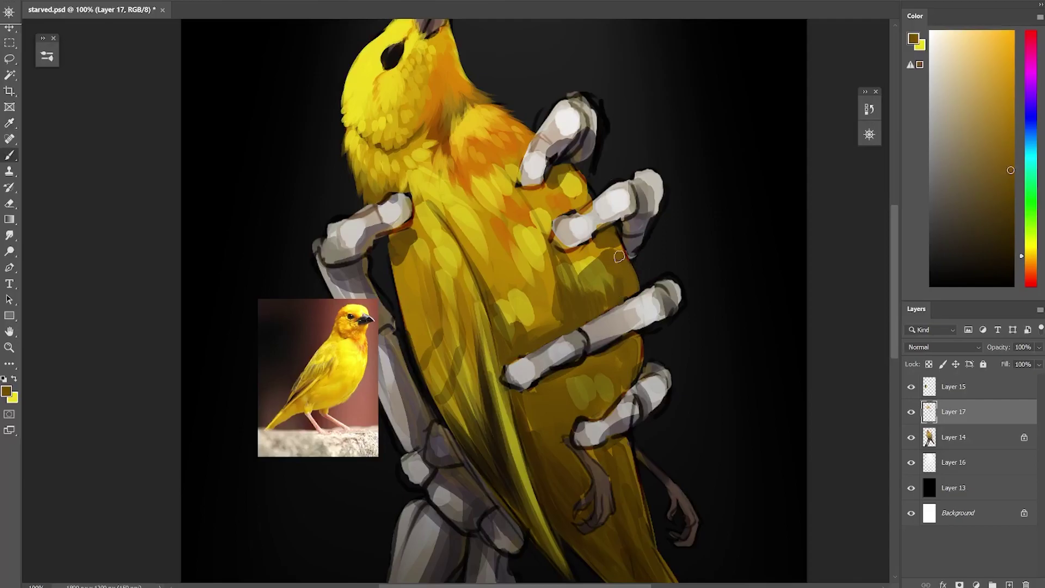
alt+click(594, 277)
drag(617, 296, 594, 240)
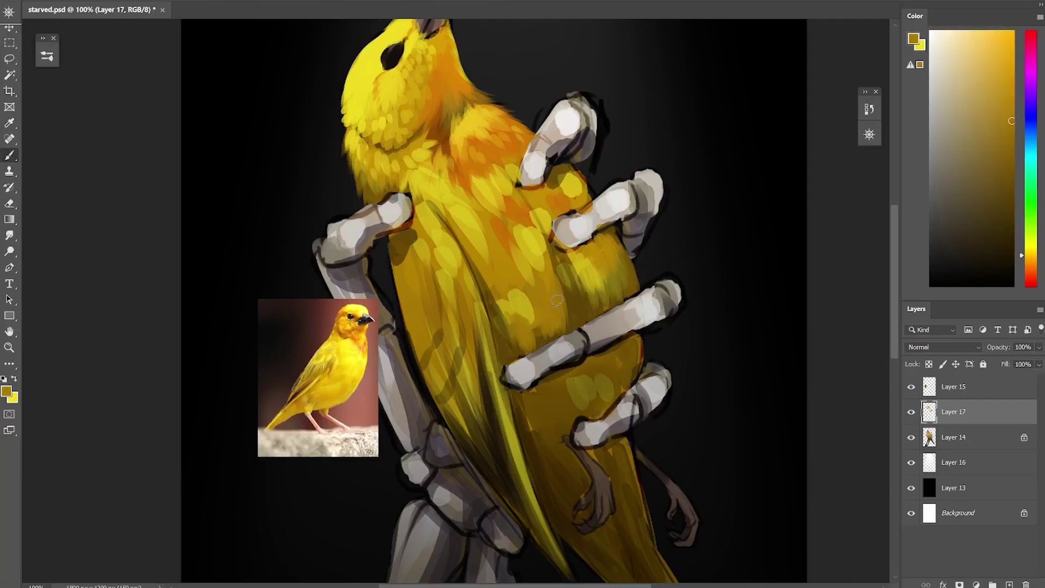
drag(557, 300, 571, 263)
drag(509, 323, 561, 264)
drag(474, 308, 512, 280)
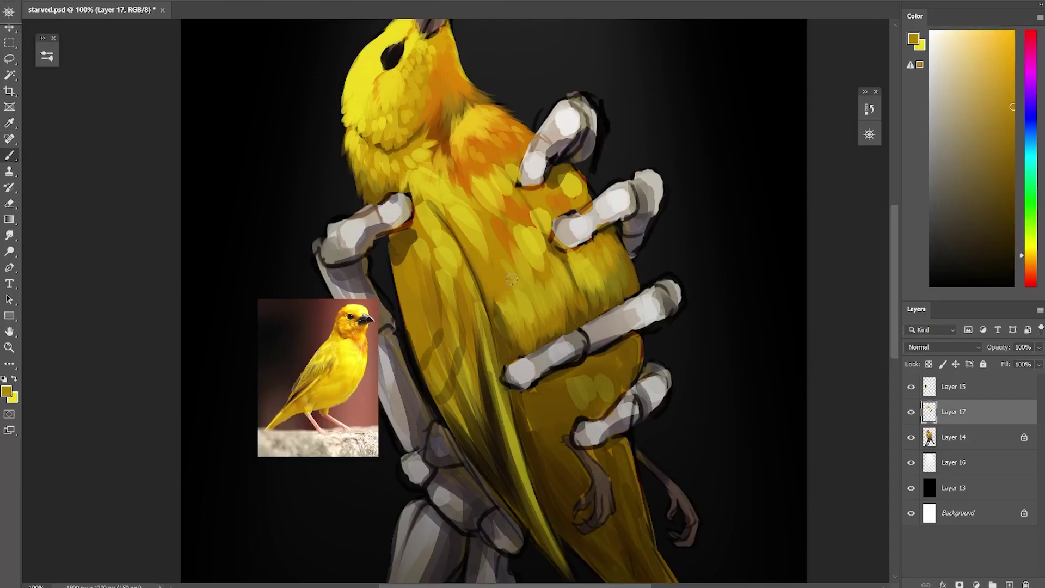
Step: Sample dark brown, gold, bright yellow and orange tones from the finger and bird
alt+click(535, 109)
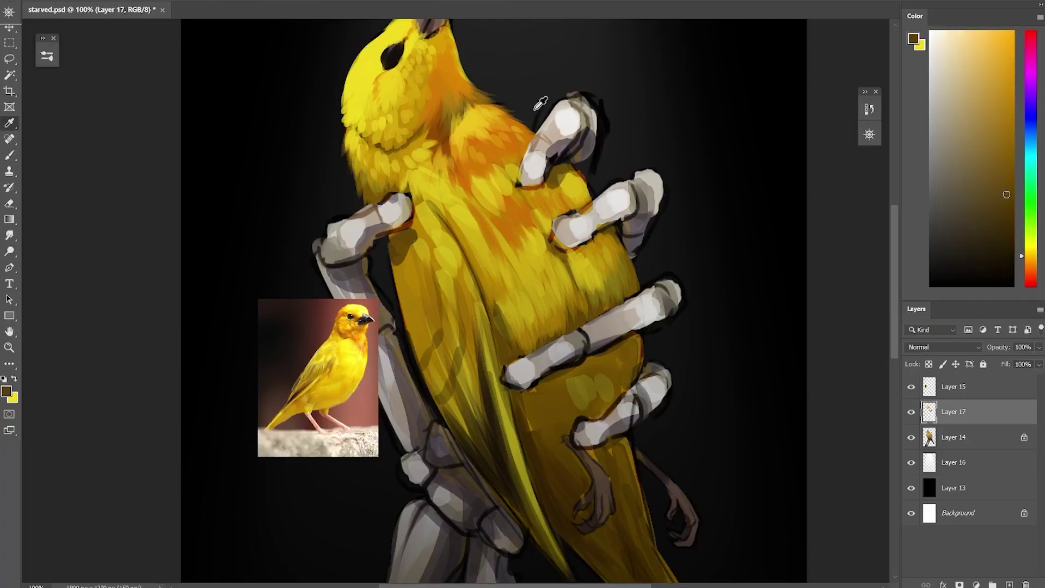
alt+click(572, 177)
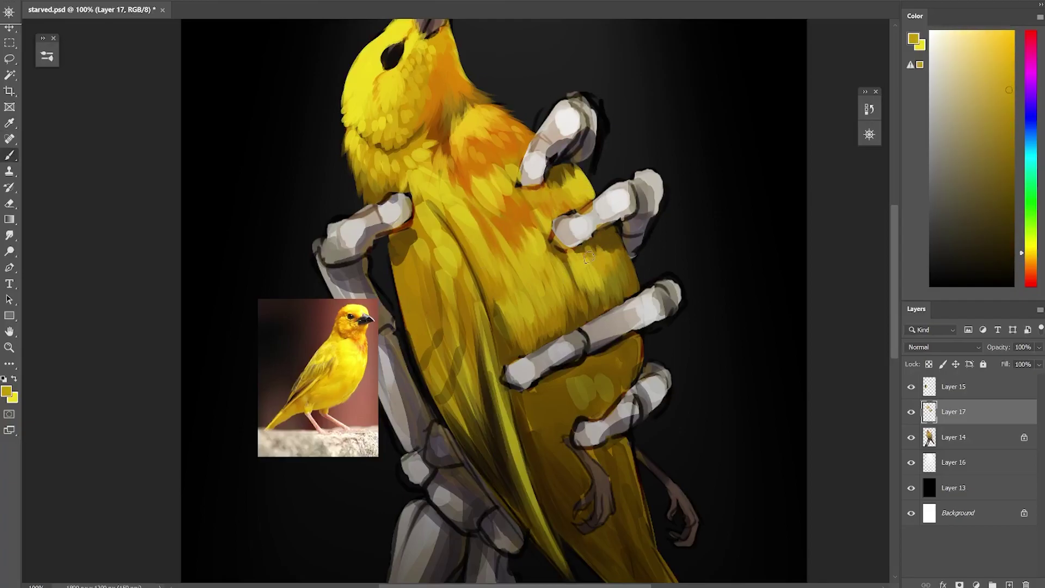
alt+click(482, 221)
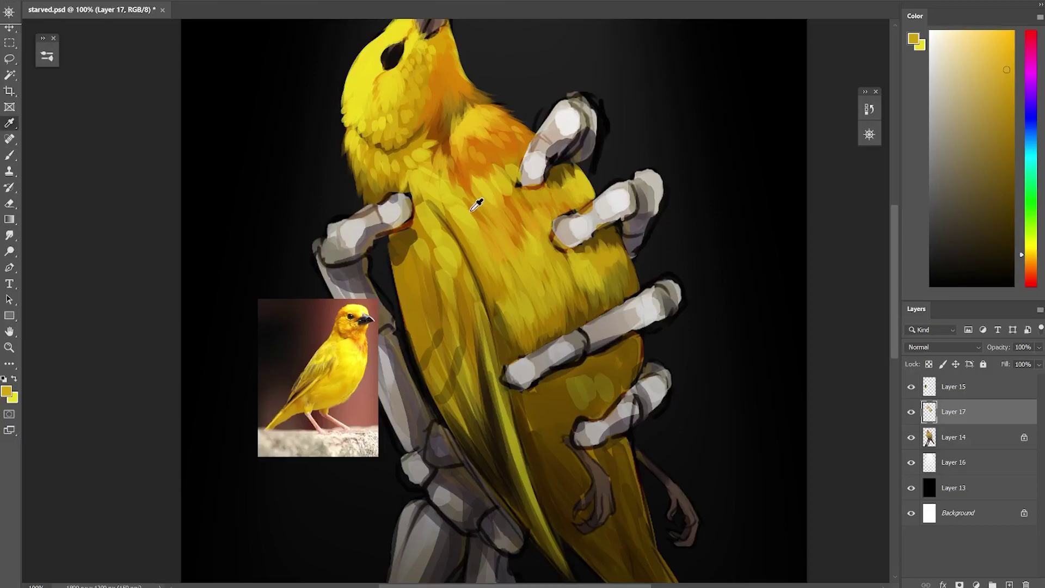
alt+click(431, 181)
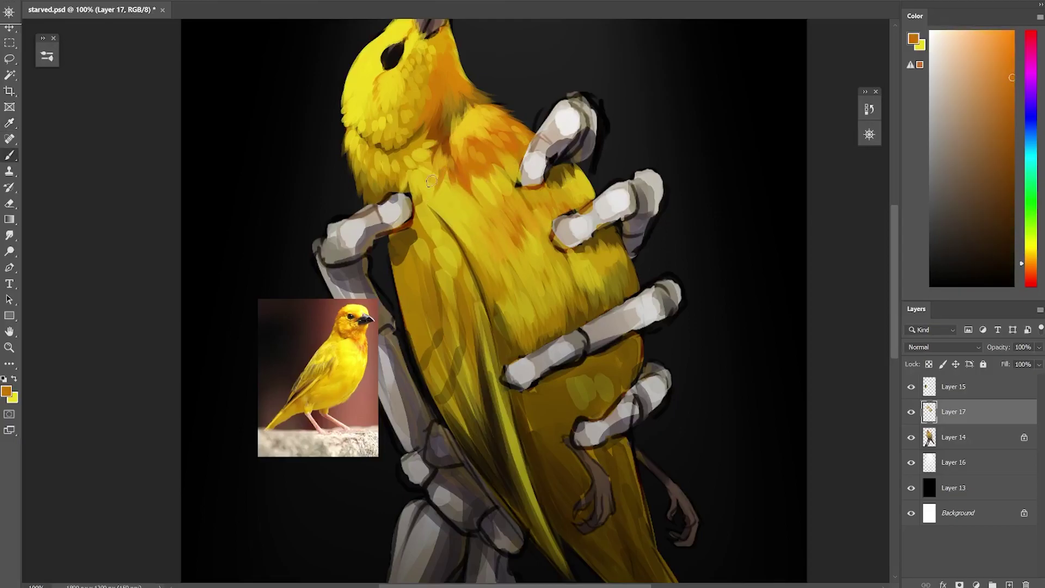
alt+click(488, 162)
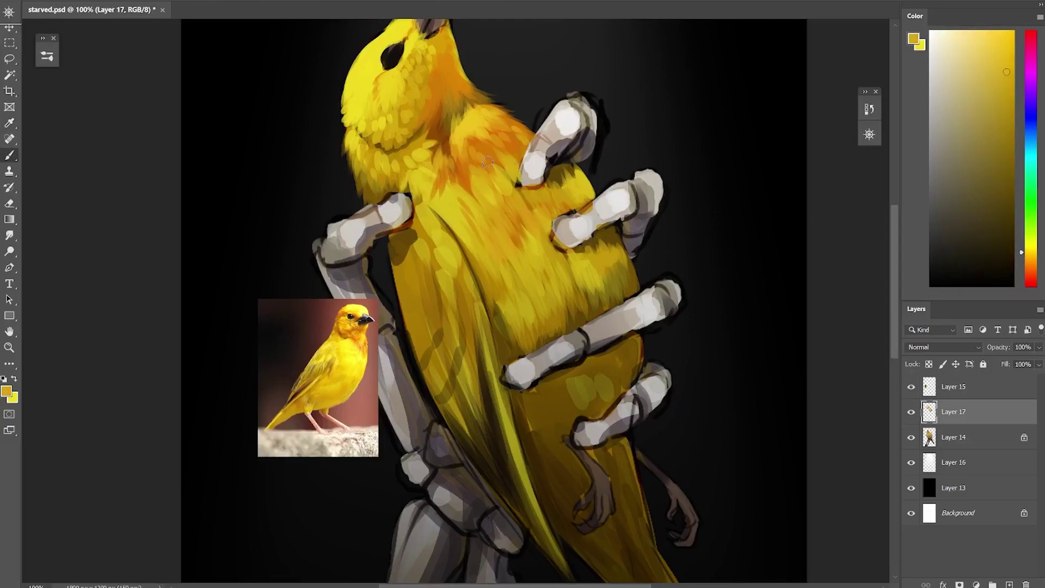
alt+click(466, 193)
scroll(518, 190, up, 1)
alt+click(579, 196)
drag(899, 281, 899, 296)
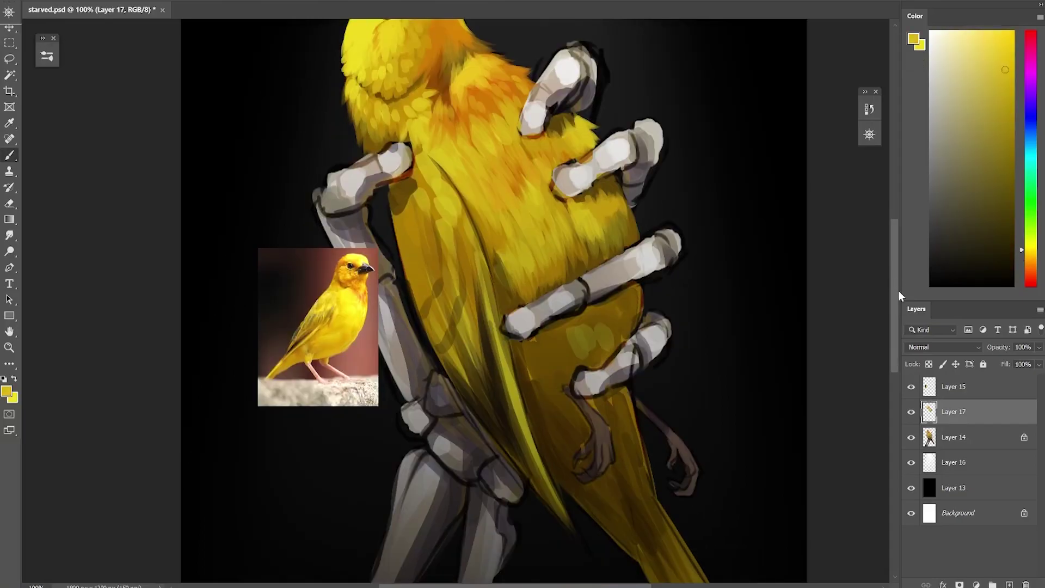
Step: Pick darker and lighter golds and paint gold strokes on the body beside the bone
alt+click(629, 207)
scroll(731, 269, down, 2)
alt+click(516, 276)
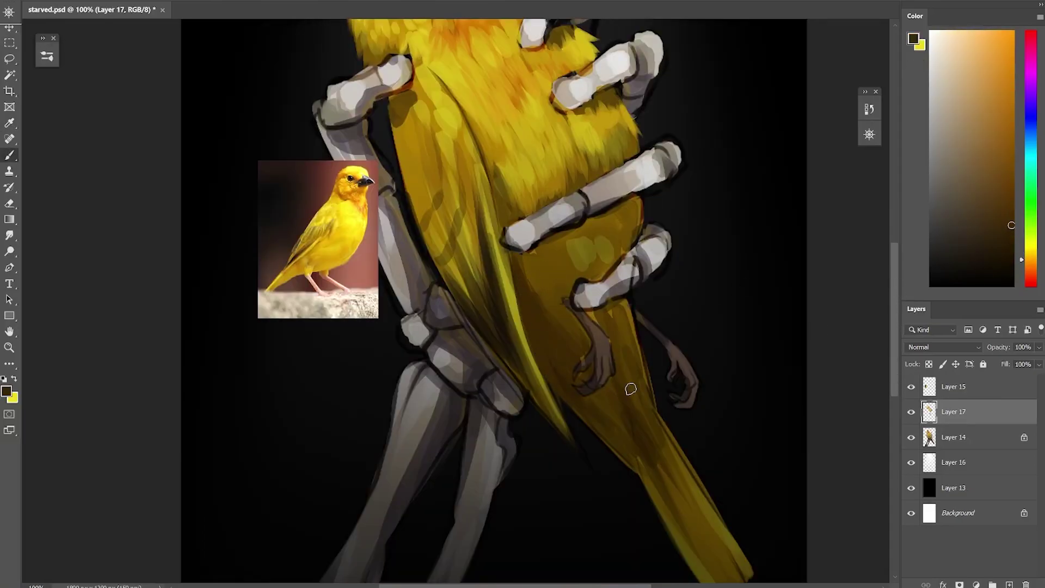
alt+click(520, 263)
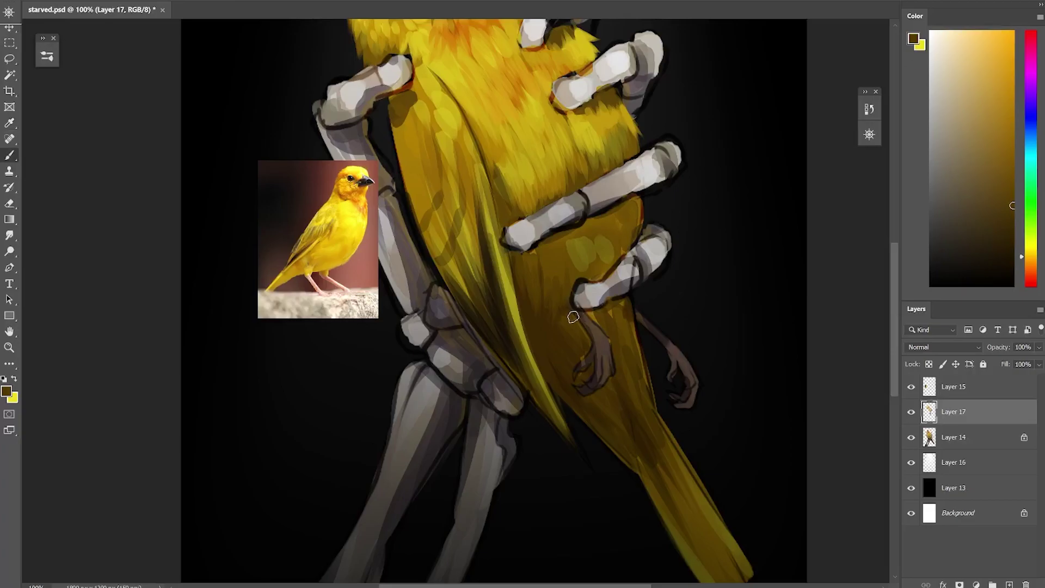
alt+click(626, 329)
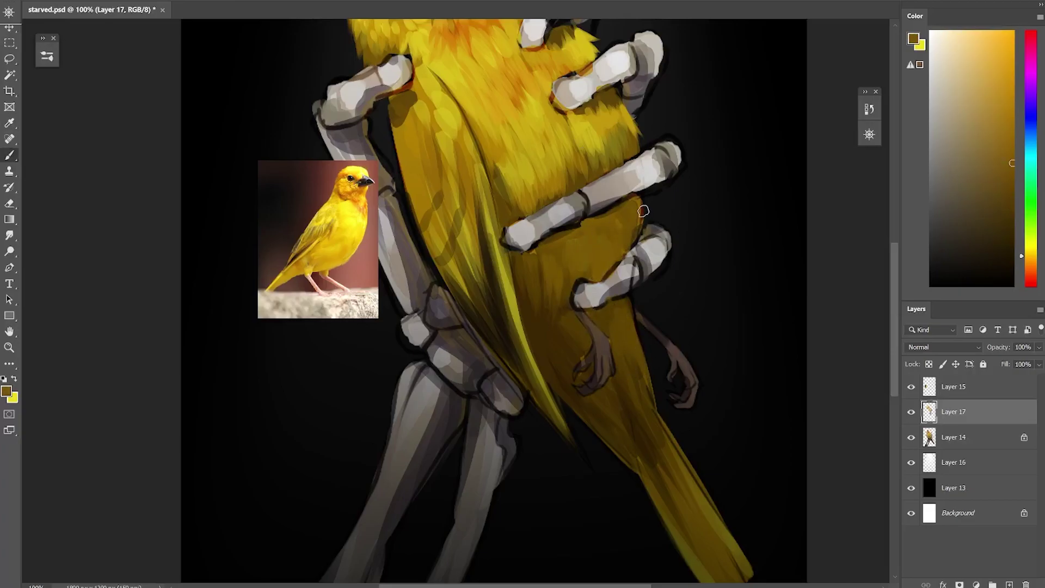
drag(613, 253, 639, 198)
drag(645, 237, 642, 188)
Step: Sample olive-gold from the tail and brush a long streak up from the tail
alt+click(532, 254)
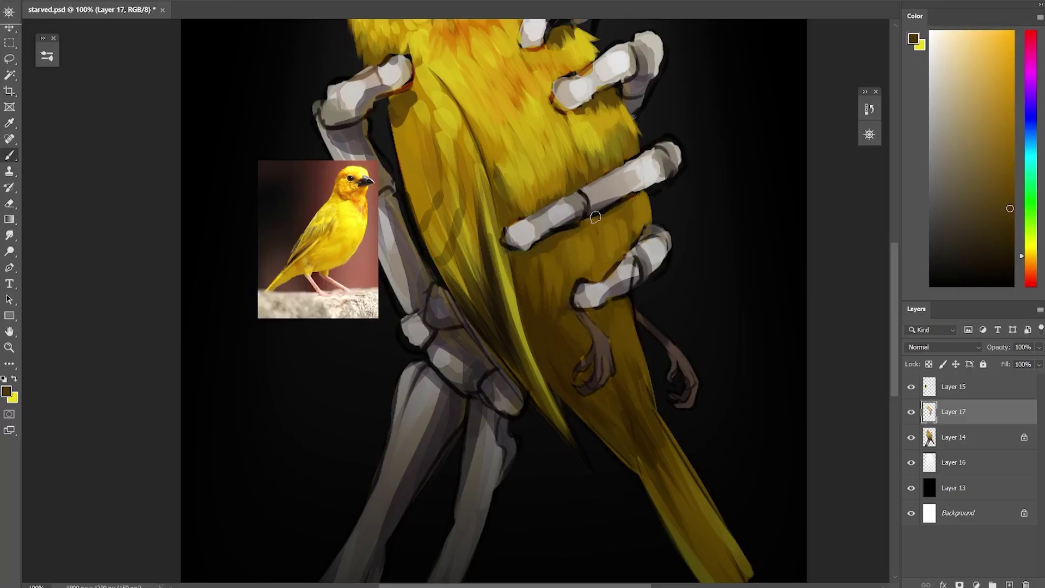
alt+click(599, 261)
scroll(569, 289, down, 1)
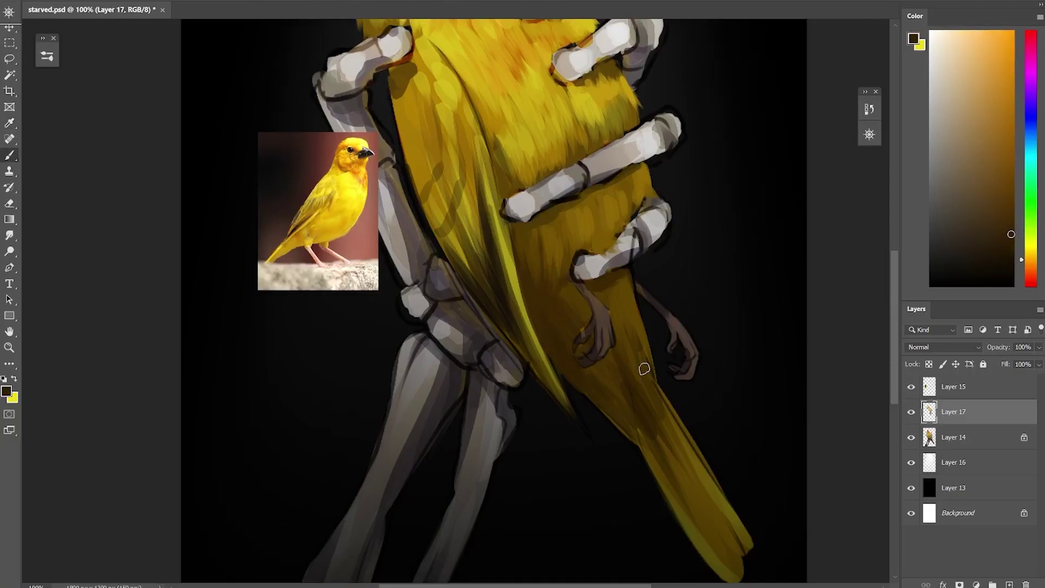
alt+click(629, 397)
alt+click(634, 349)
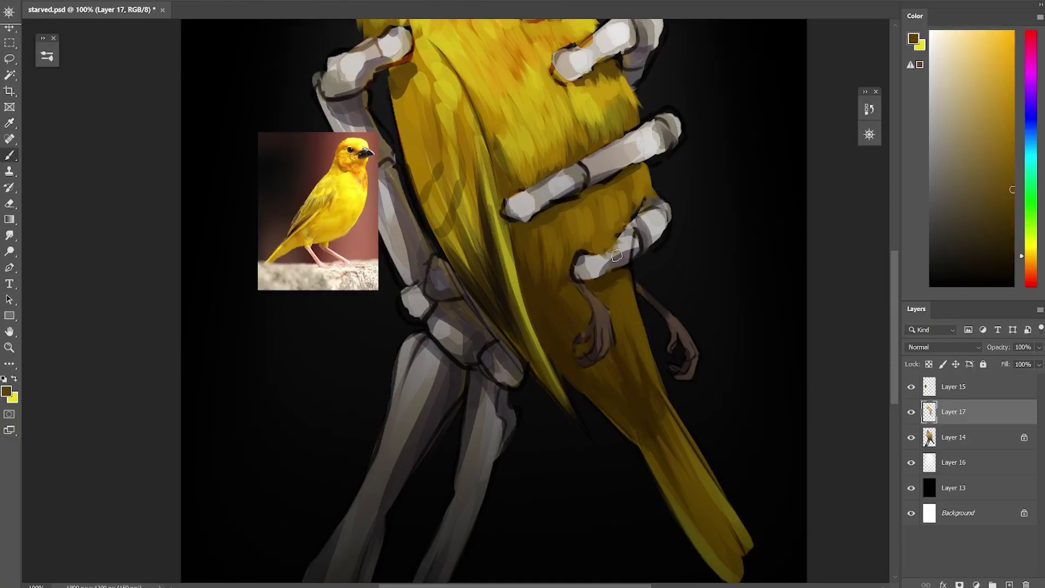
alt+click(684, 420)
drag(634, 346, 647, 261)
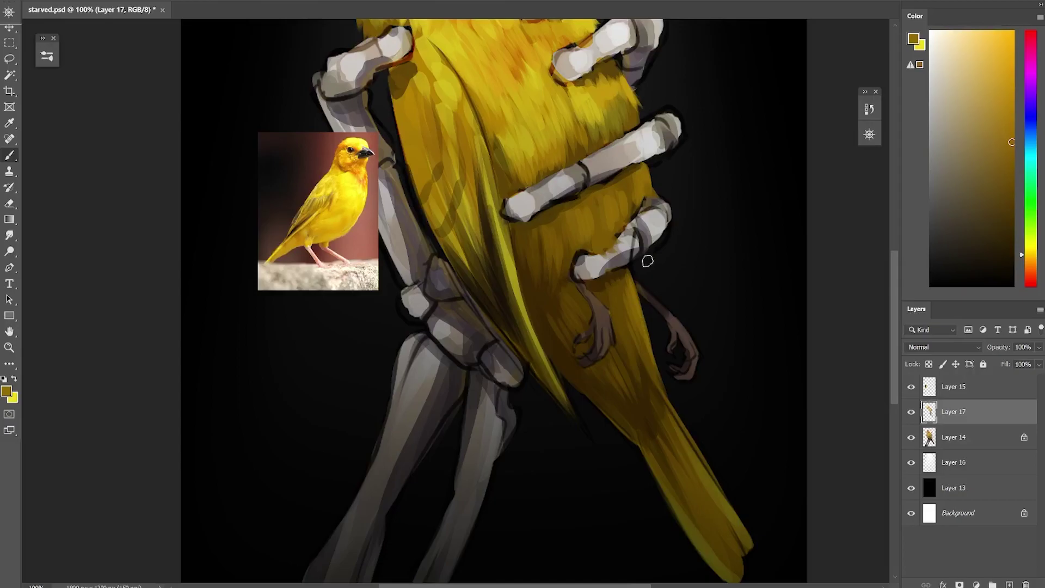
Step: Sample dark olive, dark brown and olive-gold tones along the tail down to its tip
scroll(895, 295, up, 6)
scroll(641, 401, down, 8)
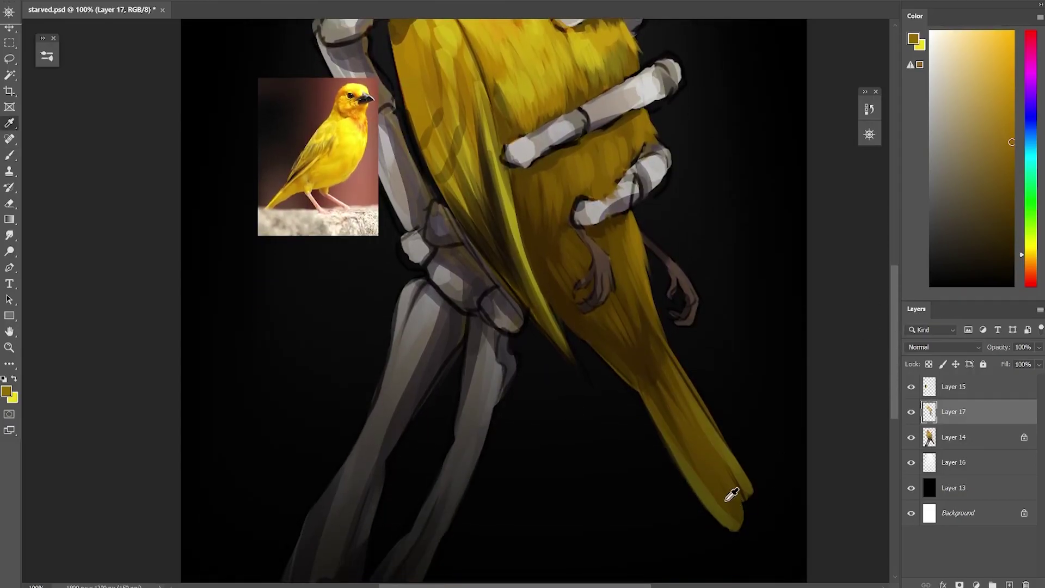
alt+click(738, 502)
alt+click(707, 443)
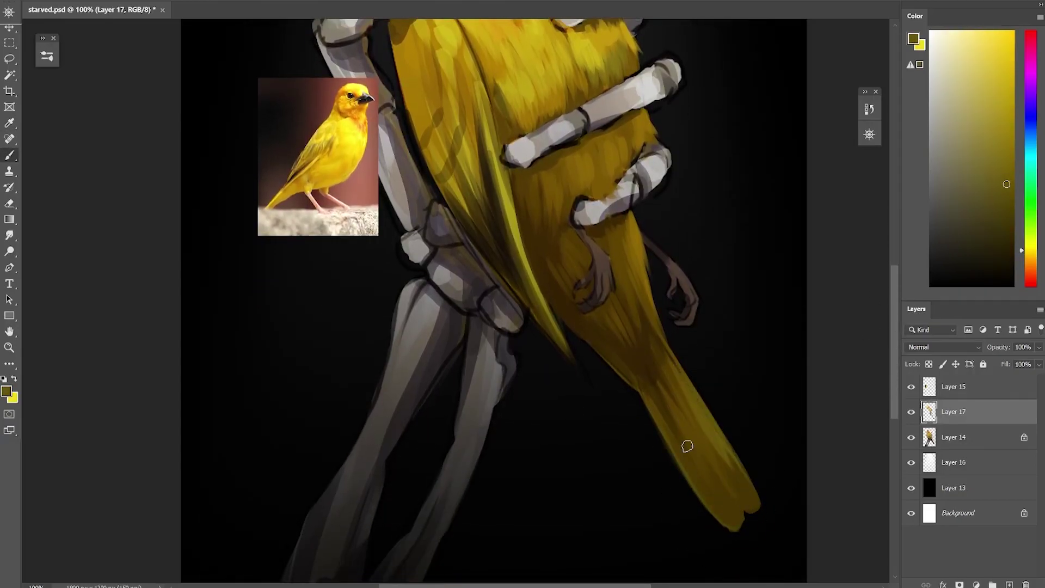
alt+click(704, 422)
alt+click(659, 376)
alt+click(641, 289)
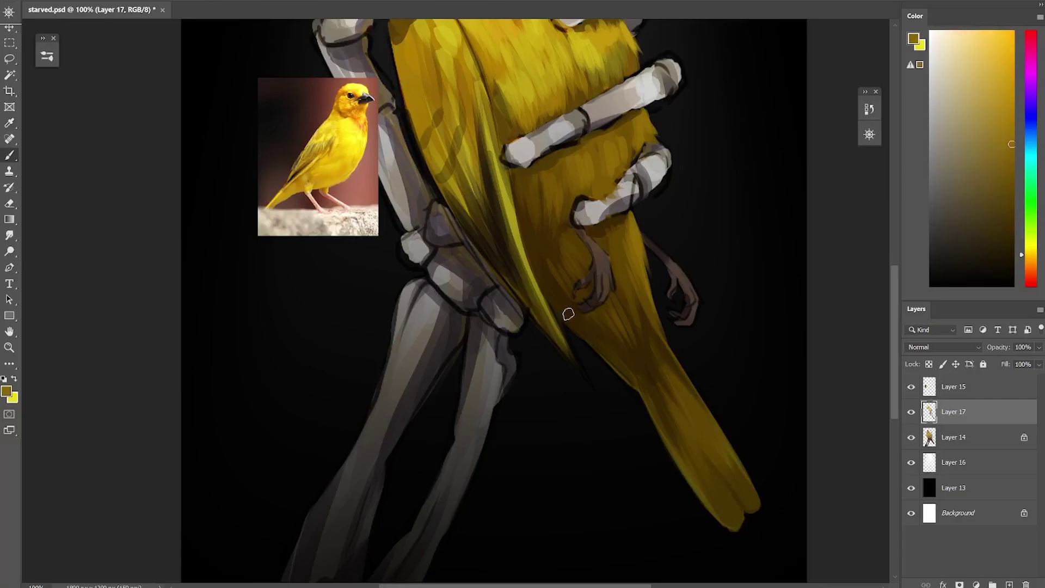
Step: Sample browns and olive gold, then brighten the wing's edge with yellow strokes
scroll(642, 374, up, 6)
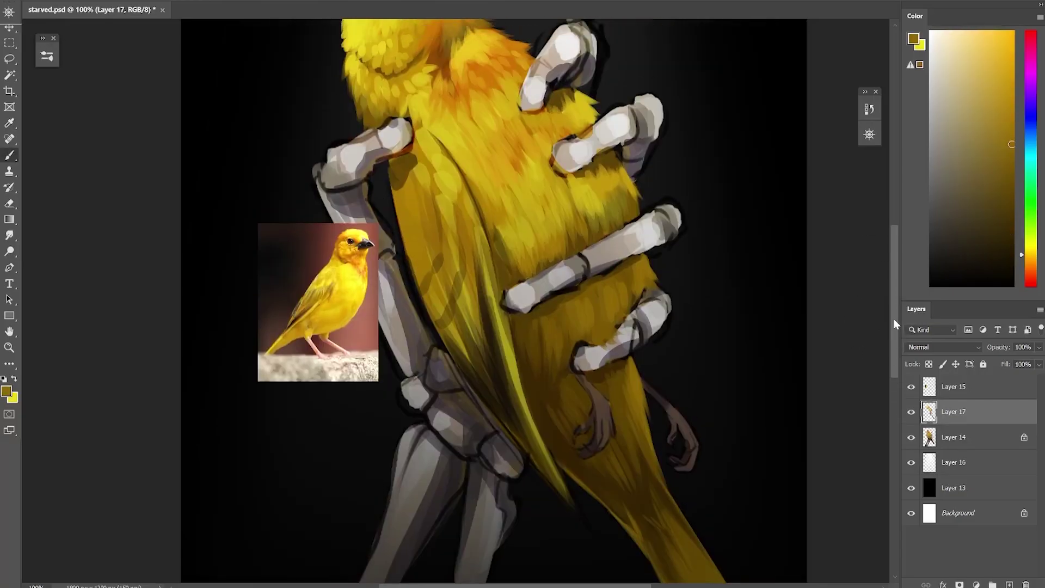
alt+click(601, 397)
alt+click(600, 397)
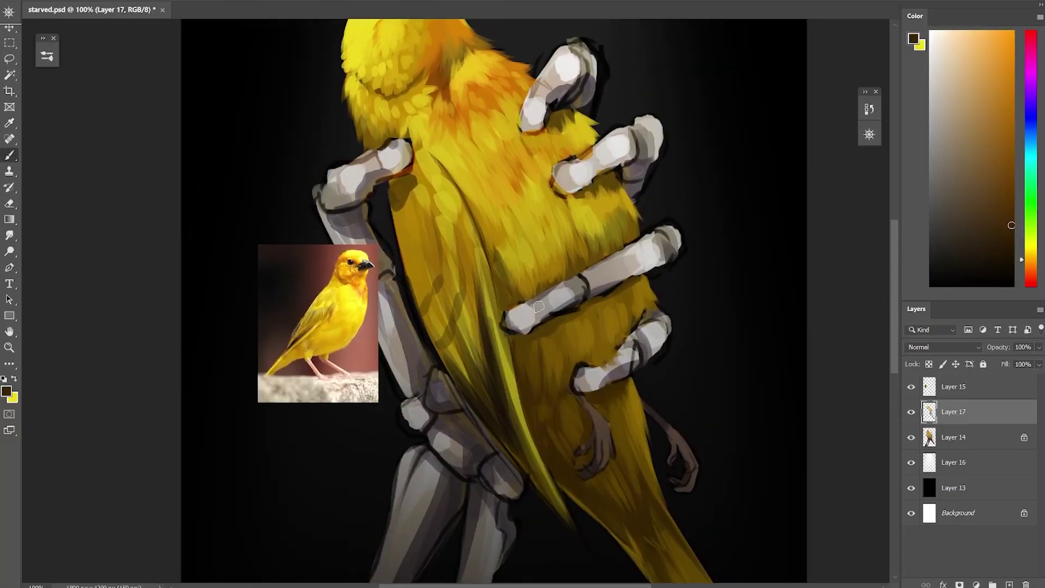
alt+click(519, 400)
drag(517, 381, 569, 522)
alt+click(561, 505)
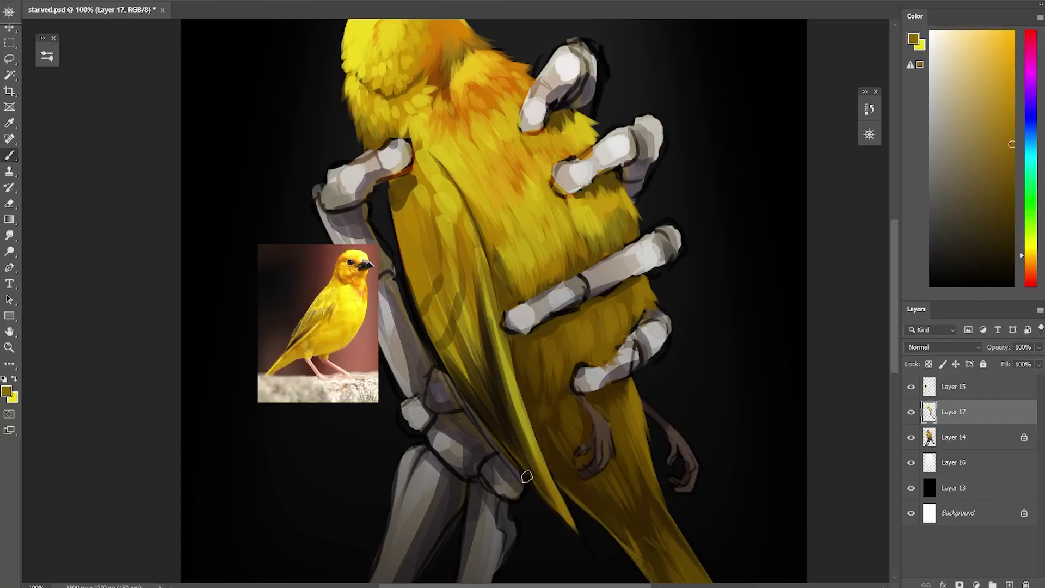
Step: Extend bright olive-yellow strokes up the wing's leading edge
alt+click(492, 279)
drag(492, 278, 499, 328)
drag(485, 288, 524, 430)
drag(479, 246, 428, 161)
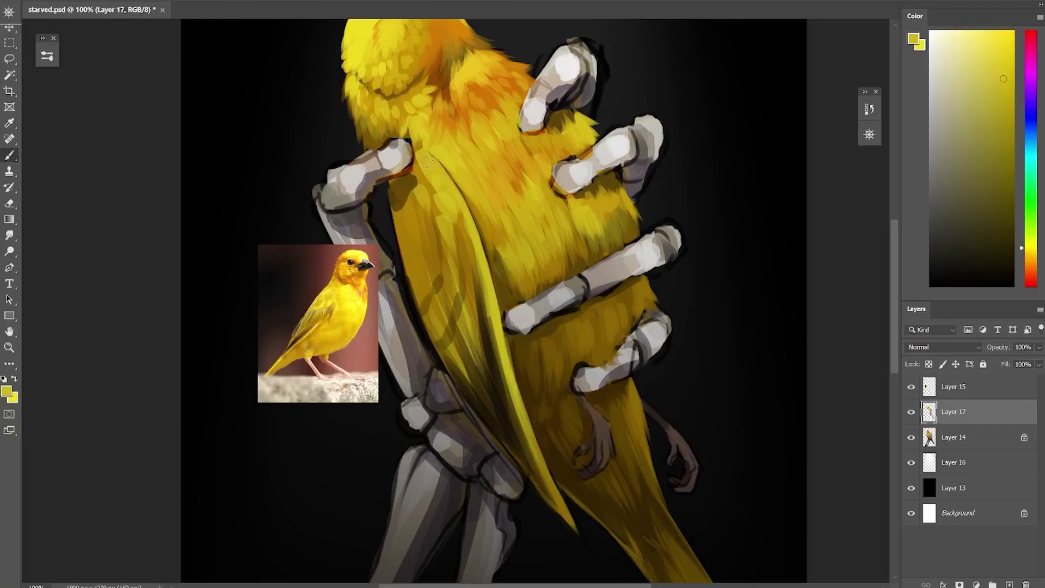
Step: Shade the lower wing edge dark brown and add brighter strokes higher on the wing
alt+click(525, 455)
drag(479, 392, 566, 525)
alt+click(560, 523)
drag(476, 332, 442, 388)
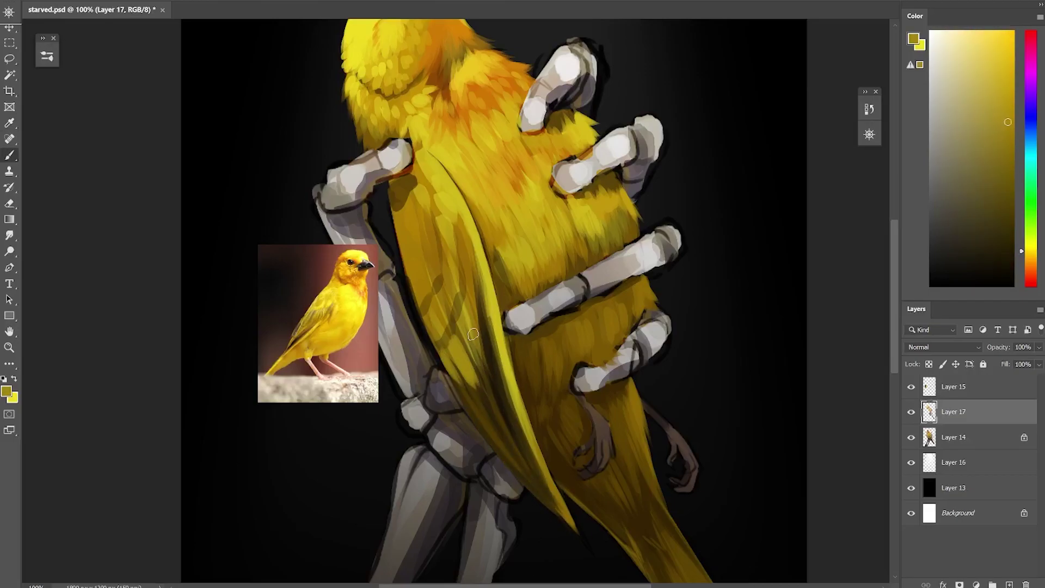
drag(484, 306, 518, 452)
Step: Paint lighter yellow feather strokes on the upper wing using resampled yellows
scroll(452, 327, up, 1)
alt+click(440, 357)
drag(452, 359, 414, 256)
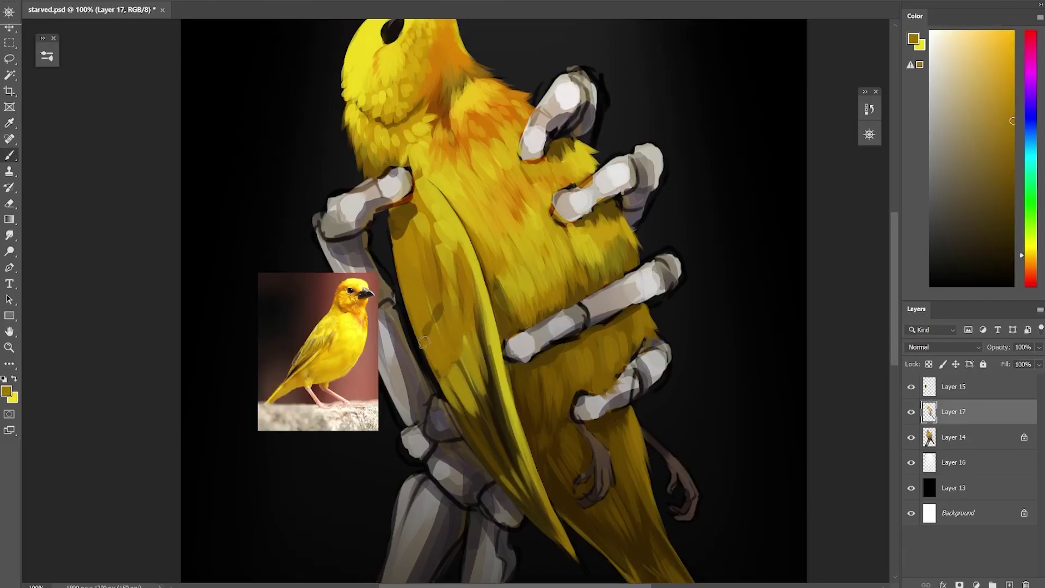
alt+click(471, 377)
mouse_move(436, 365)
mouse_down()
mouse_move(474, 336)
mouse_move(425, 256)
mouse_up()
alt+click(430, 255)
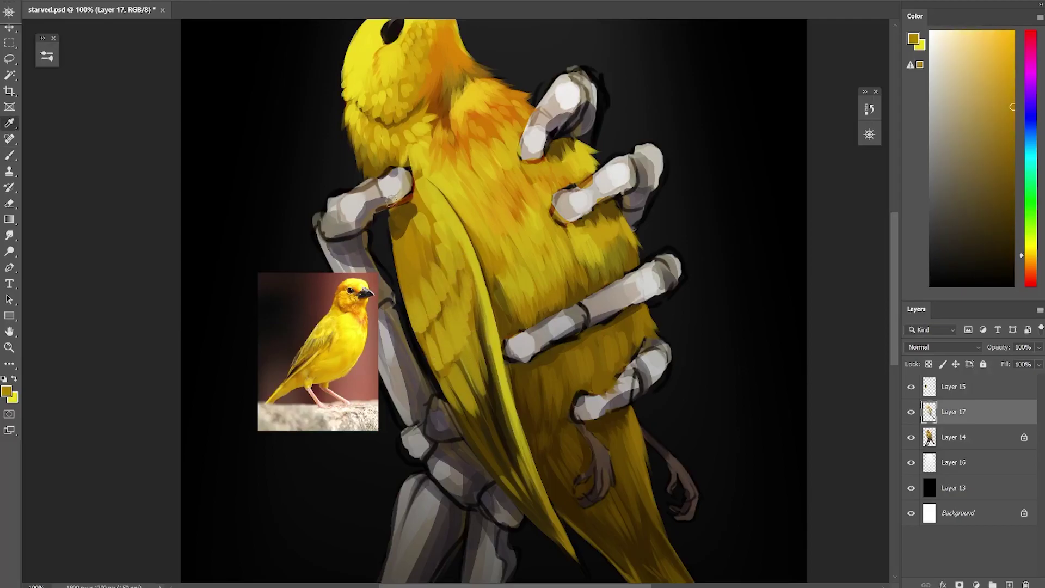
alt+click(436, 207)
mouse_move(435, 207)
mouse_down()
mouse_move(414, 288)
mouse_move(422, 202)
mouse_up()
Step: Add darker gold strokes along the wing's right side, then sample orange from the head
alt+click(412, 208)
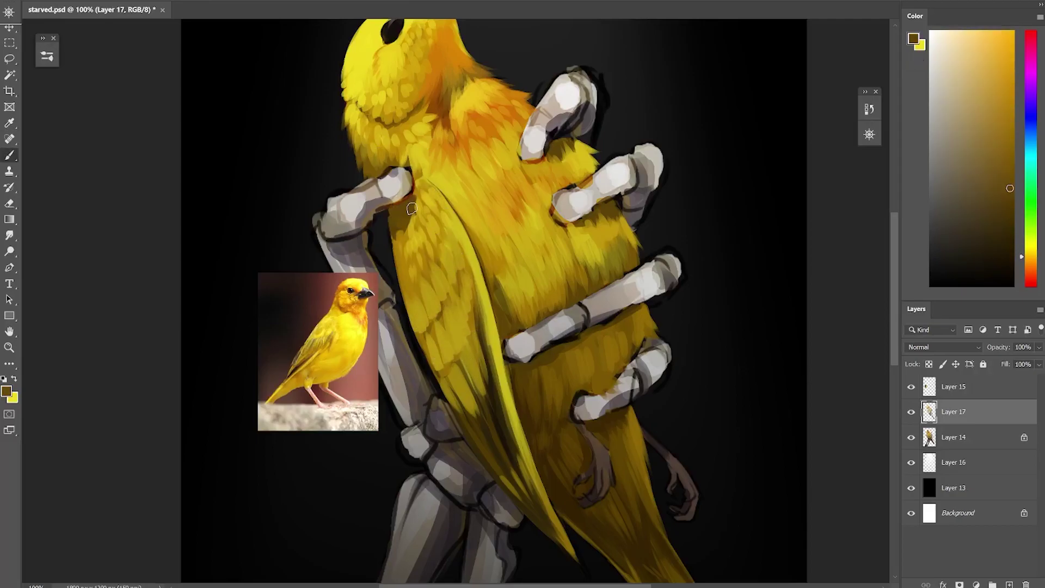
alt+click(417, 210)
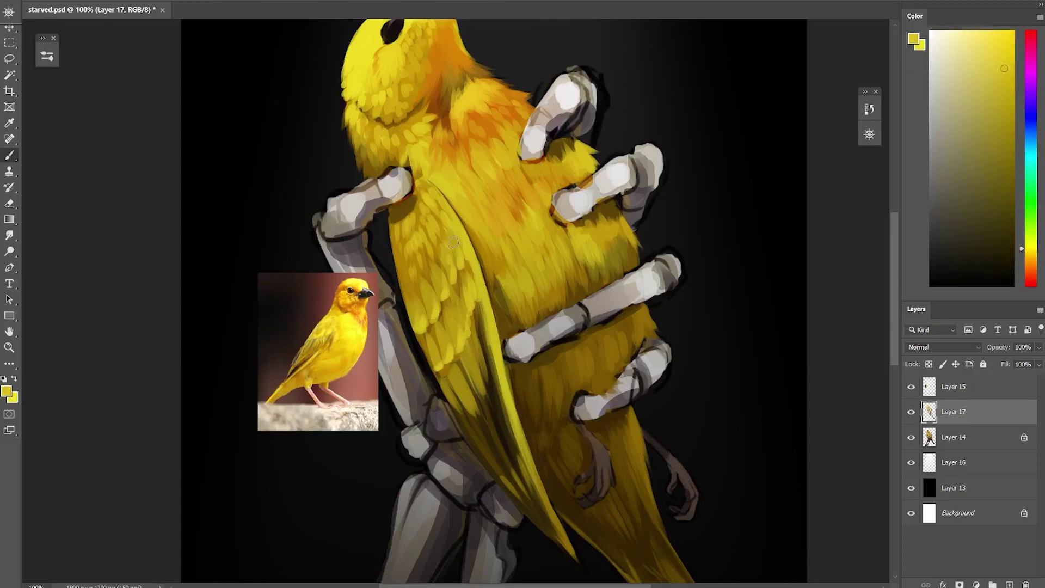
alt+click(485, 303)
drag(485, 303, 478, 350)
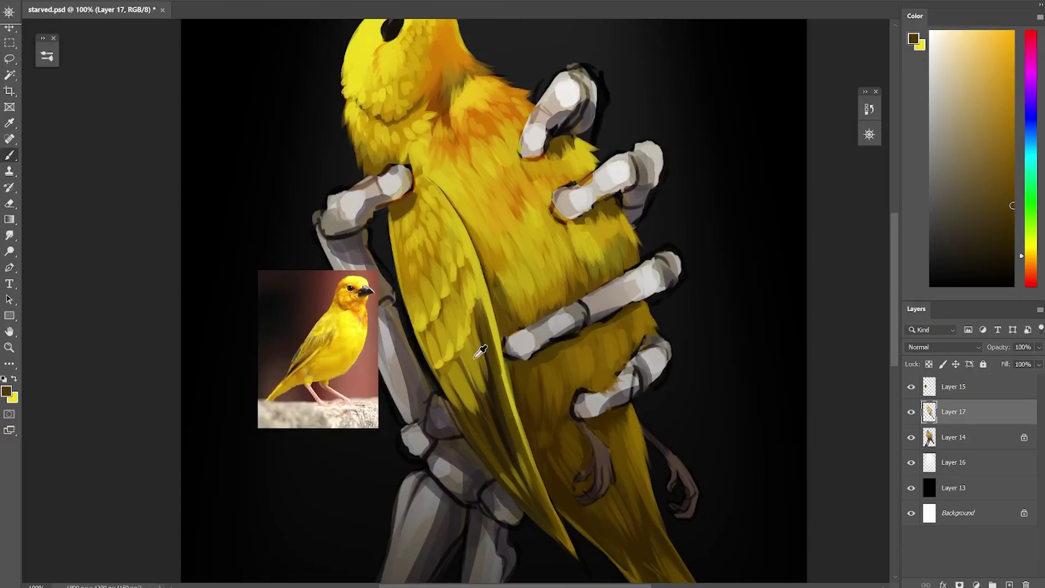
scroll(840, 250, up, 3)
alt+click(438, 119)
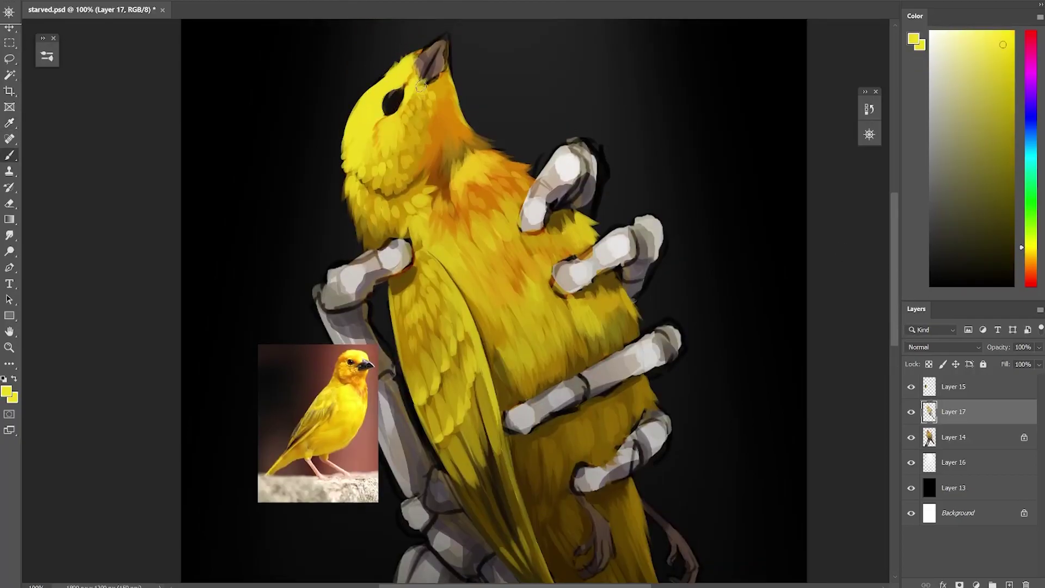
alt+click(438, 119)
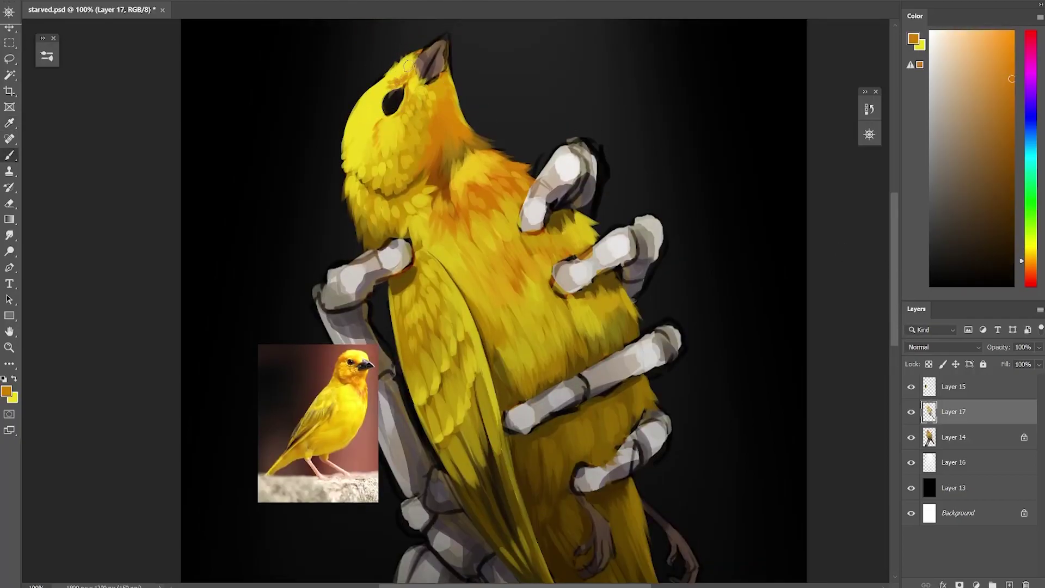
Step: Merge the feather layer down into Layer 14 with Ctrl+E, keeping the Brush active
scroll(599, 272, up, 2)
key(e)
key(ctrl+e)
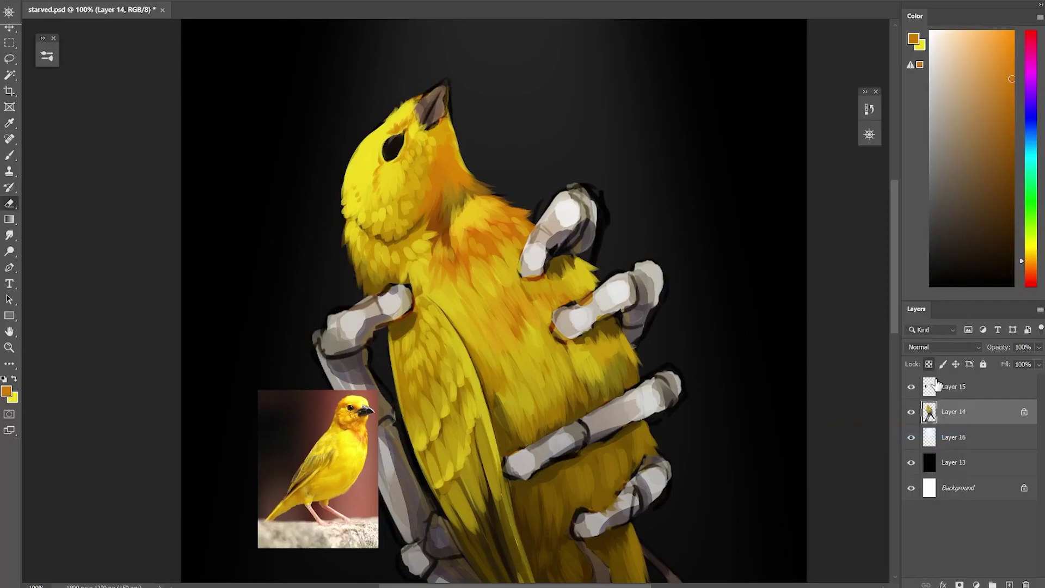
key(b)
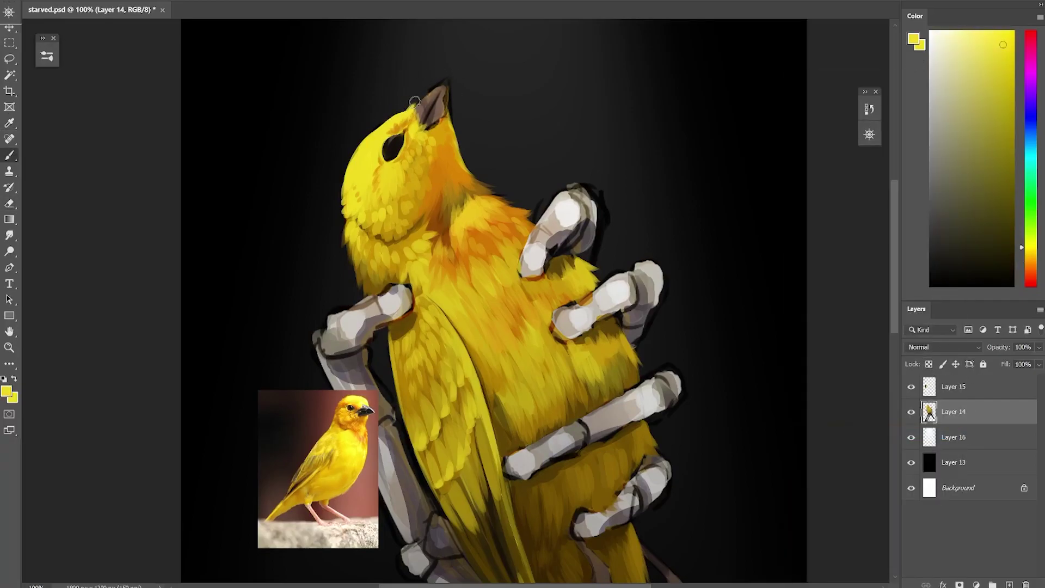
Step: Sample dark browns, light beige and golden yellow around the beak and eye for shading
alt+click(446, 82)
alt+click(432, 124)
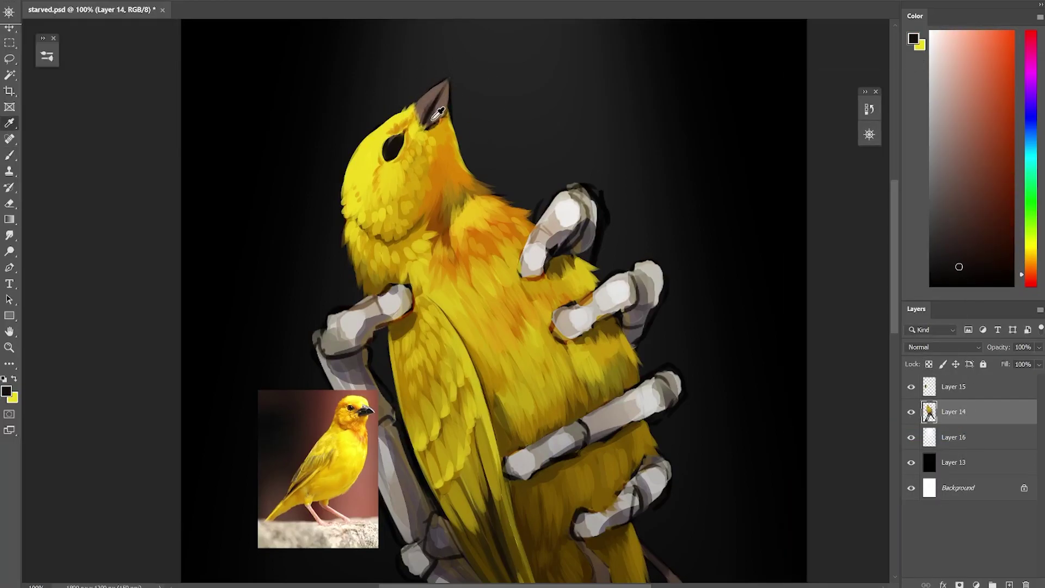
alt+click(417, 108)
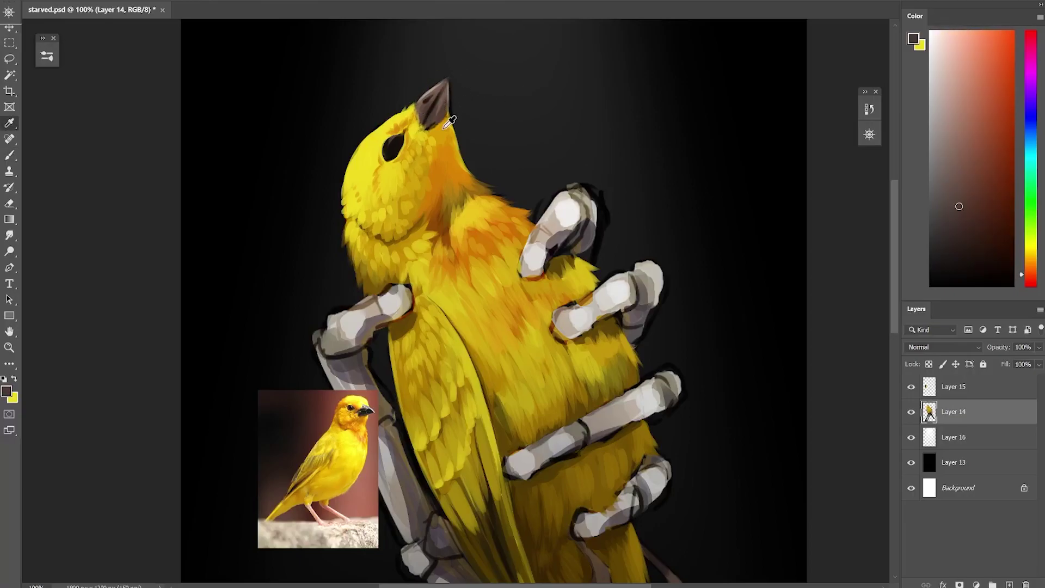
alt+click(426, 127)
scroll(762, 212, down, 2)
scroll(762, 213, up, 1)
alt+click(393, 67)
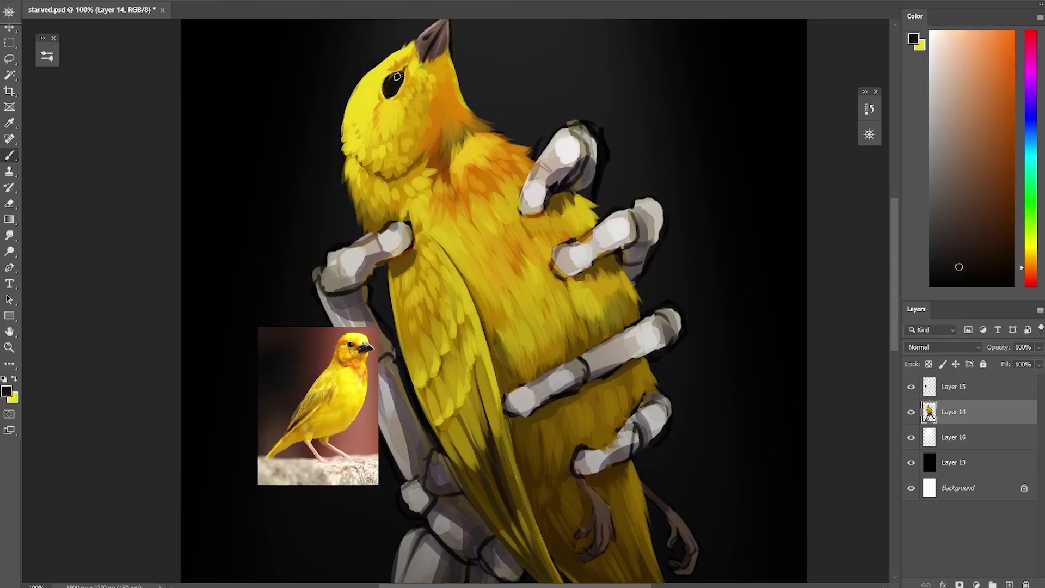
alt+click(391, 86)
Step: With the Brush active, sample dark and lighter reddish-browns and an orange brown from the claw
scroll(581, 73, down, 1)
key(e)
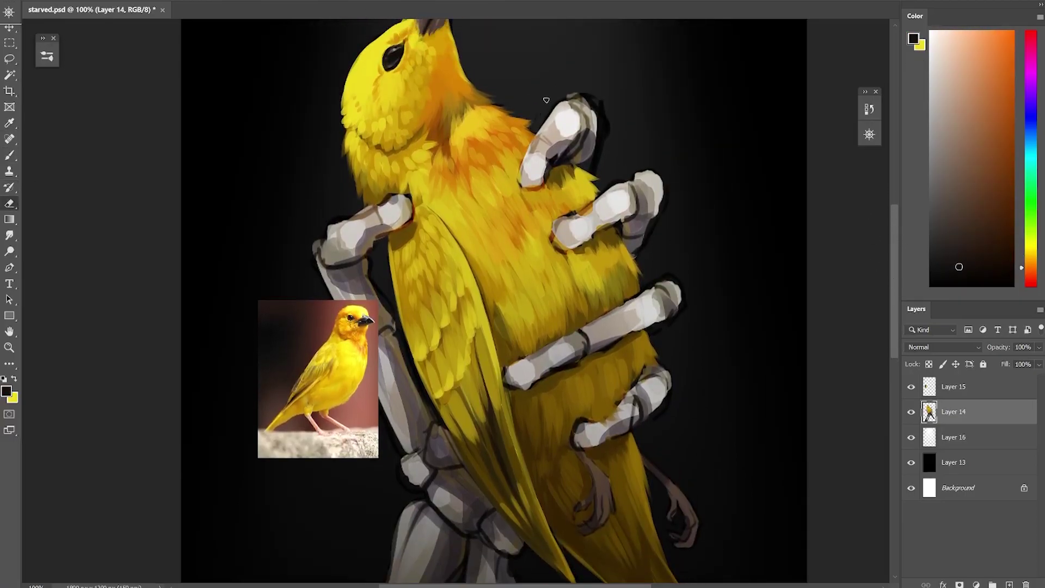
scroll(454, 99, up, 2)
key(b)
scroll(626, 310, down, 3)
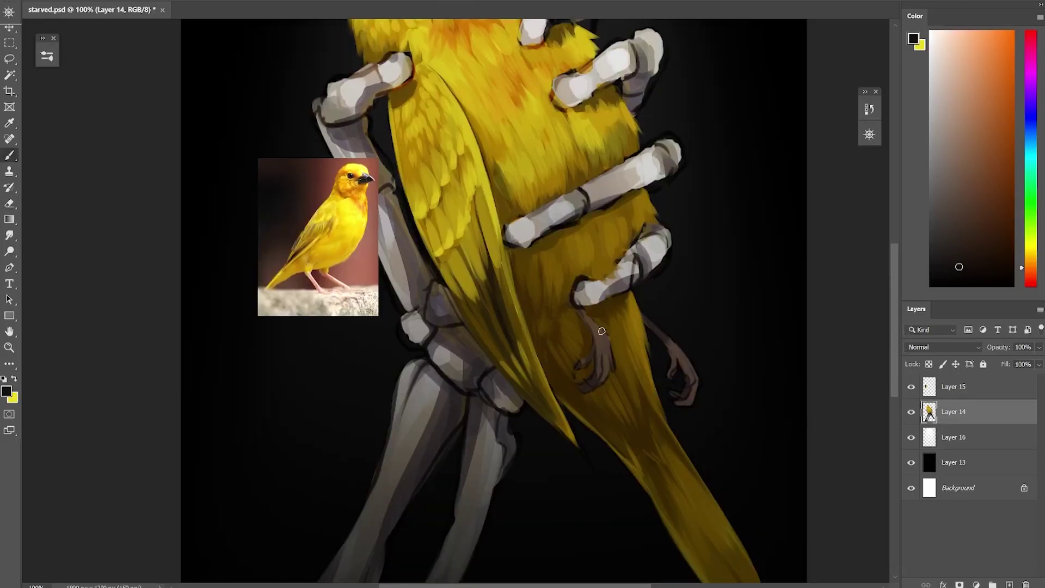
alt+click(585, 389)
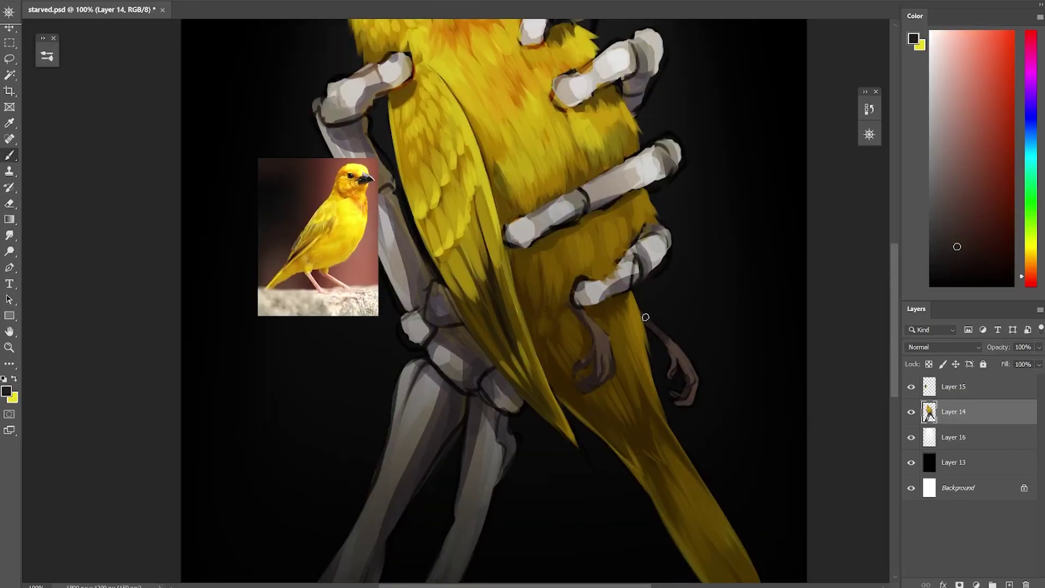
alt+click(695, 380)
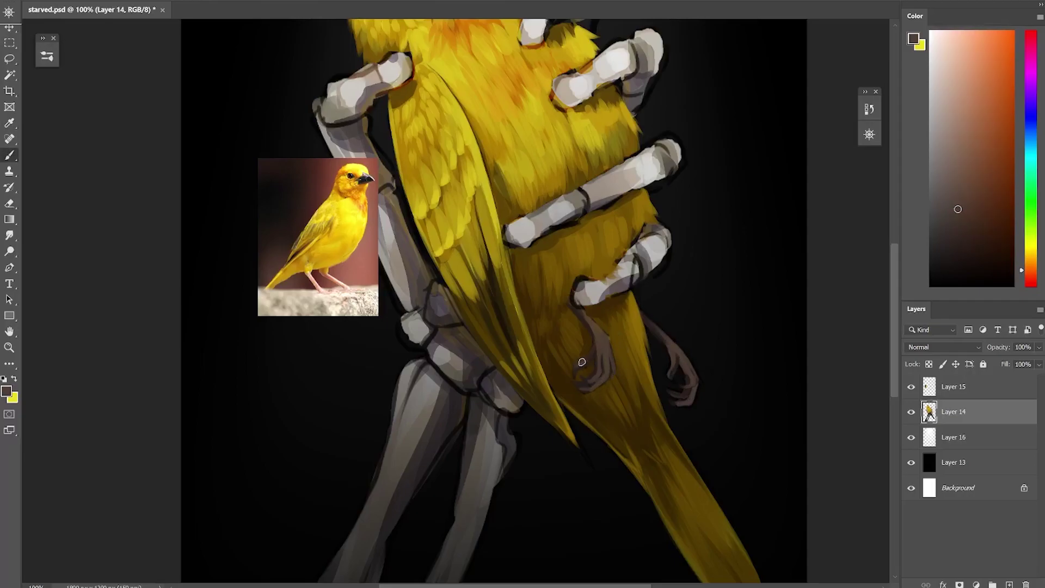
alt+click(601, 339)
Step: Sample light bone grey and dark talon brown around the claw
scroll(688, 381, up, 3)
alt+click(679, 435)
scroll(678, 440, down, 1)
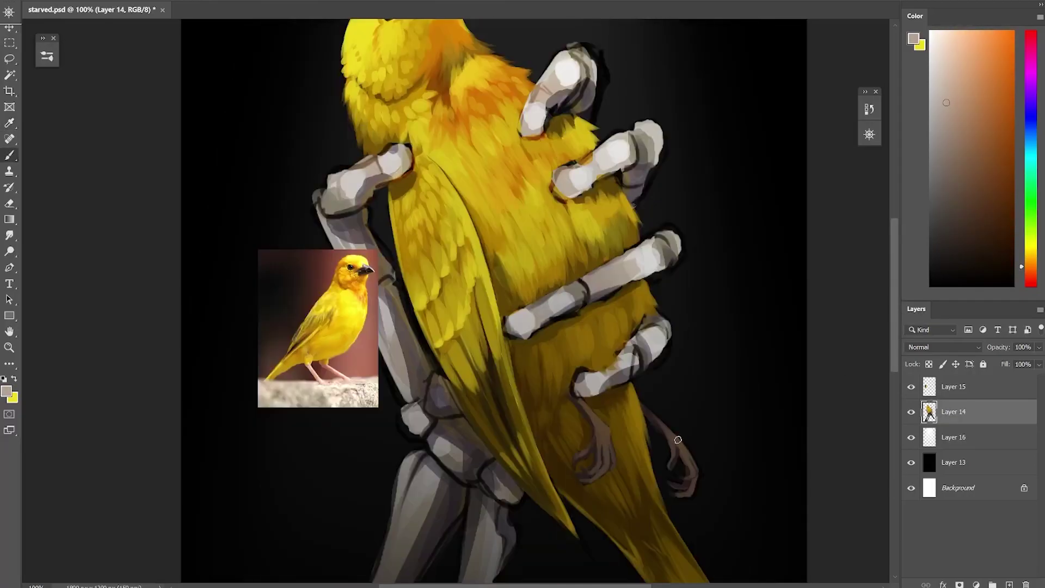
scroll(707, 385, down, 2)
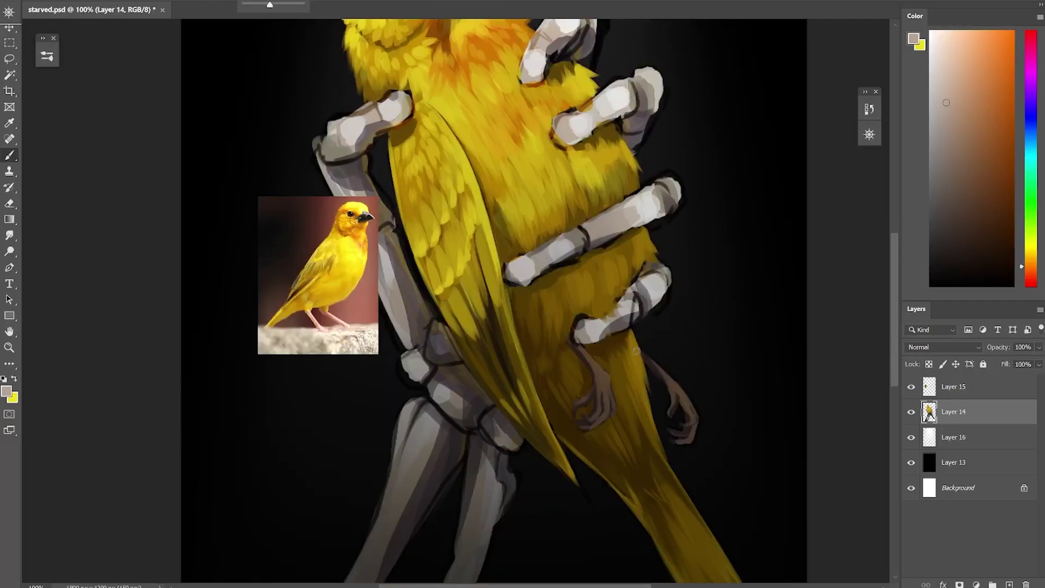
alt+click(606, 373)
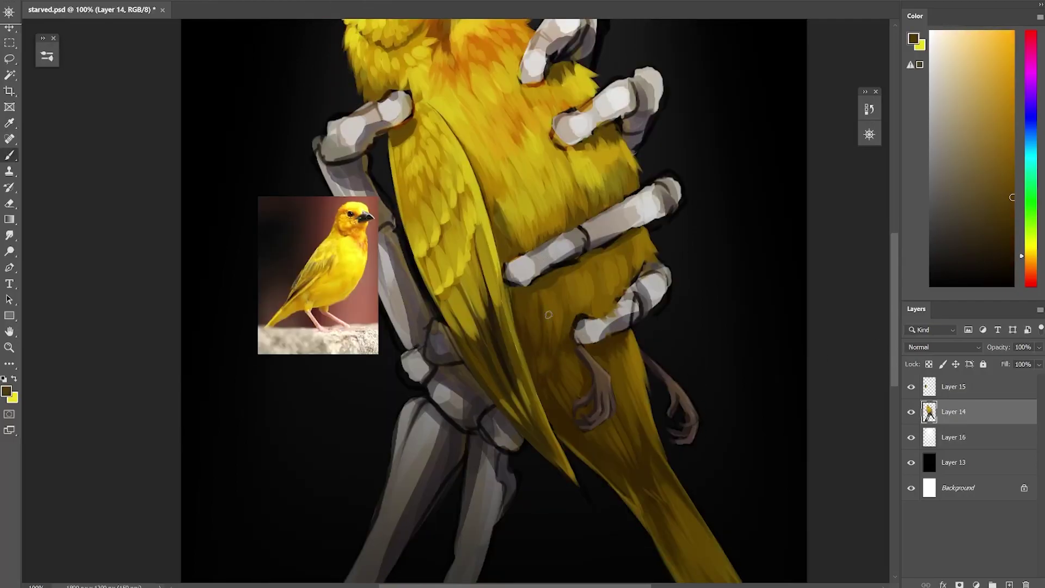
scroll(568, 340, up, 5)
Step: Sample bone greys and paint brighter highlights and a darker right edge on the upper finger bone
alt+click(567, 181)
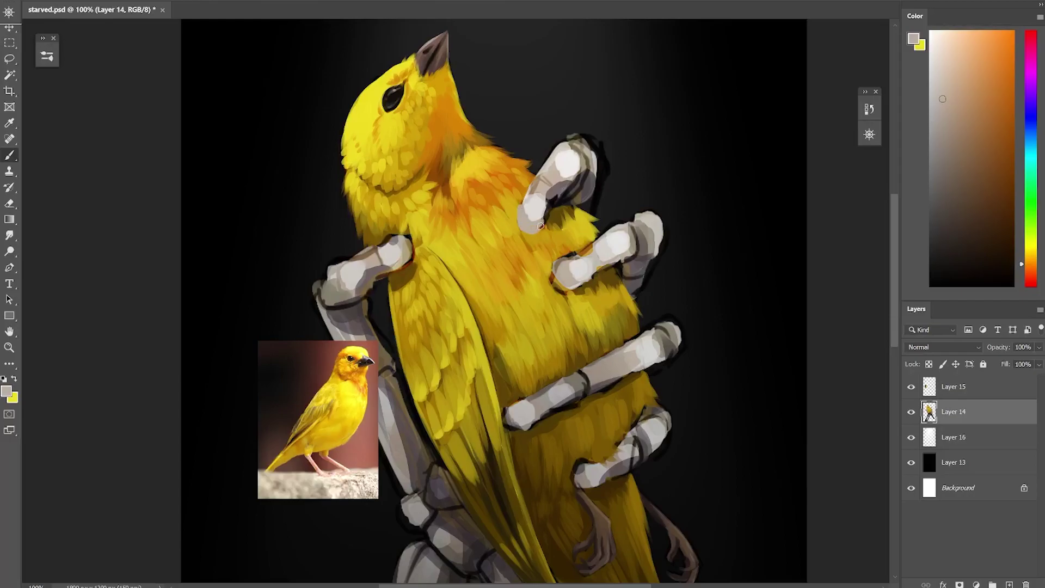
alt+click(569, 187)
alt+click(544, 187)
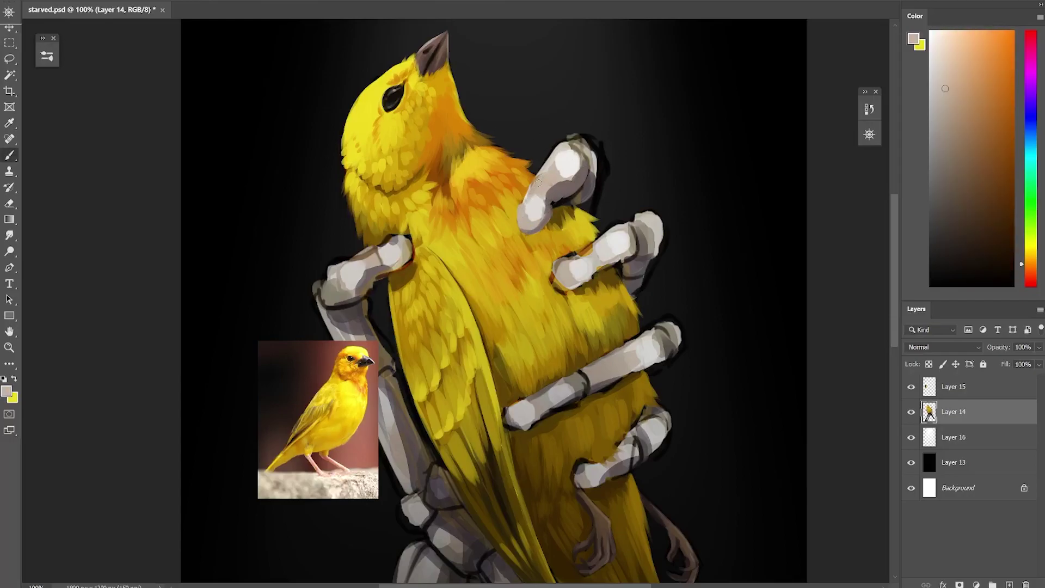
alt+click(577, 154)
alt+click(561, 140)
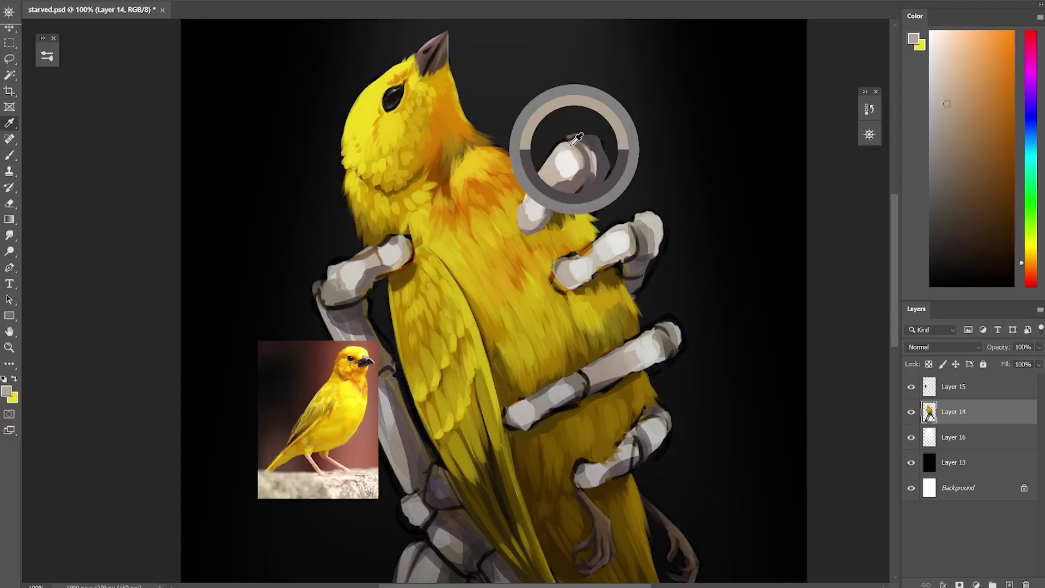
mouse_move(560, 180)
mouse_down()
mouse_move(572, 136)
mouse_move(592, 135)
mouse_move(565, 140)
mouse_move(576, 144)
mouse_move(525, 220)
mouse_move(538, 184)
mouse_move(529, 197)
mouse_move(578, 193)
mouse_move(602, 155)
mouse_up()
alt+click(577, 141)
alt+click(608, 170)
alt+click(578, 194)
Step: Paint short black strokes along the upper finger bone
alt+click(542, 163)
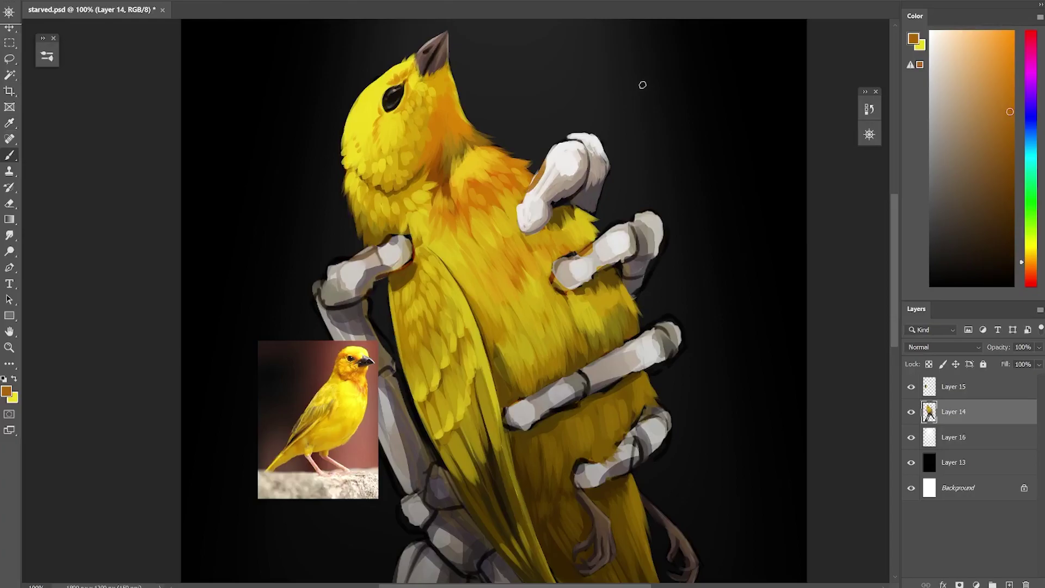
alt+click(560, 119)
drag(564, 196, 581, 173)
alt+click(550, 193)
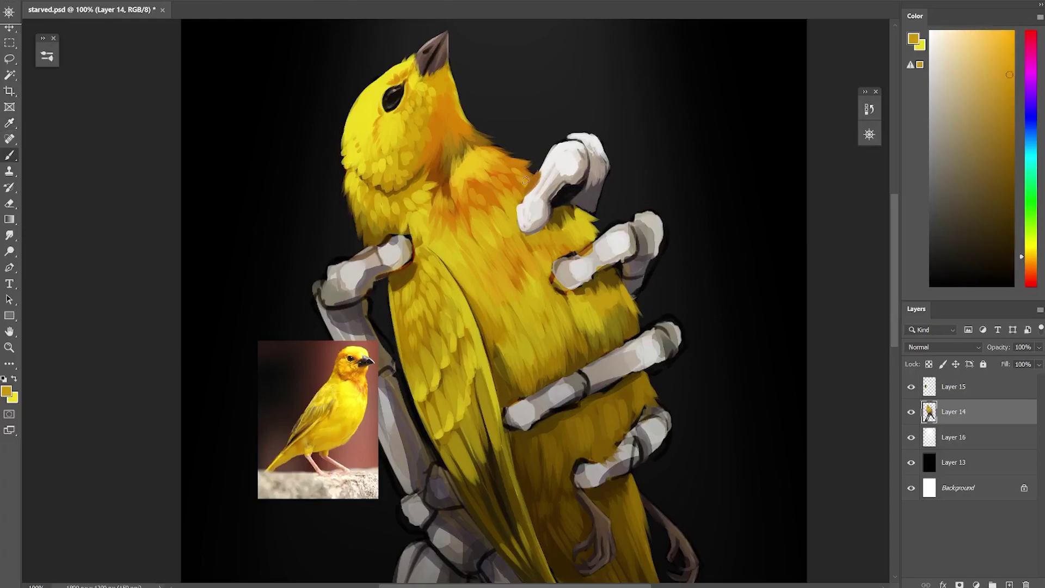
alt+click(561, 188)
alt+click(539, 201)
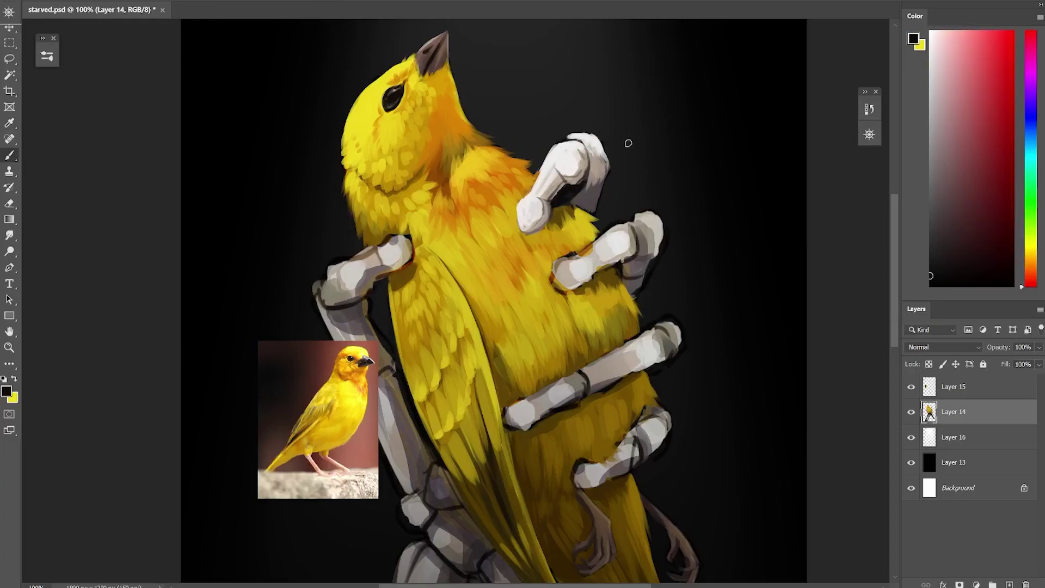
drag(561, 200, 549, 175)
Step: Sample near-black, dark brown, black and near-white tones for the bone's outline and shadows
alt+click(578, 181)
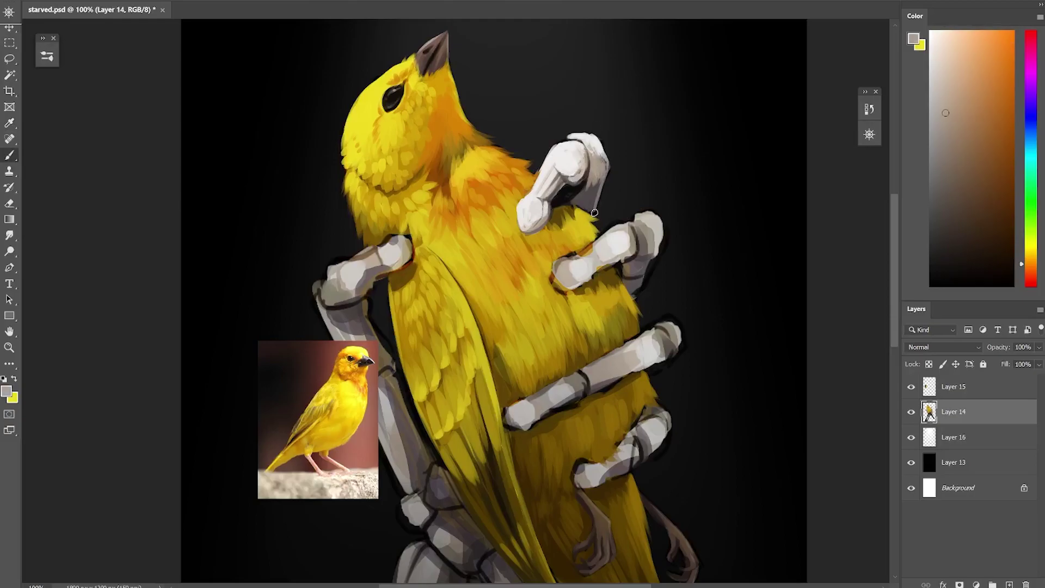
alt+click(583, 164)
alt+click(651, 147)
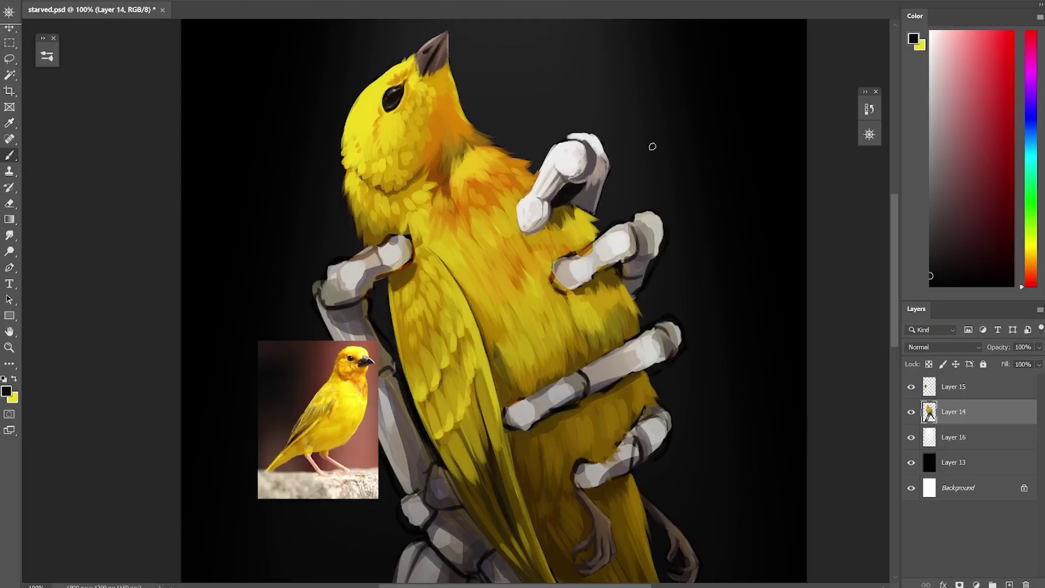
alt+click(573, 192)
alt+click(626, 145)
alt+click(586, 150)
alt+click(599, 134)
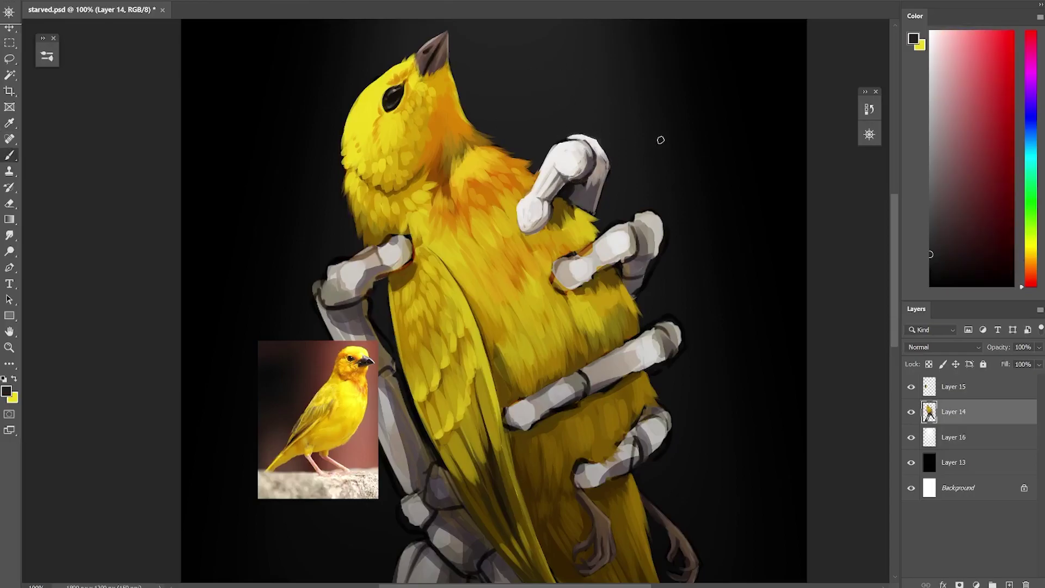
alt+click(538, 199)
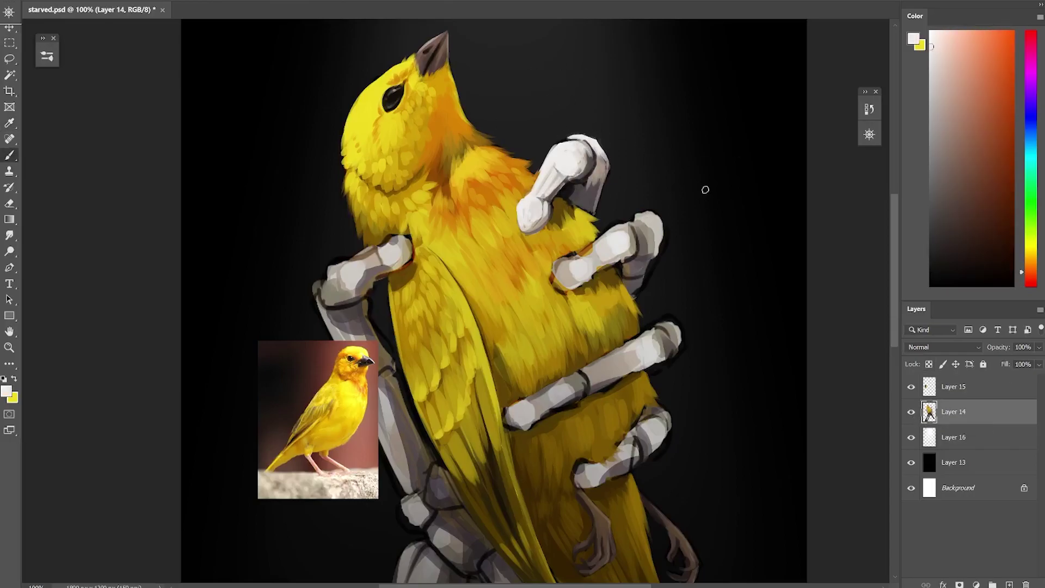
Step: Hide the reference photo layer and add a new empty layer
scroll(705, 190, down, 3)
click(910, 386)
key(ctrl+shift+alt+n)
Step: Sample beige, background black, light grey-beige and brown tones from the forearm bones
alt+click(409, 158)
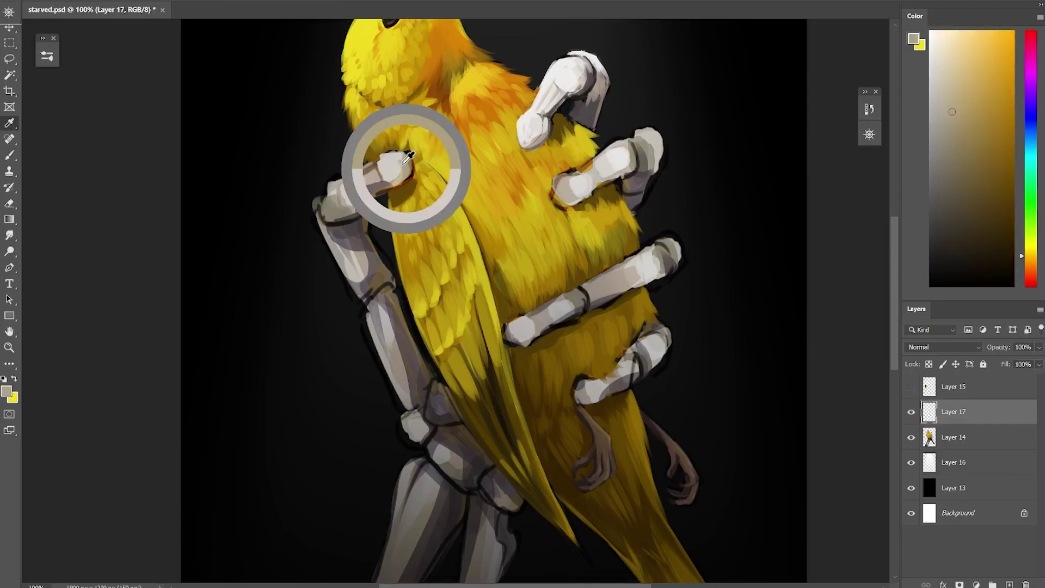
alt+click(350, 151)
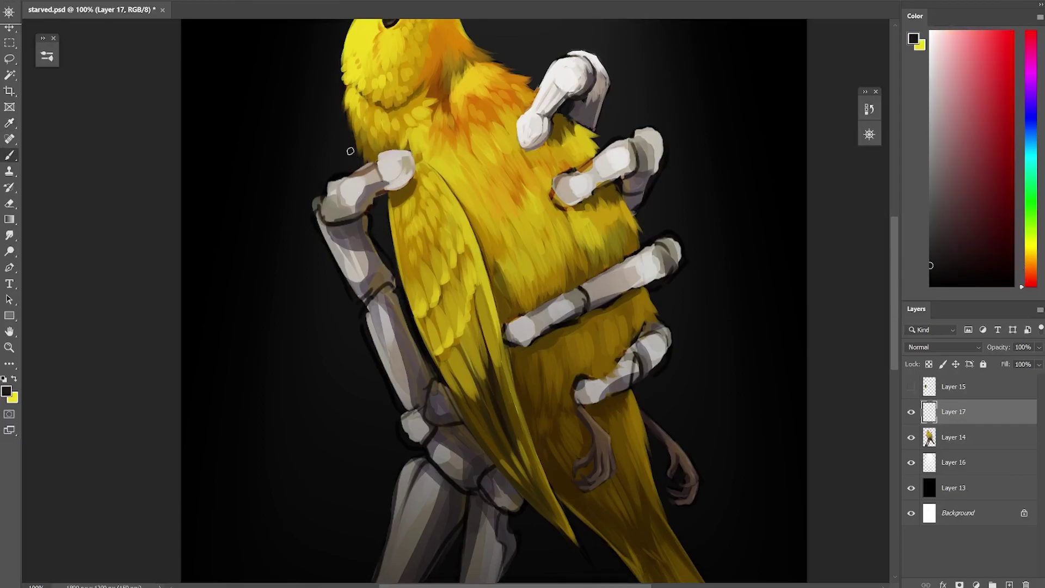
alt+click(381, 158)
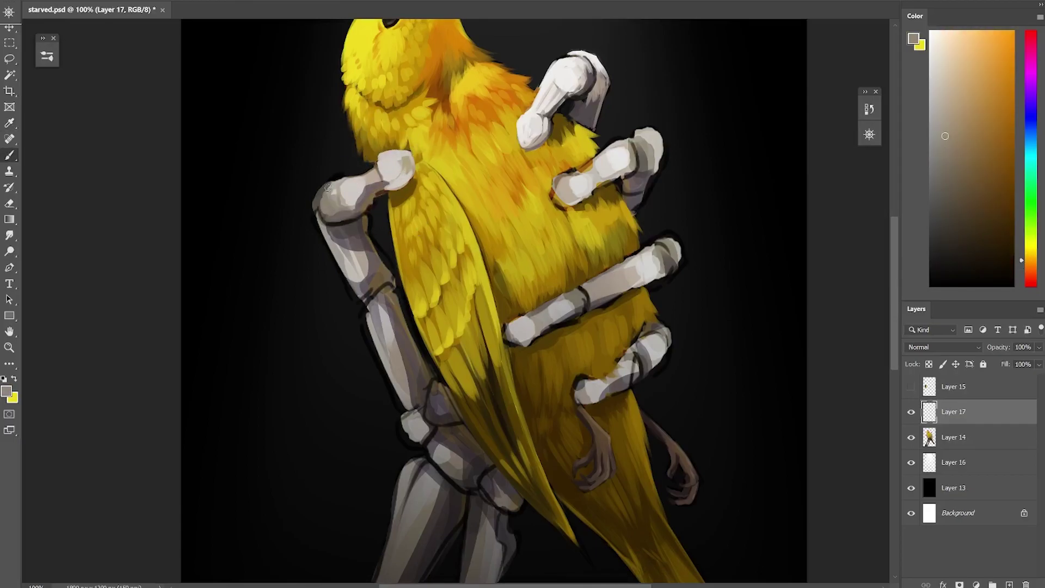
alt+click(351, 186)
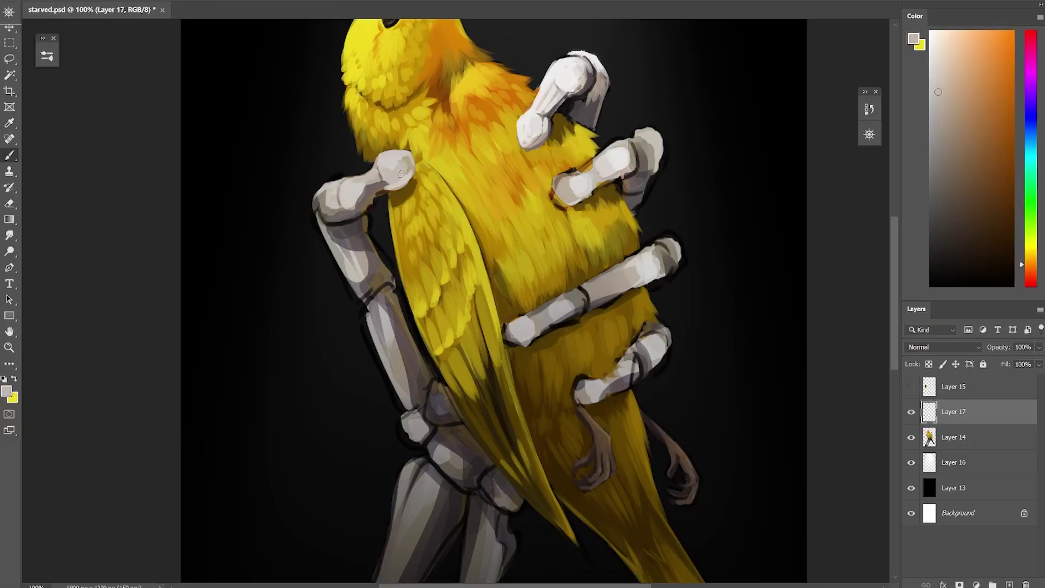
alt+click(371, 201)
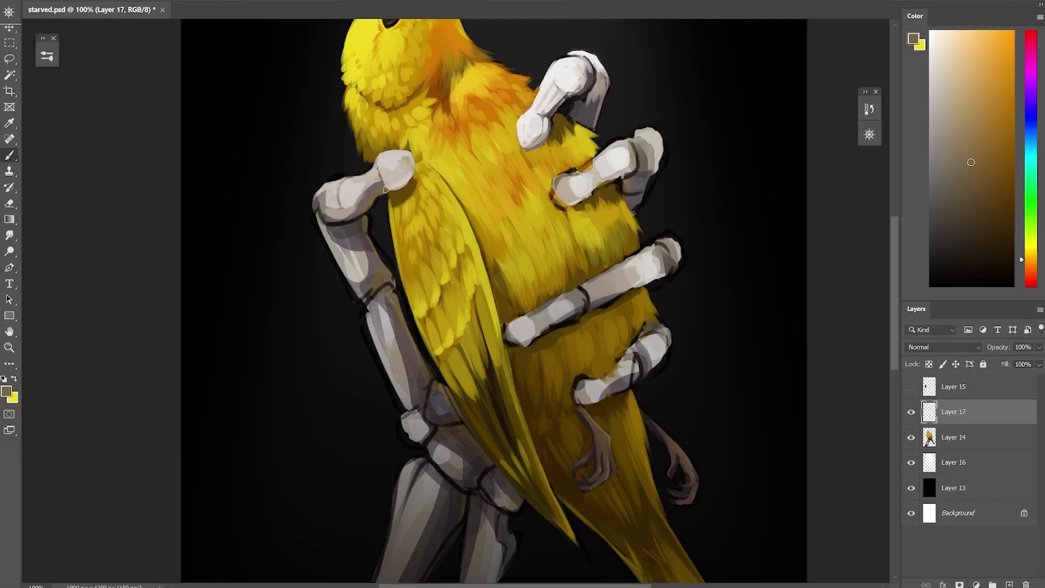
alt+click(376, 179)
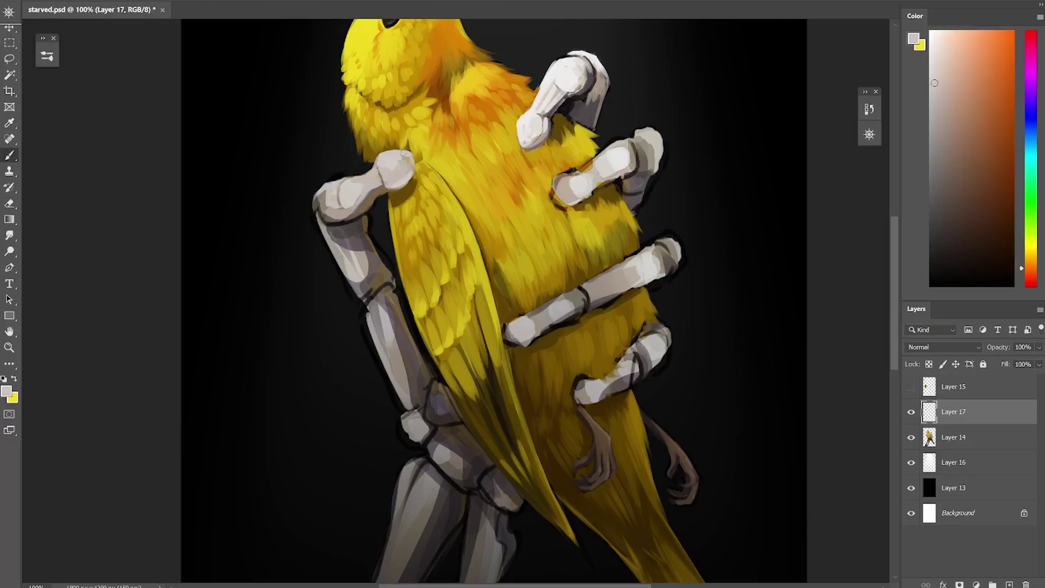
alt+click(324, 187)
Step: Sample the dark brown bone edges, dark grey shadow and near-black background beside the bones
scroll(802, 178, down, 1)
alt+click(348, 185)
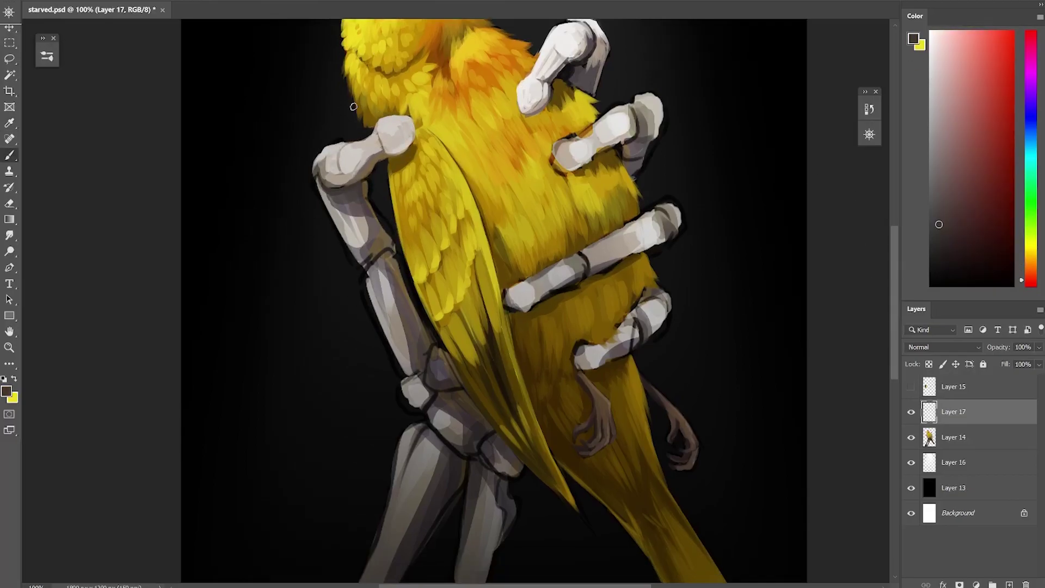
alt+click(366, 186)
alt+click(371, 222)
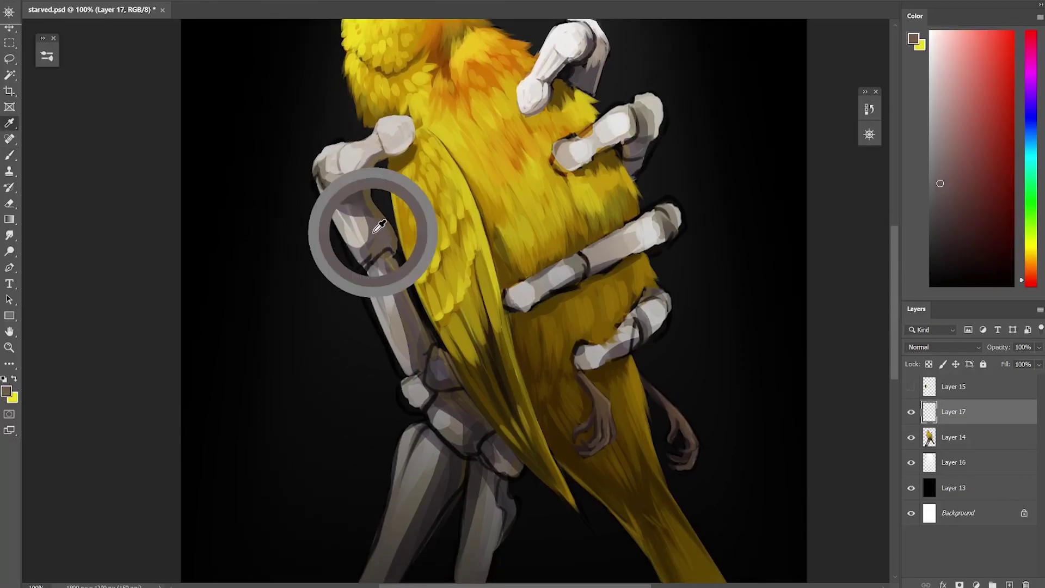
alt+click(319, 190)
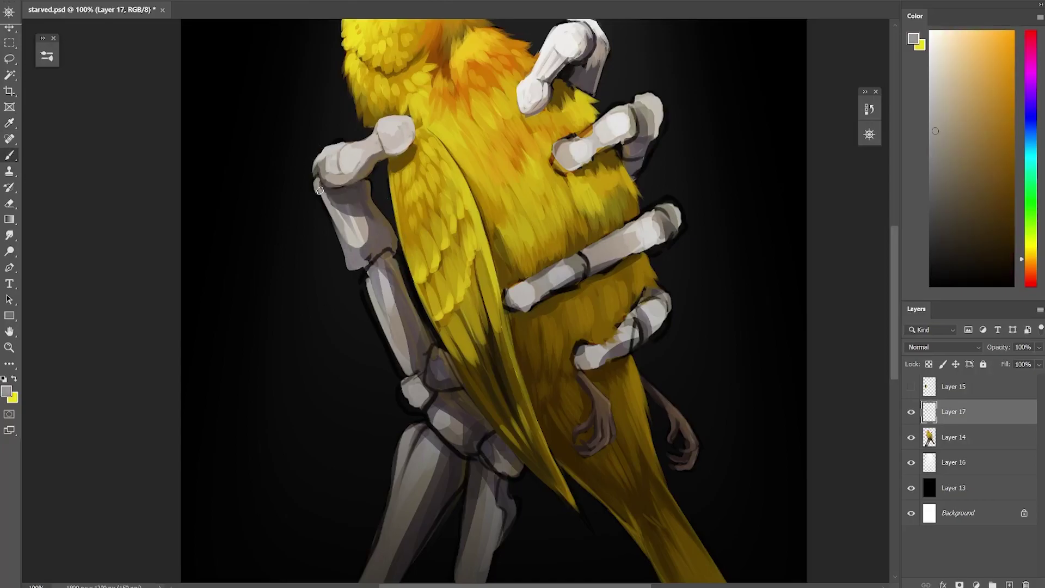
alt+click(376, 196)
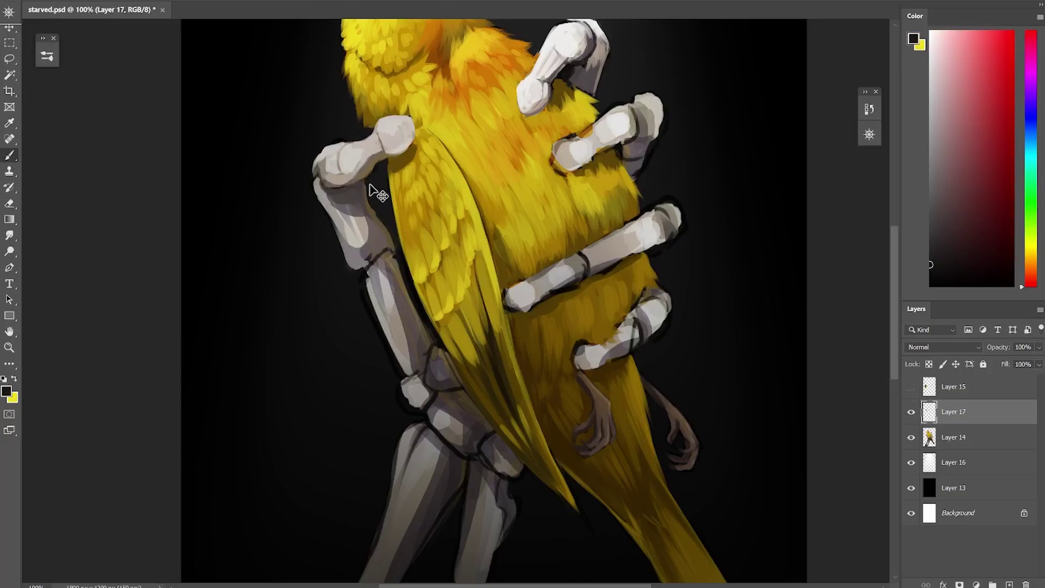
Step: Resample light bone grey and dark shadow colours around the forearm bones for shading
alt+click(362, 218)
alt+click(354, 228)
alt+click(345, 238)
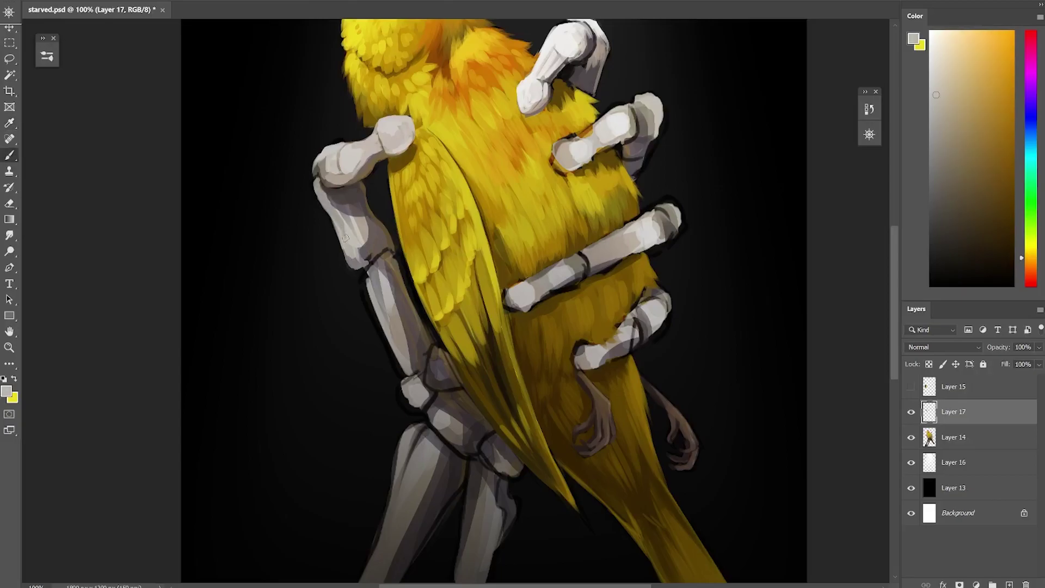
alt+click(366, 248)
alt+click(343, 218)
alt+click(307, 143)
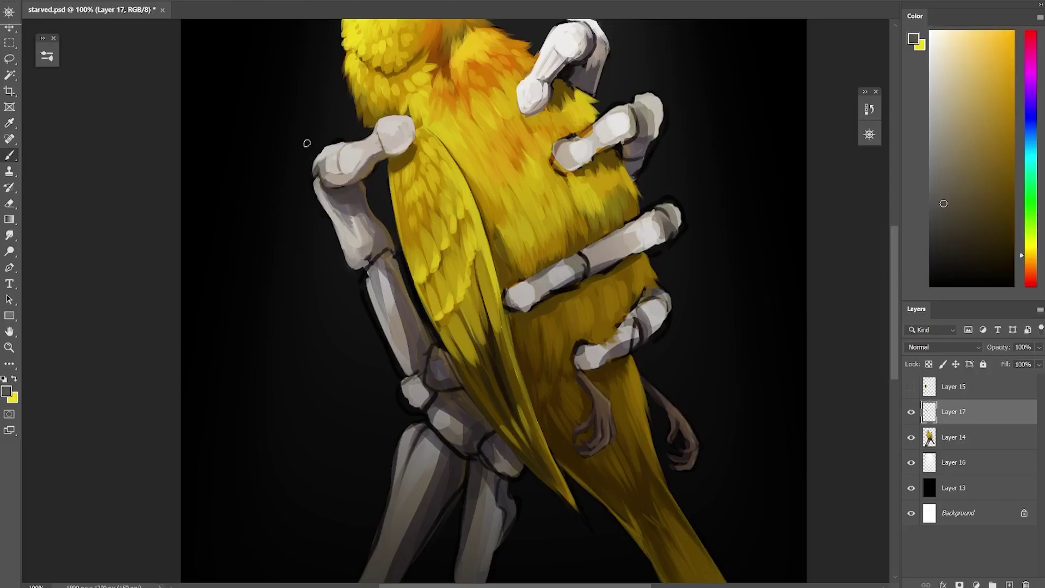
scroll(897, 227, down, 2)
Step: Shade along the lower hand bones with a brown-grey and light greys sampled from the bone
alt+click(419, 281)
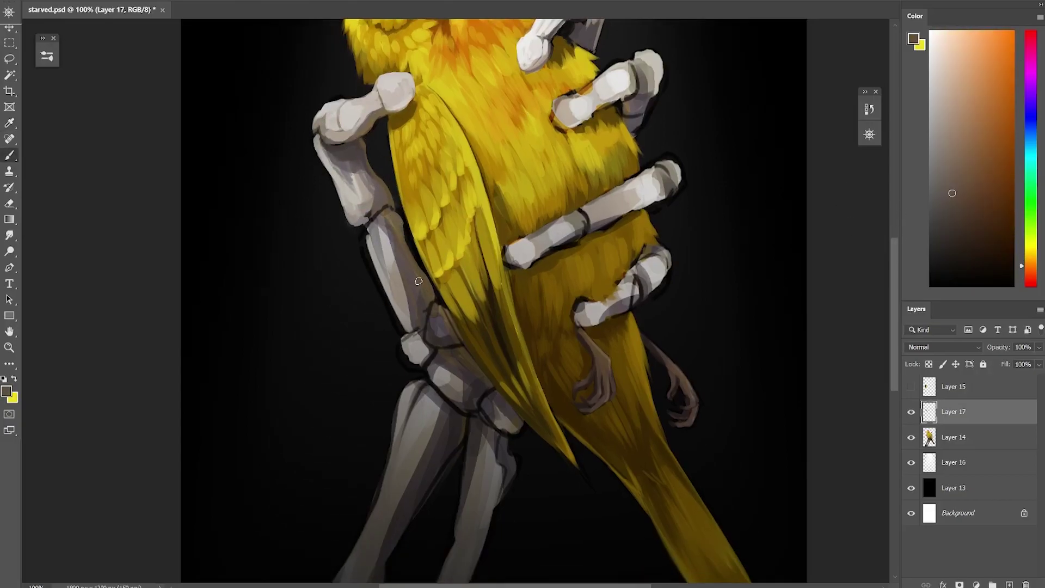
alt+click(401, 242)
alt+click(382, 219)
alt+click(368, 215)
alt+click(351, 178)
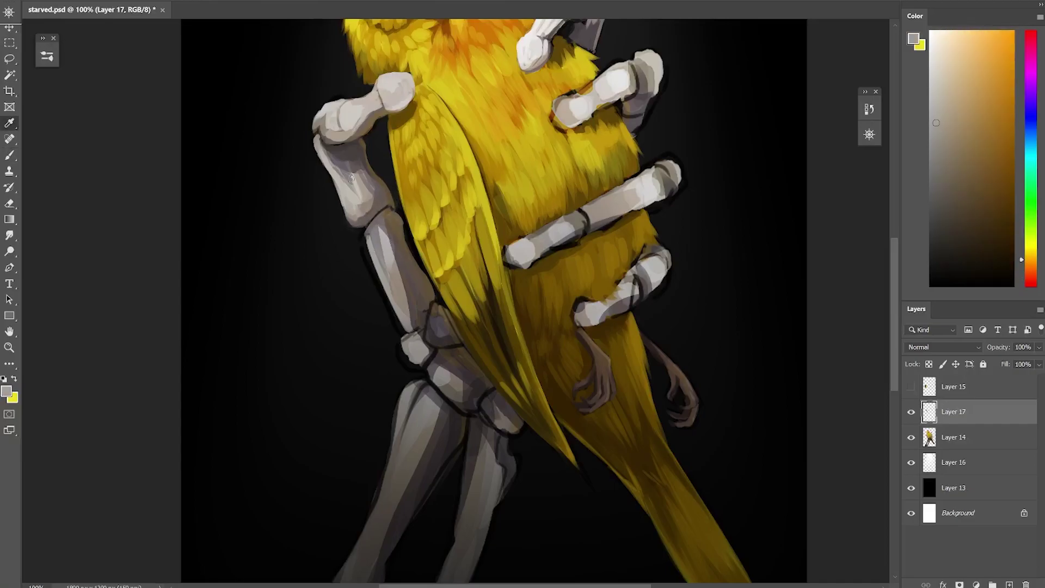
Step: Paint dark brown shadows and light grey highlights on the lower hand bones
alt+click(368, 271)
alt+click(381, 234)
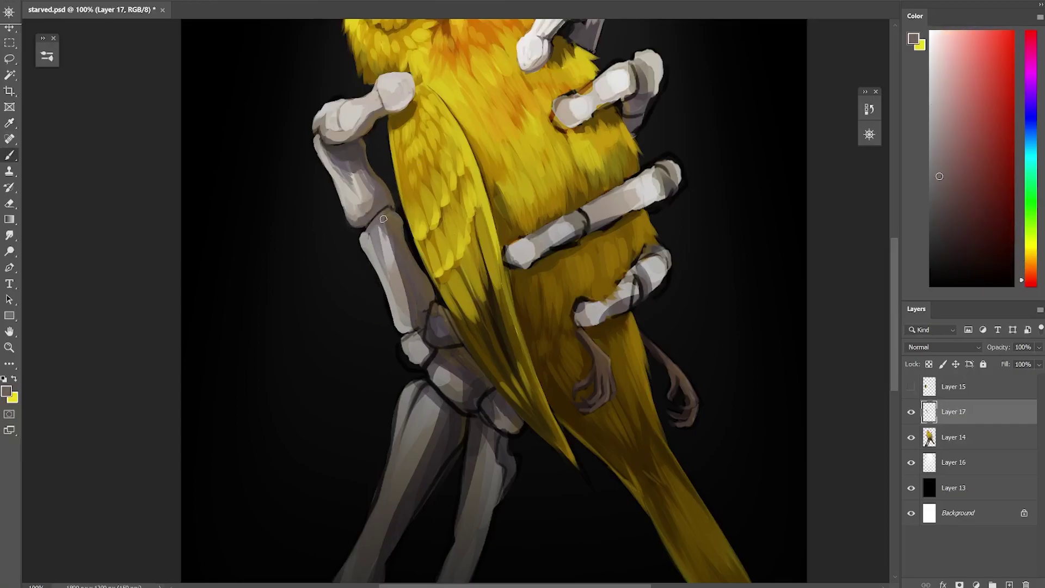
alt+click(389, 213)
alt+click(411, 293)
alt+click(471, 317)
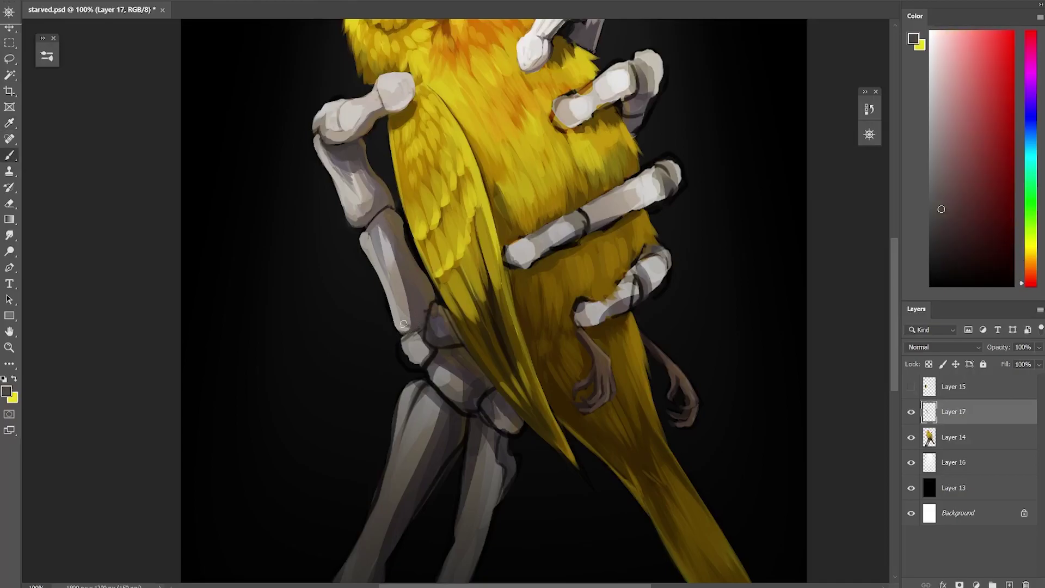
alt+click(394, 250)
scroll(576, 170, down, 2)
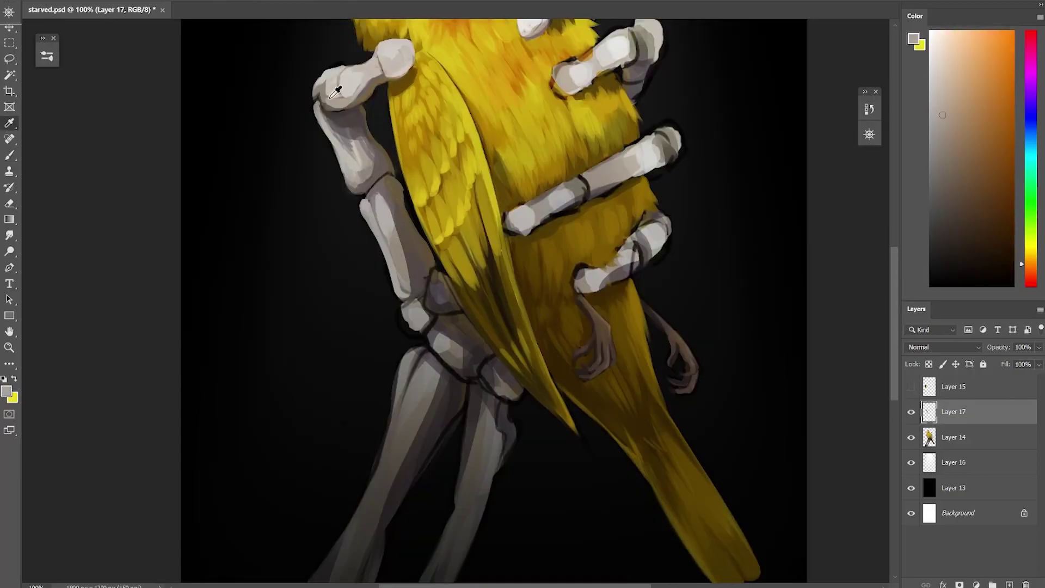
Step: Deepen the wrist bone shadows with darker bone shades, dark purple-grey and red-grey
alt+click(352, 157)
alt+click(405, 251)
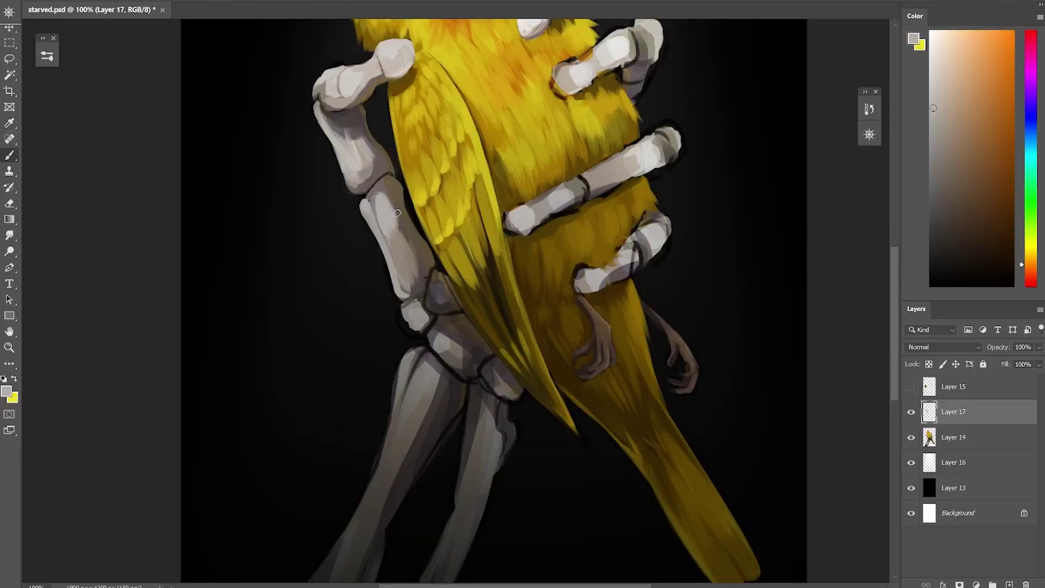
scroll(398, 213, down, 2)
alt+click(451, 236)
alt+click(444, 232)
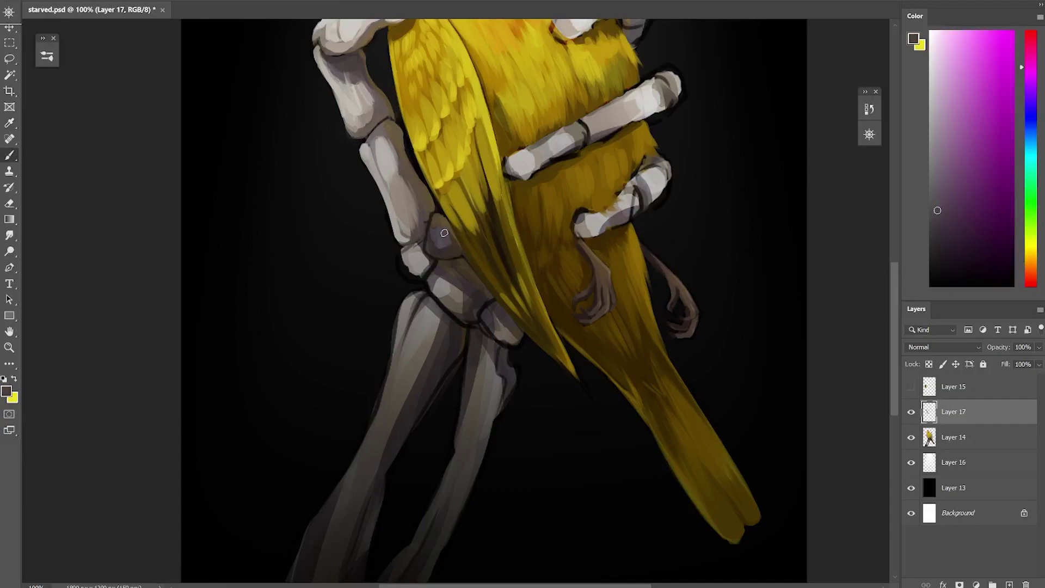
alt+click(432, 255)
Step: Blend the wrist bone shading with re-sampled shadow tones and light grey highlights
alt+click(436, 240)
alt+click(441, 256)
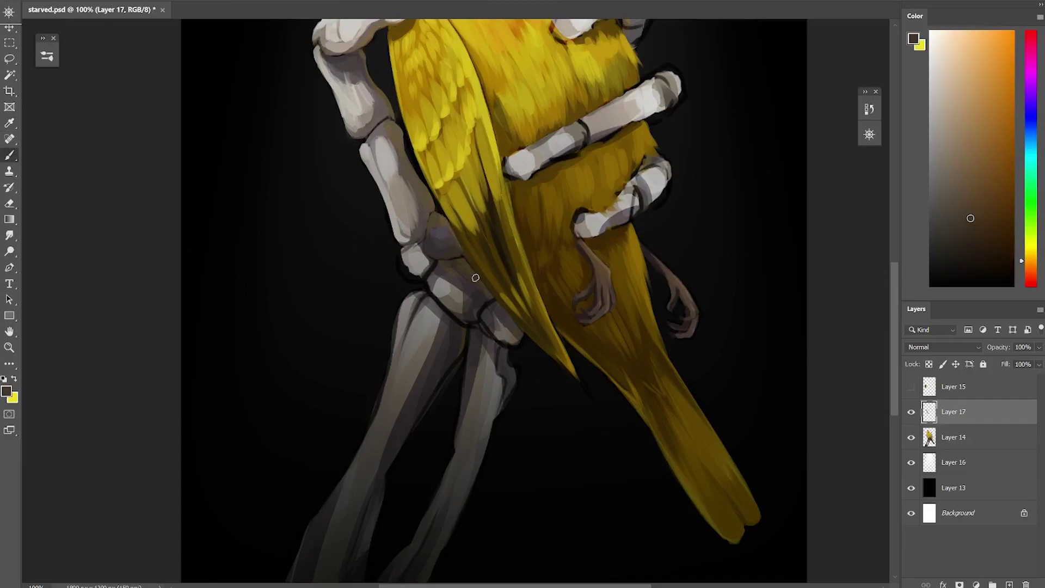
alt+click(433, 251)
alt+click(415, 230)
alt+click(463, 288)
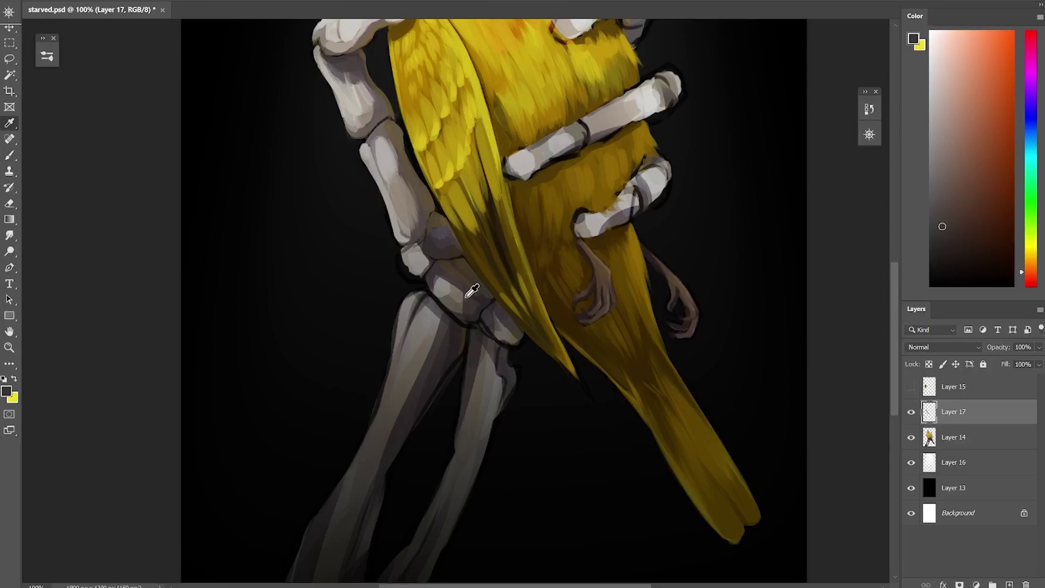
alt+click(451, 280)
alt+click(435, 276)
Step: Add near-black shadows to the carpal bones and smooth them with light bone tones
alt+click(438, 288)
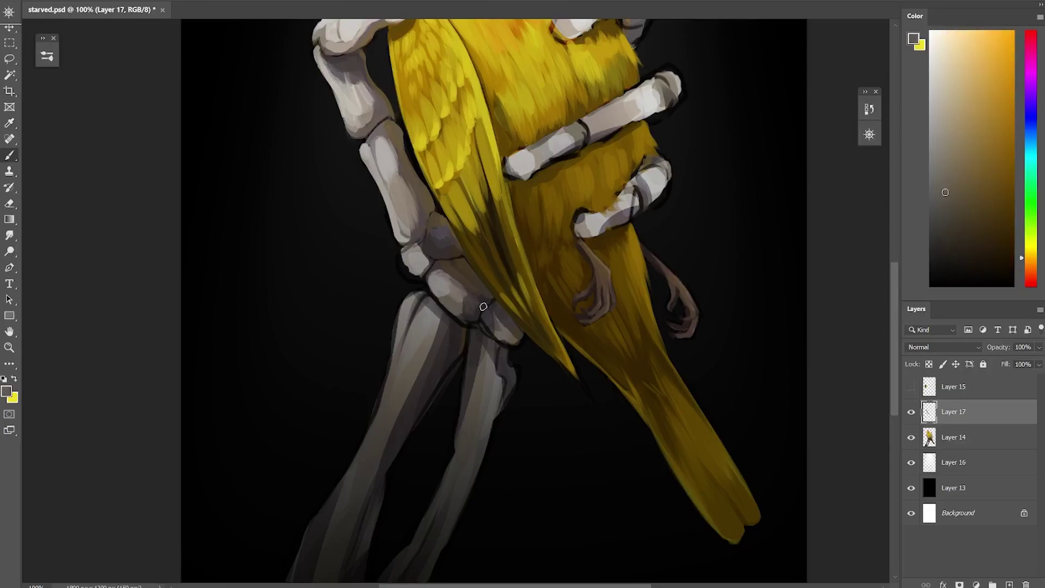
alt+click(472, 322)
alt+click(484, 304)
alt+click(490, 303)
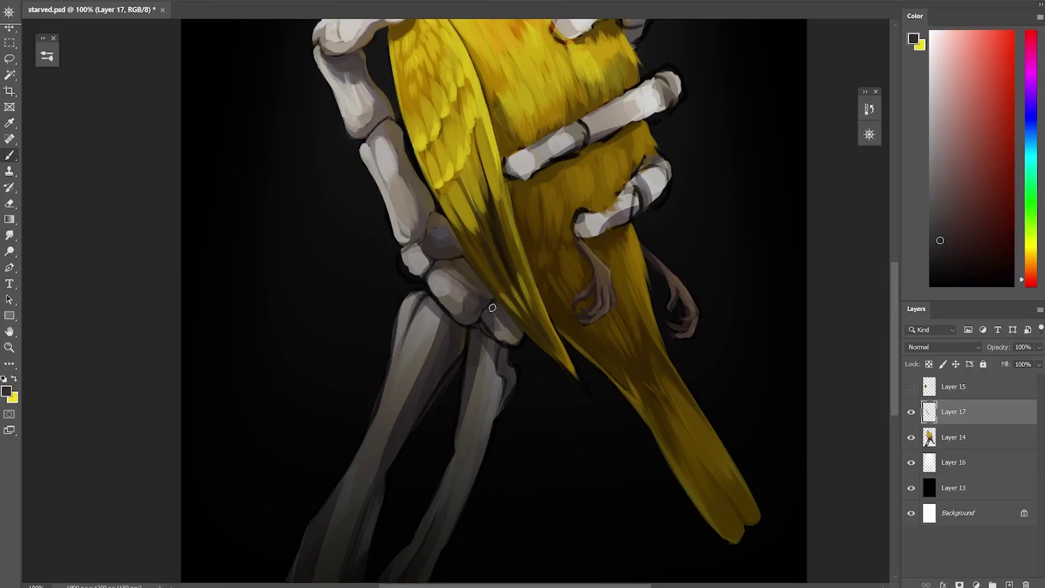
alt+click(497, 312)
alt+click(503, 326)
alt+click(516, 329)
alt+click(520, 328)
alt+click(510, 341)
alt+click(513, 333)
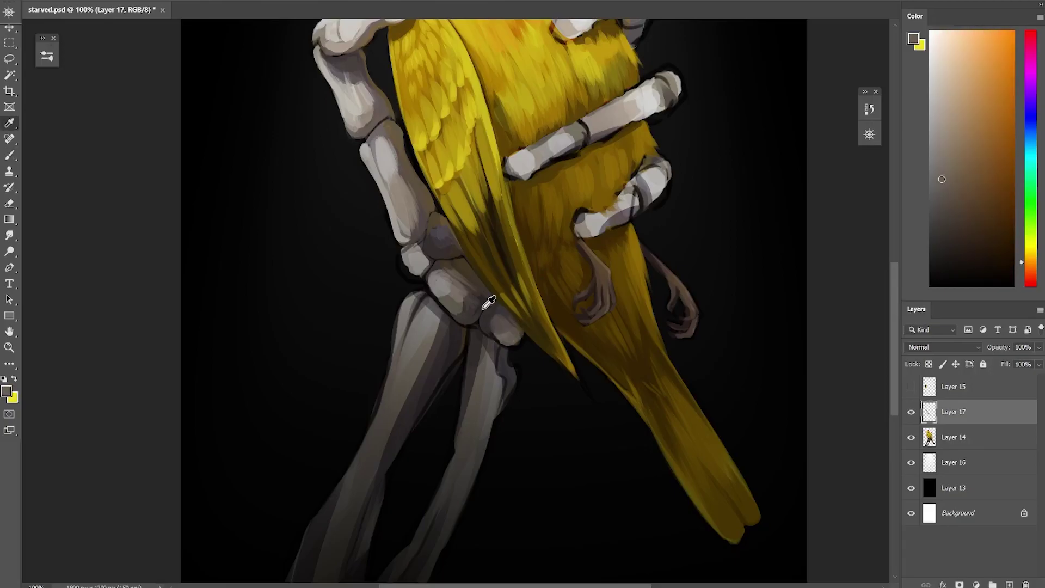
Step: Move down to the forearm bones and shade them with black and a lighter bone colour
scroll(897, 289, down, 3)
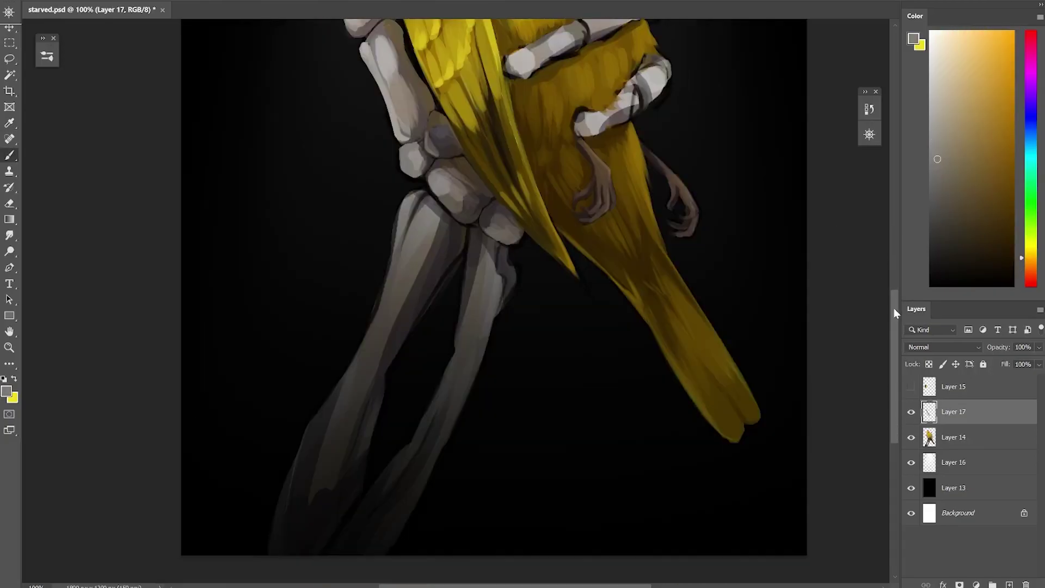
mouse_move(329, 452)
mouse_down()
mouse_move(390, 420)
mouse_move(343, 493)
mouse_up()
alt+click(390, 419)
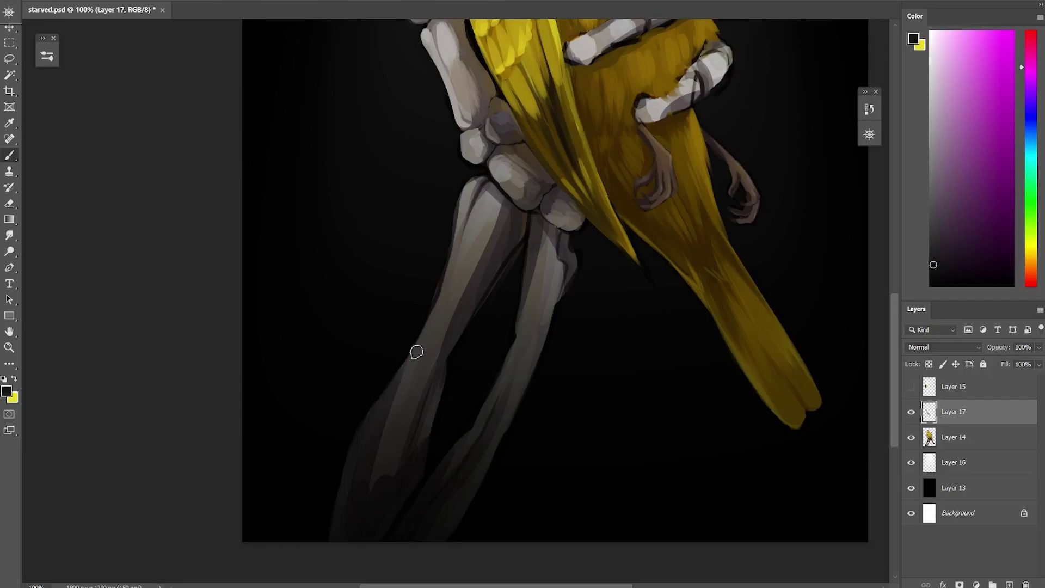
alt+click(473, 436)
Step: Hide the interface to view the painting alone, then restore it and check the brush presets
key(Tab)
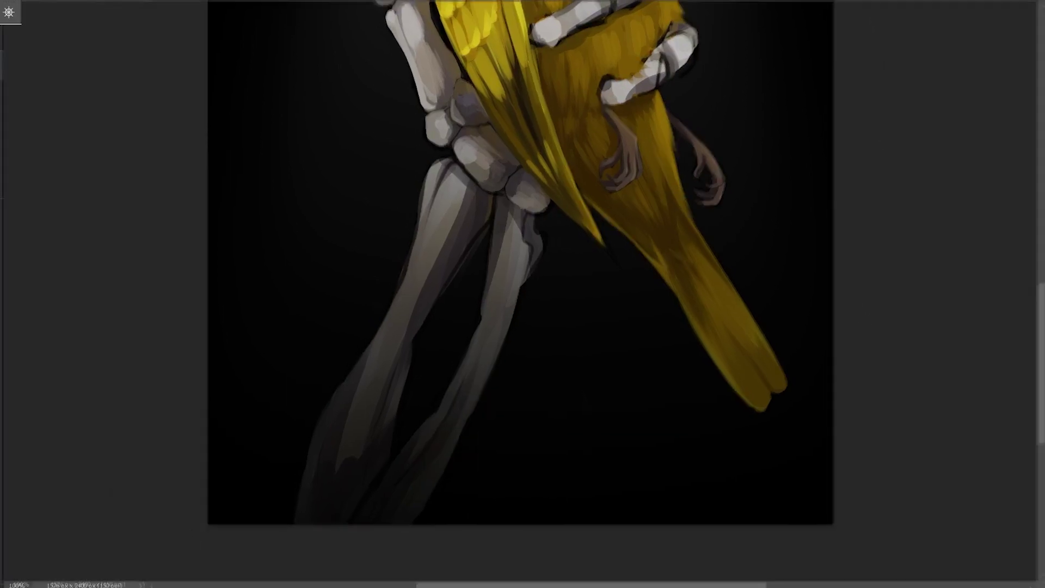
key(alt+w)
key(Escape)
key(Caps_Lock)
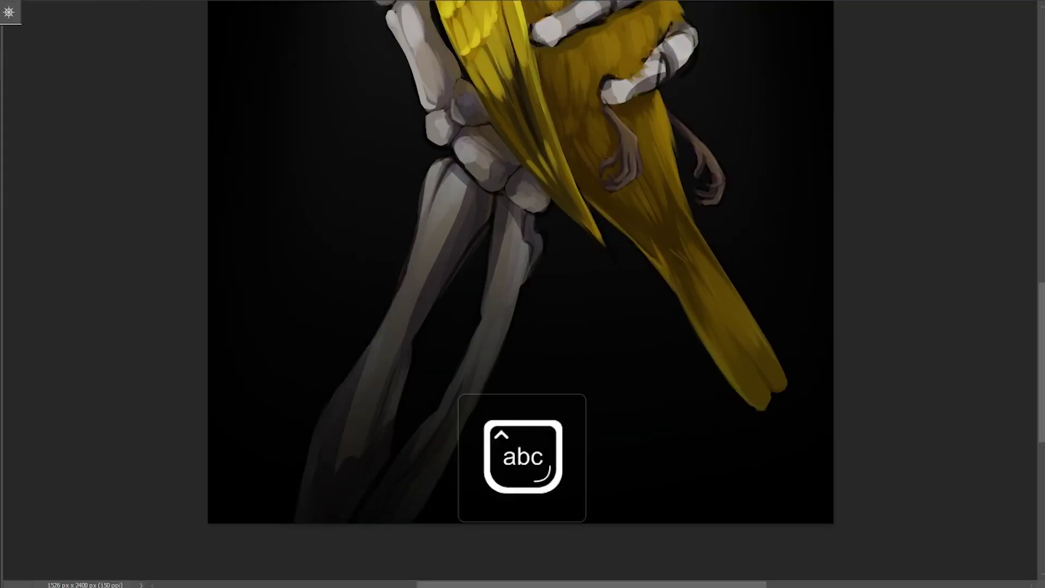
key(Tab)
right_click(87, 31)
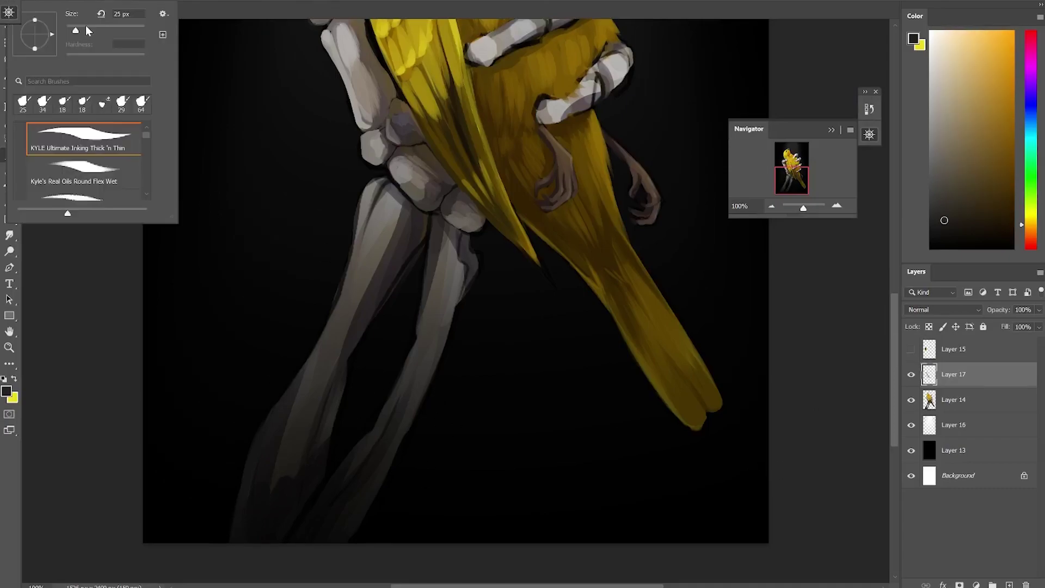
key(Escape)
Step: Shade the forearm bones with dark, warm grey and yellow-grey tones plus background black
alt+click(283, 483)
alt+click(318, 479)
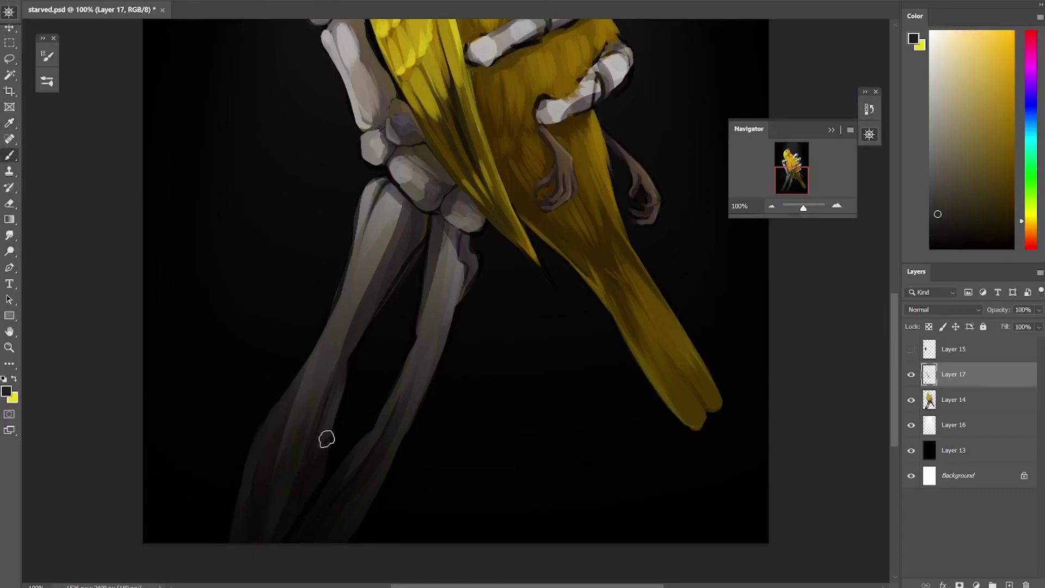
alt+click(348, 354)
alt+click(414, 392)
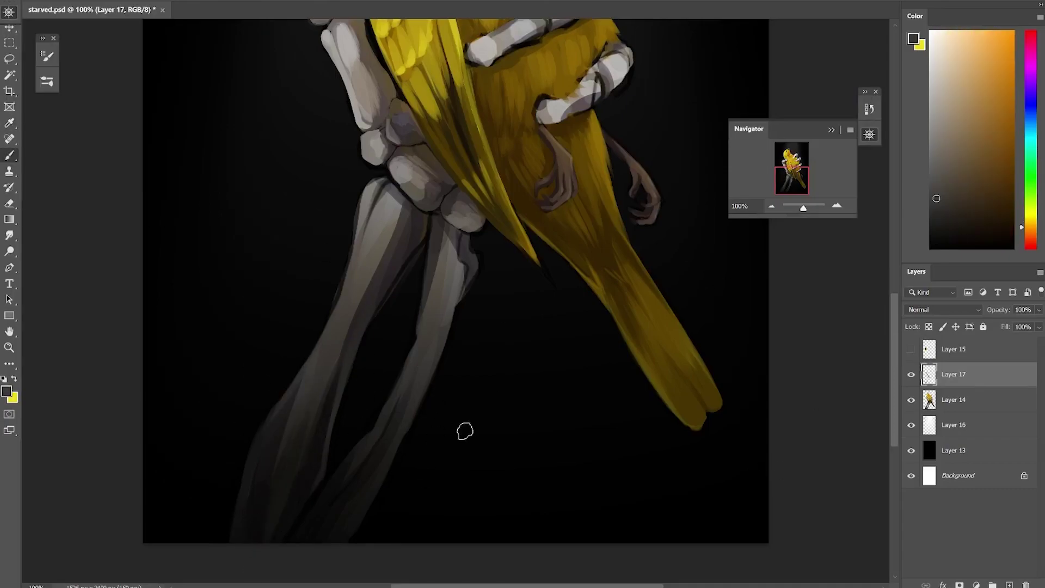
alt+click(361, 237)
alt+click(366, 199)
alt+click(421, 239)
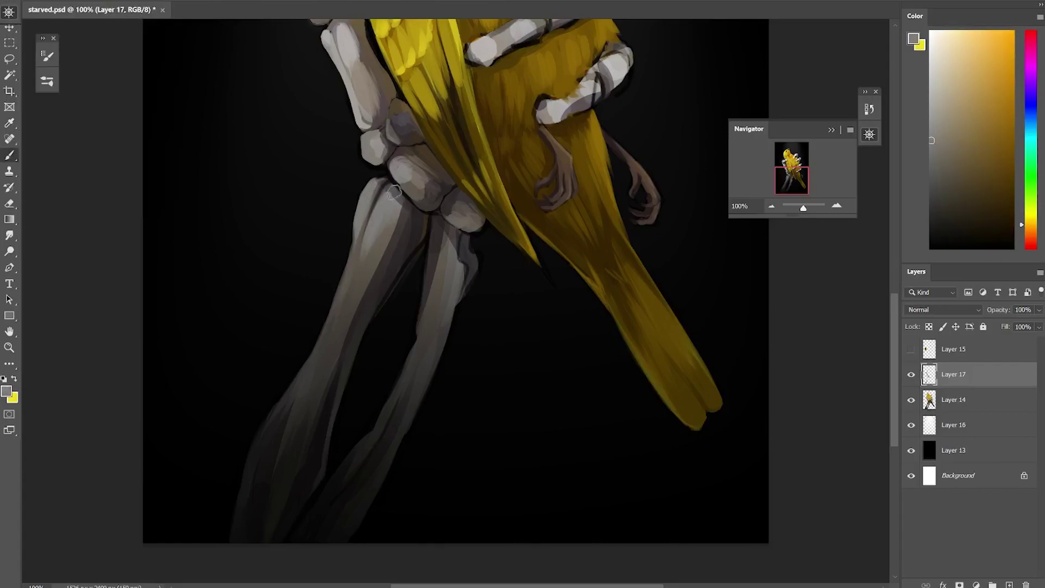
alt+click(254, 539)
Step: Rework the forearm bones with light grey, purple-grey, orange-brown and dark red tones
alt+click(411, 194)
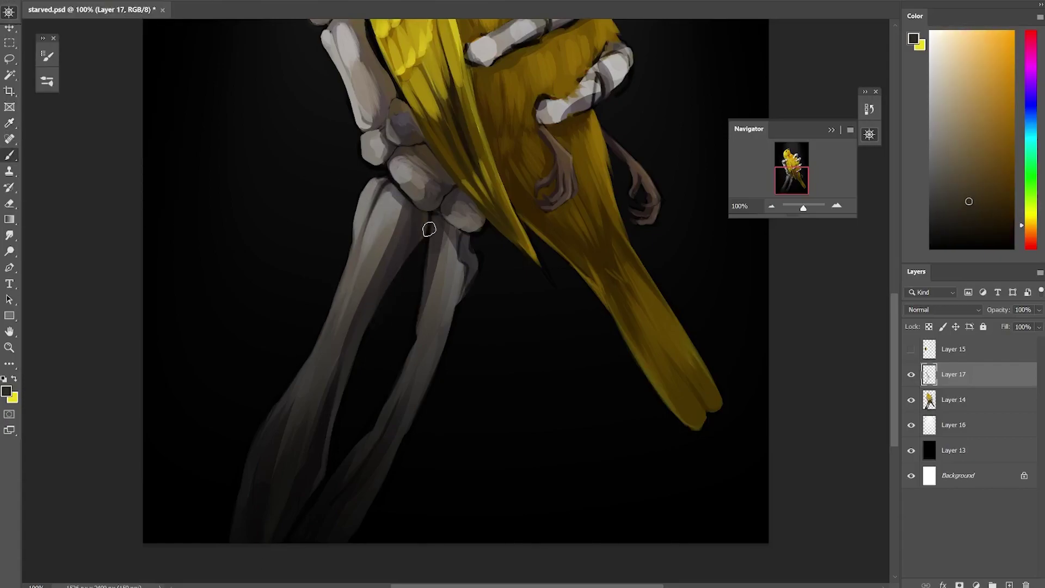
alt+click(430, 228)
alt+click(402, 234)
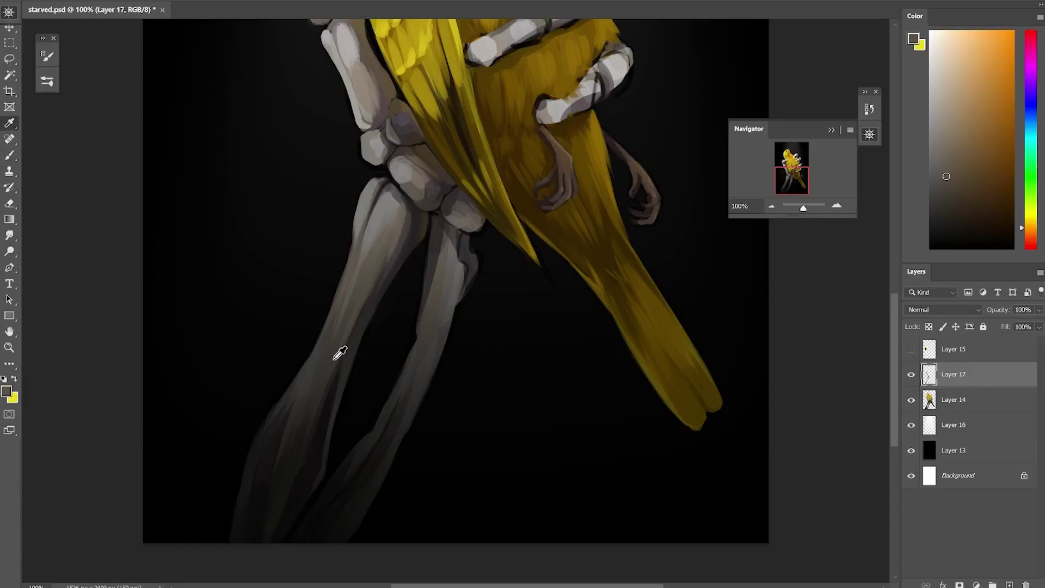
alt+click(405, 204)
alt+click(393, 190)
alt+click(378, 181)
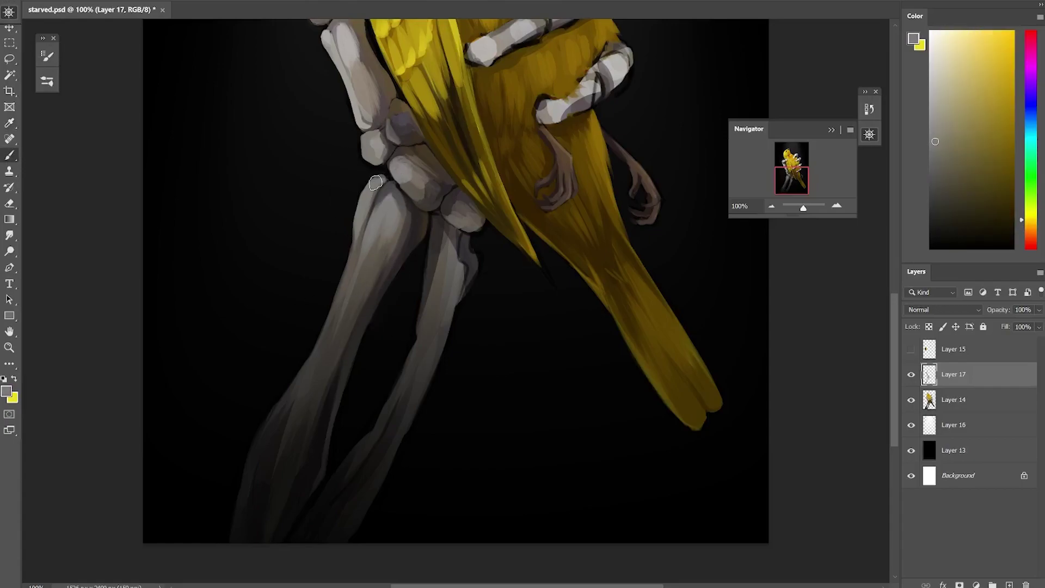
alt+click(382, 197)
alt+click(427, 218)
alt+click(389, 185)
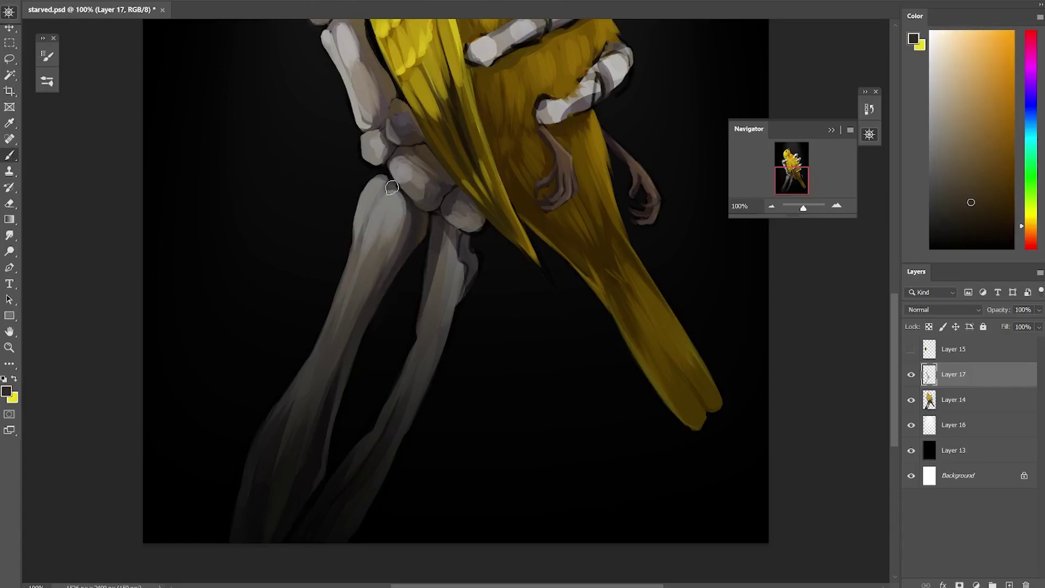
alt+click(411, 199)
Step: Fade the lower forearm bones using orange-brown, olive, pink, yellow and light orange tones
alt+click(362, 443)
alt+click(375, 422)
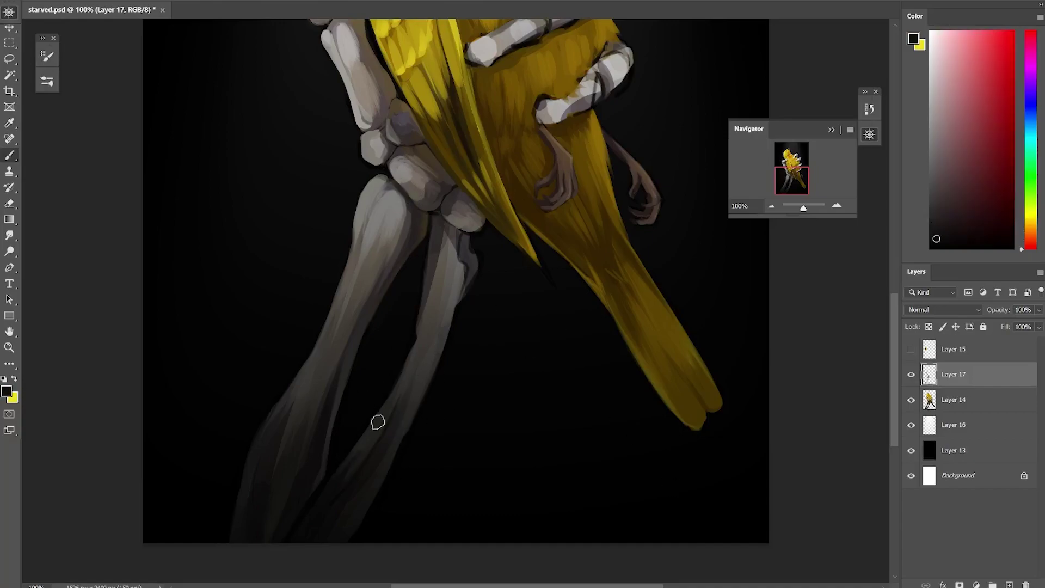
alt+click(390, 401)
alt+click(421, 360)
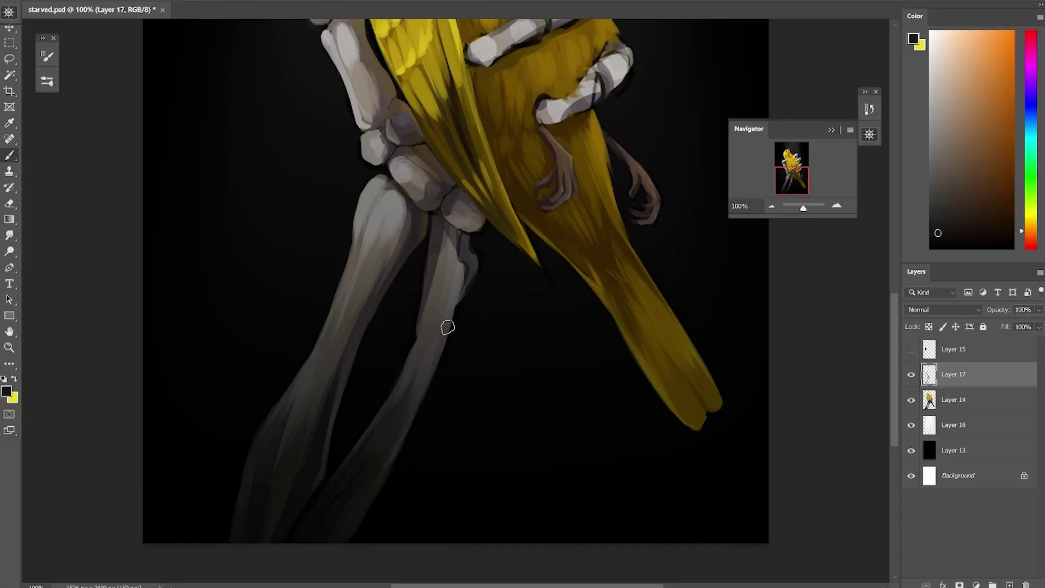
alt+click(442, 332)
alt+click(474, 261)
alt+click(460, 240)
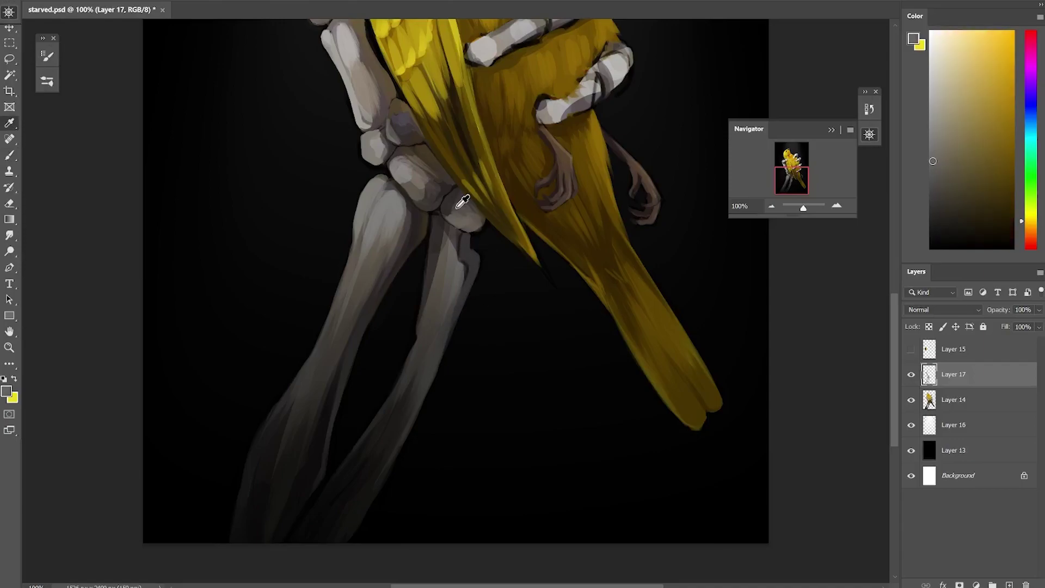
alt+click(408, 360)
alt+click(423, 296)
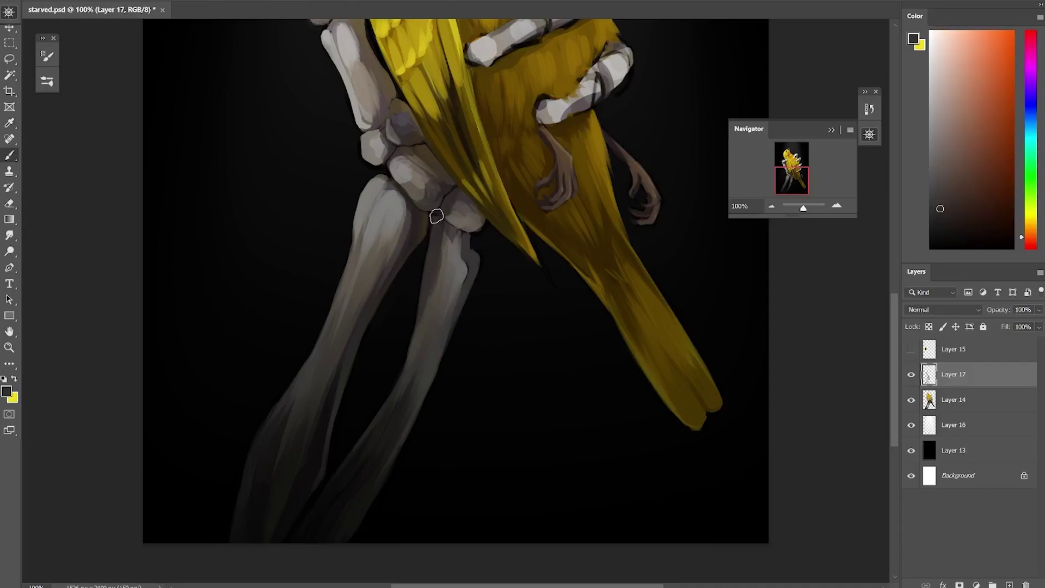
alt+click(466, 239)
alt+click(439, 272)
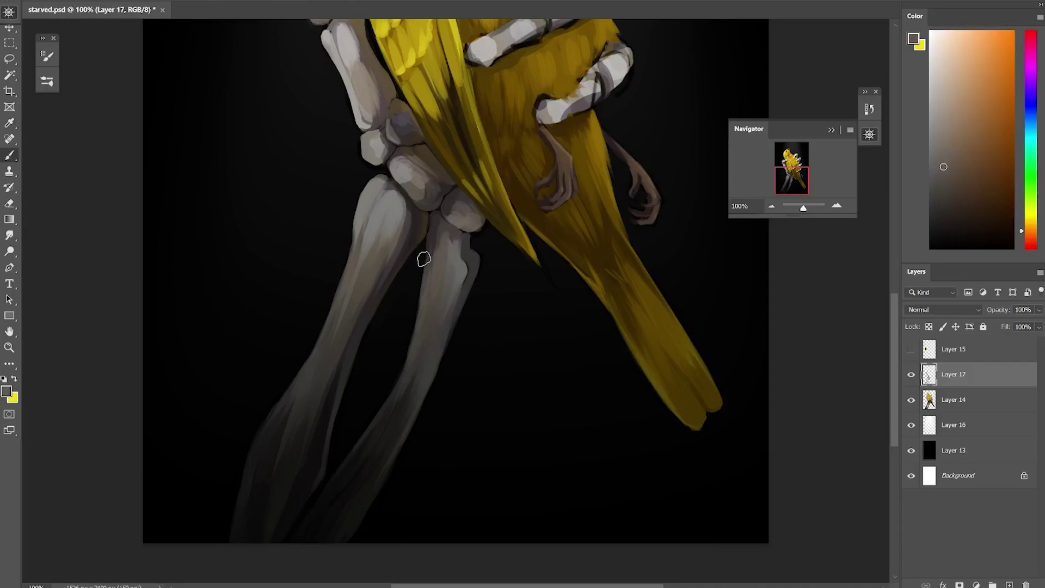
alt+click(472, 252)
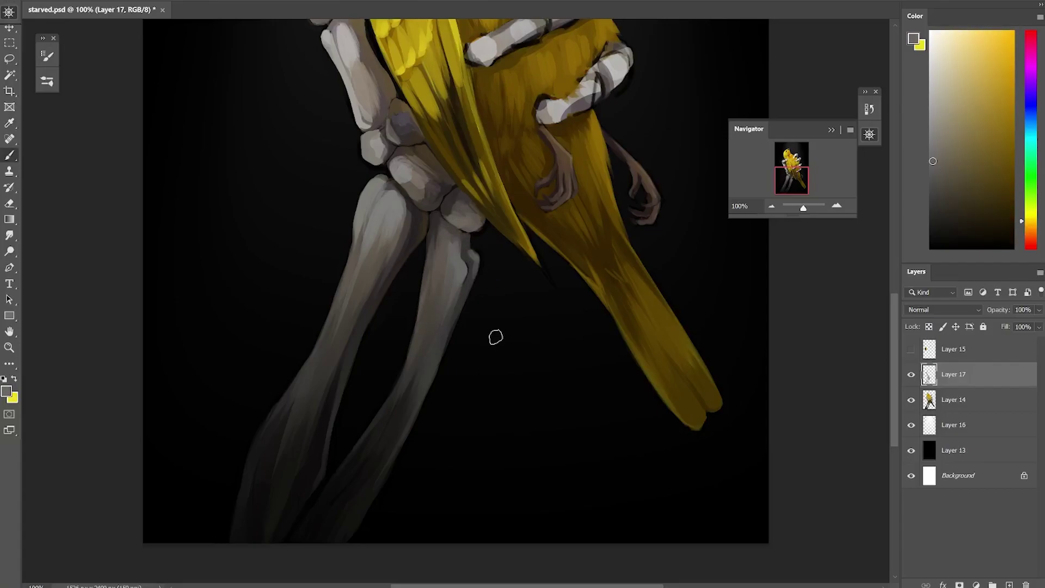
Step: Move up to the hand and mark the finger bone with dark red-brown joint lines and light grey
drag(896, 381, 896, 303)
alt+click(543, 384)
alt+click(543, 294)
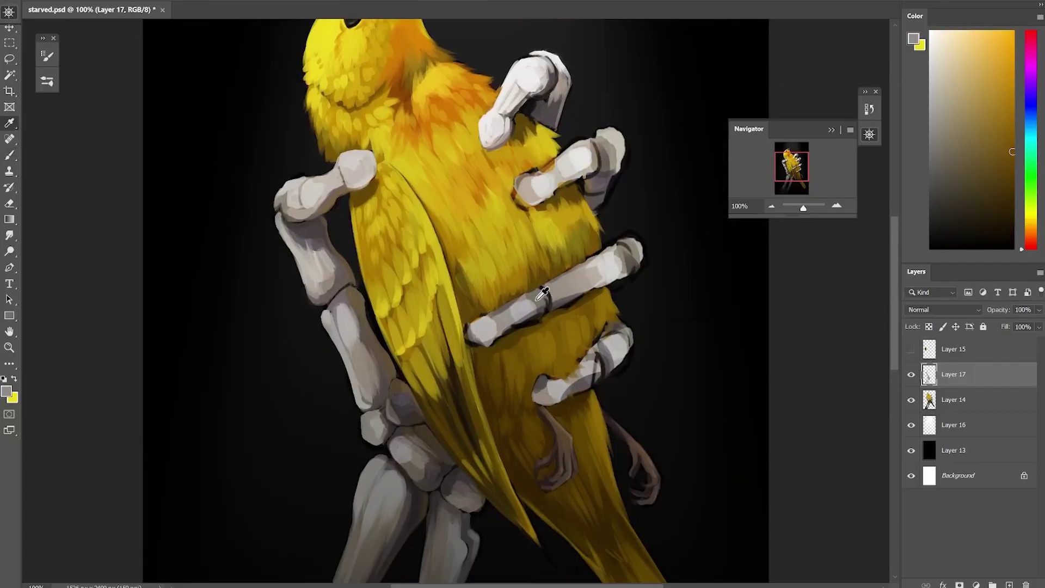
alt+click(544, 386)
alt+click(592, 383)
alt+click(546, 390)
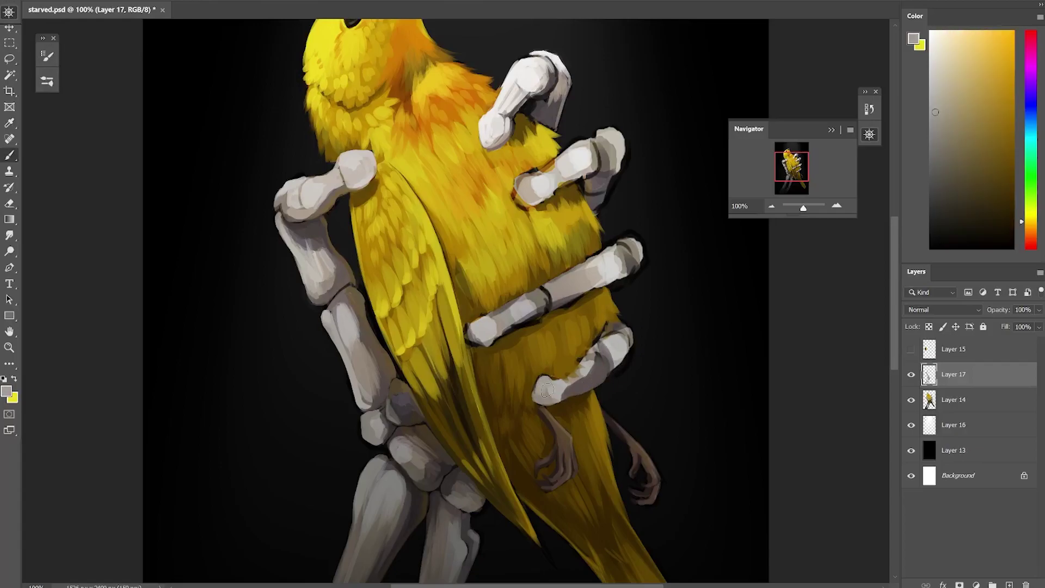
alt+click(610, 336)
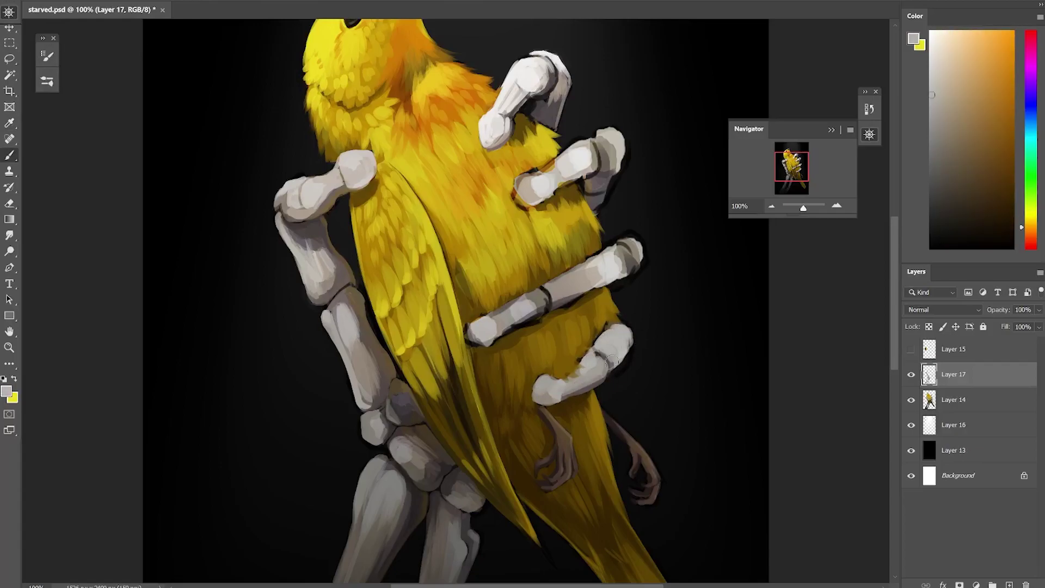
Step: Repaint the finger bone with brownish greys, reddish-grey shadows and light grey
alt+click(612, 360)
alt+click(612, 360)
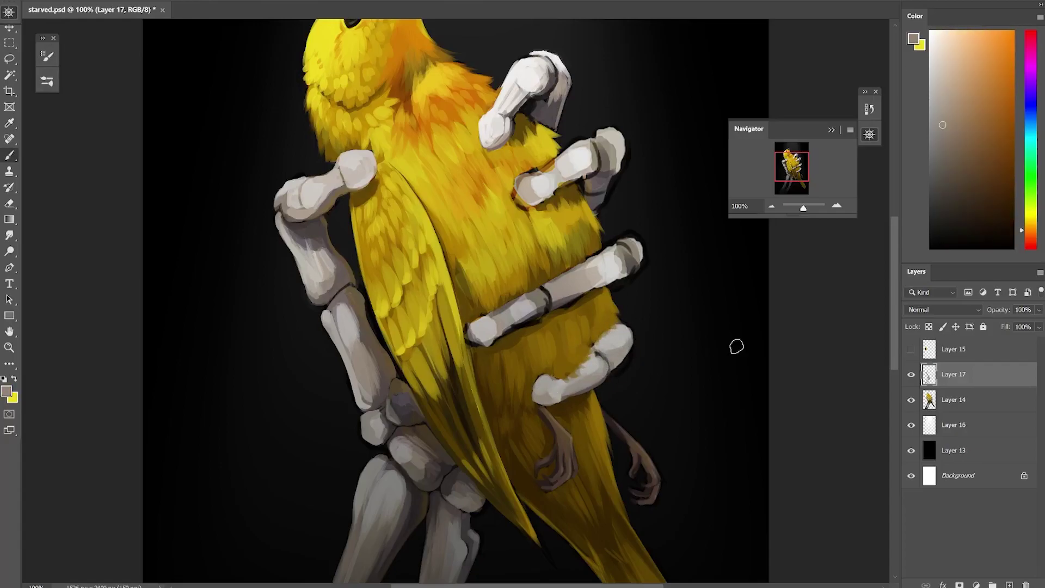
alt+click(594, 350)
alt+click(587, 387)
alt+click(581, 395)
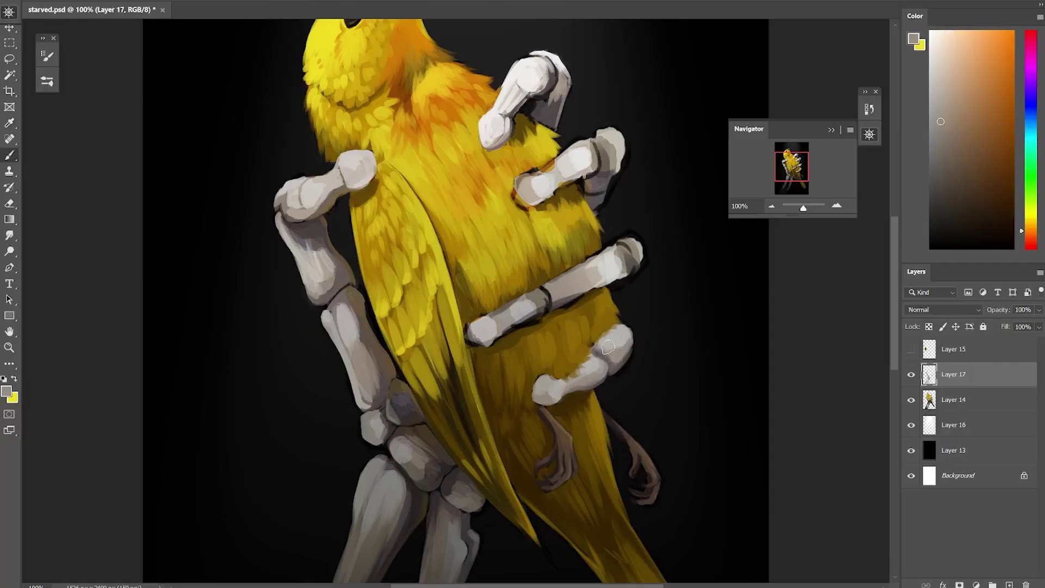
alt+click(593, 343)
alt+click(621, 260)
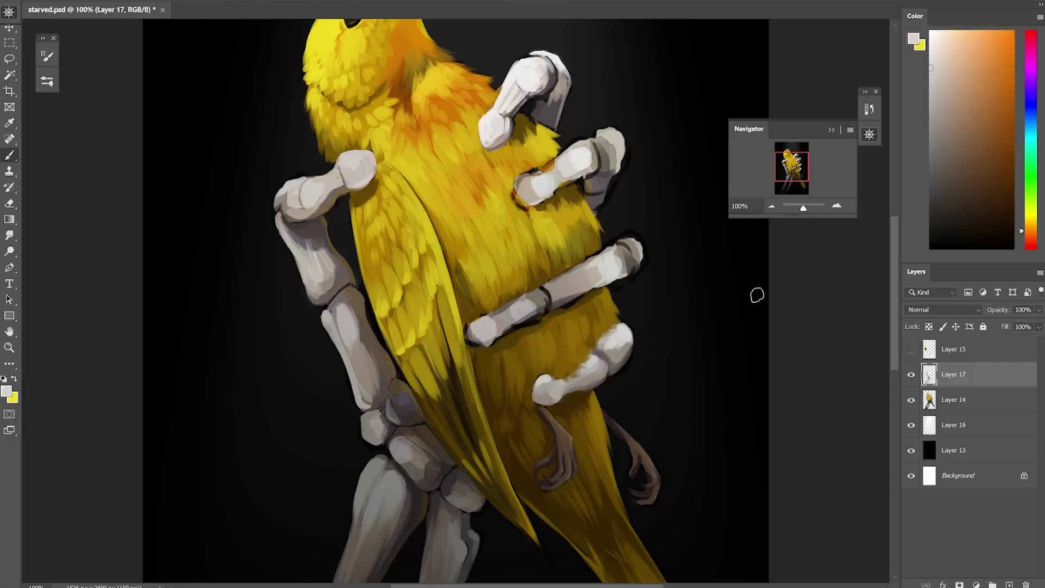
Step: Alternate darker and lighter greys across the finger bone, adding a dark olive-brown from the feathers
alt+click(614, 335)
alt+click(554, 386)
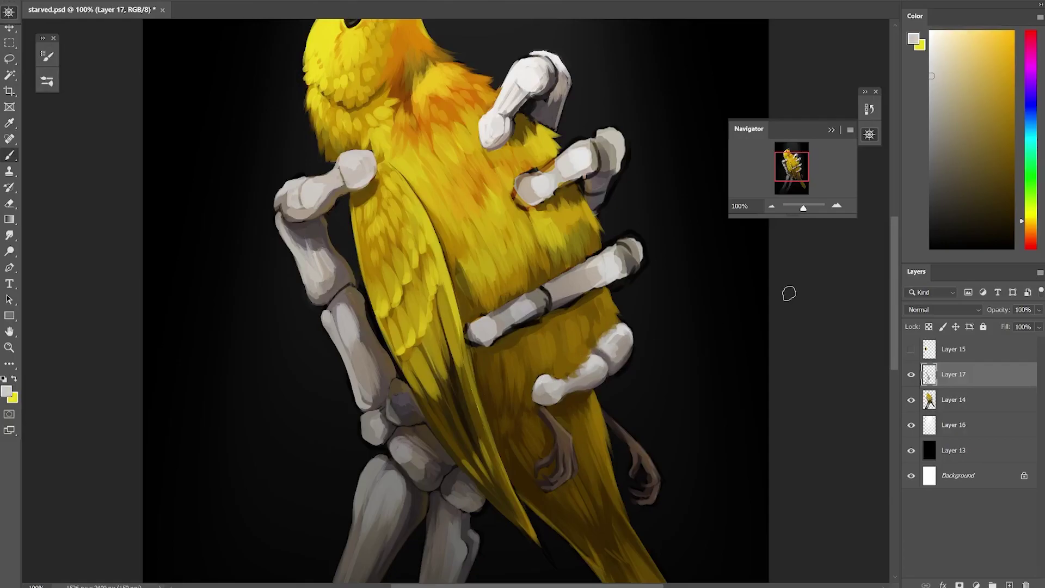
alt+click(510, 329)
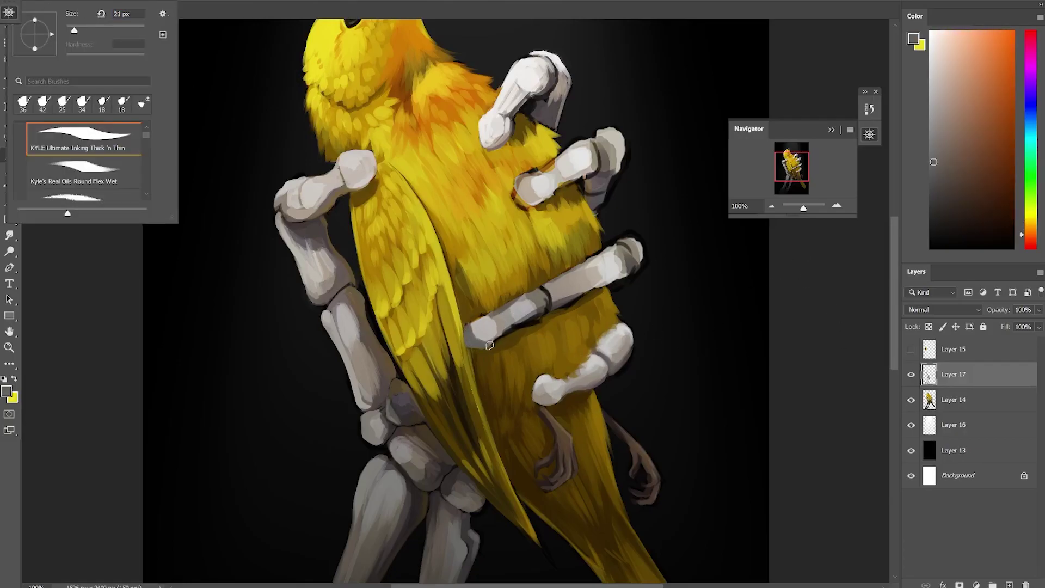
alt+click(543, 281)
alt+click(472, 322)
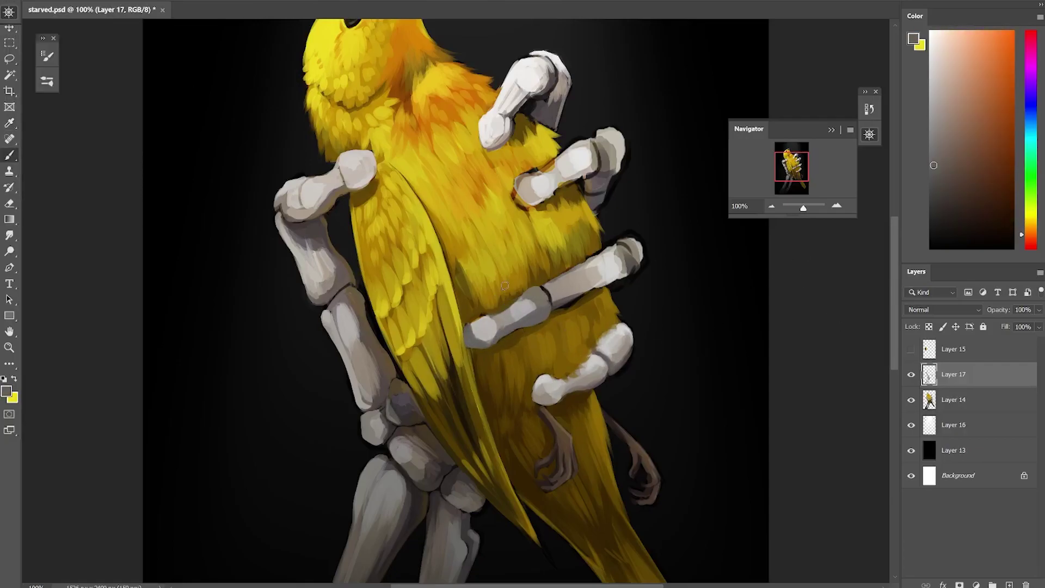
alt+click(513, 358)
alt+click(479, 326)
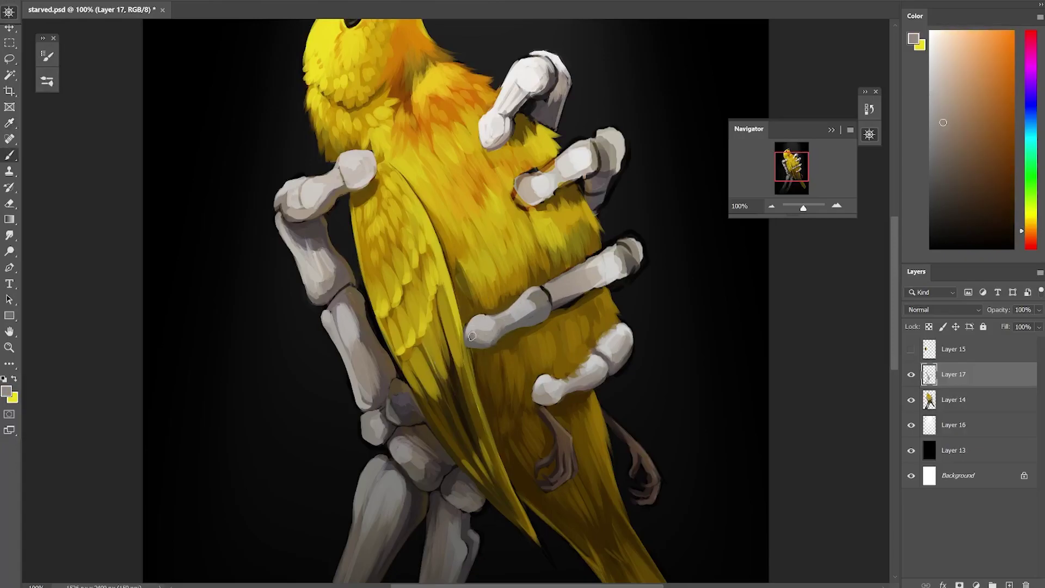
alt+click(528, 308)
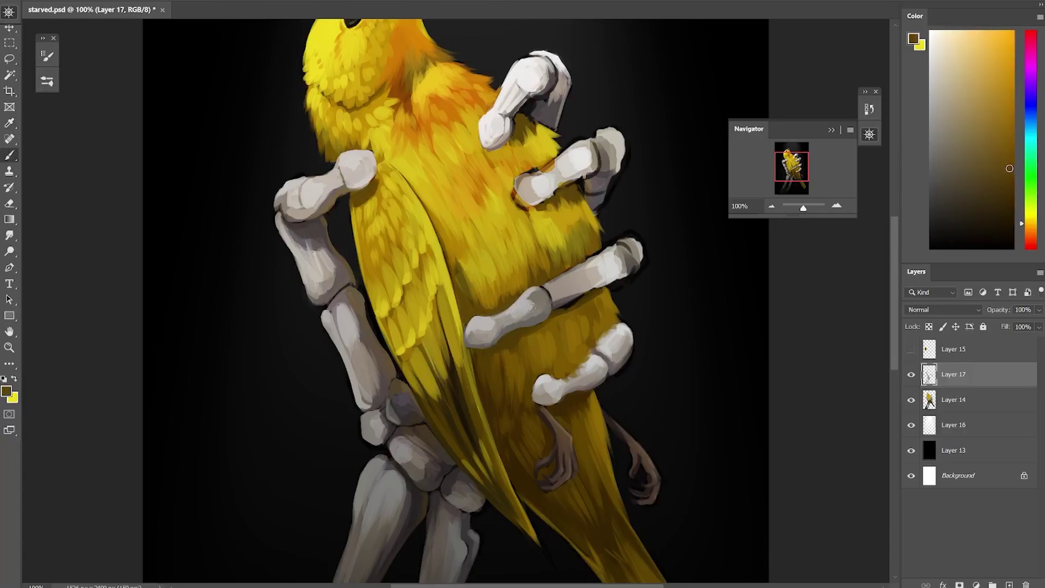
Step: Smooth the middle fingertip with lighter bone colours and a darker grey shadow stroke
alt+click(527, 302)
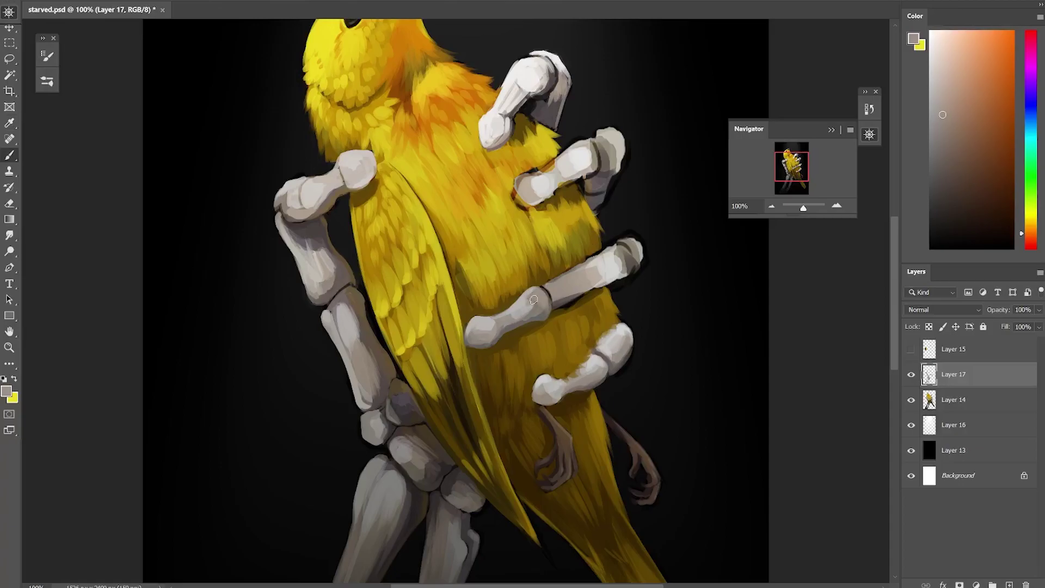
alt+click(555, 302)
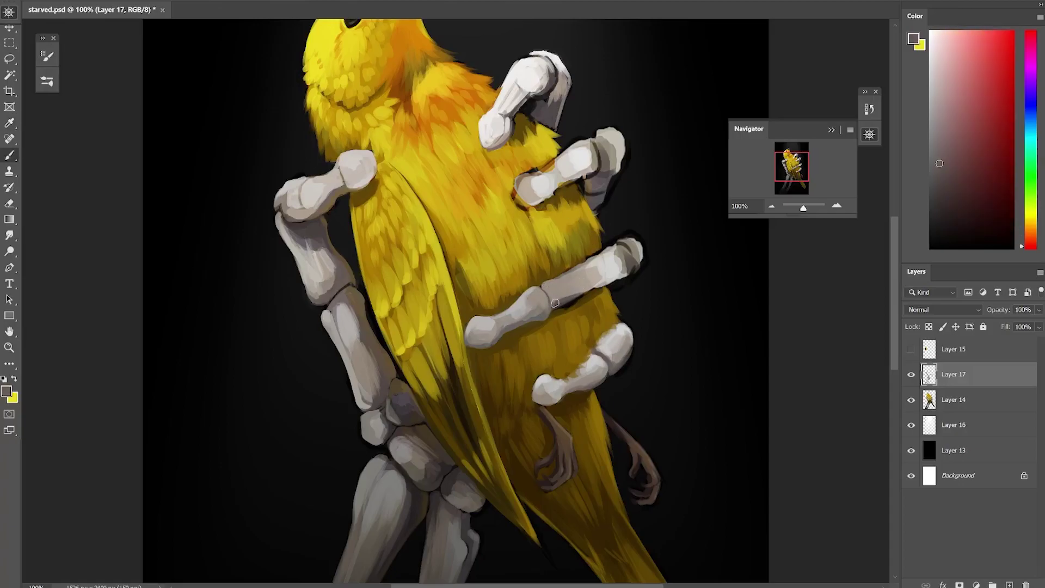
alt+click(623, 258)
alt+click(626, 251)
alt+click(627, 248)
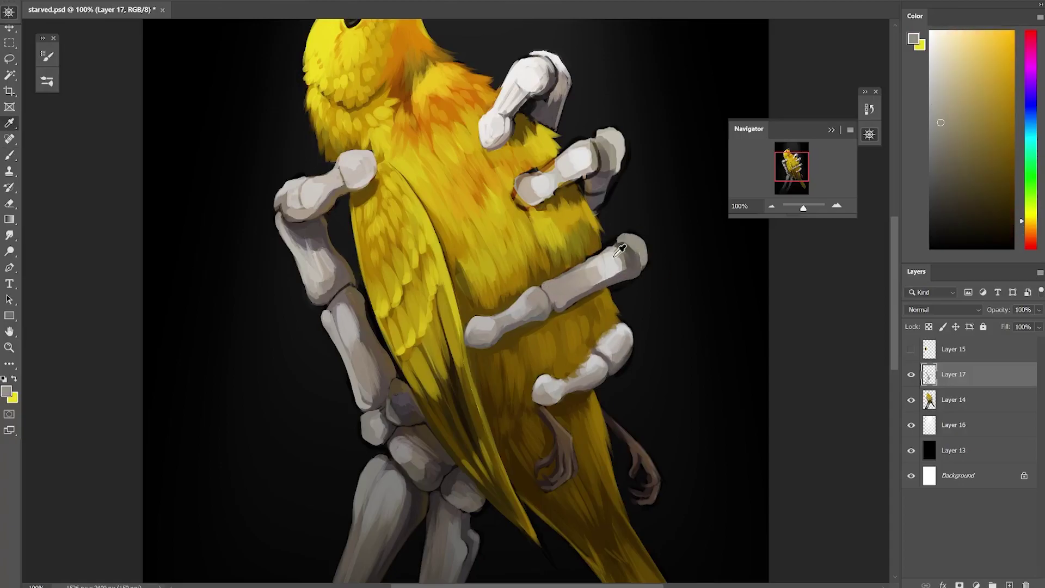
alt+click(625, 246)
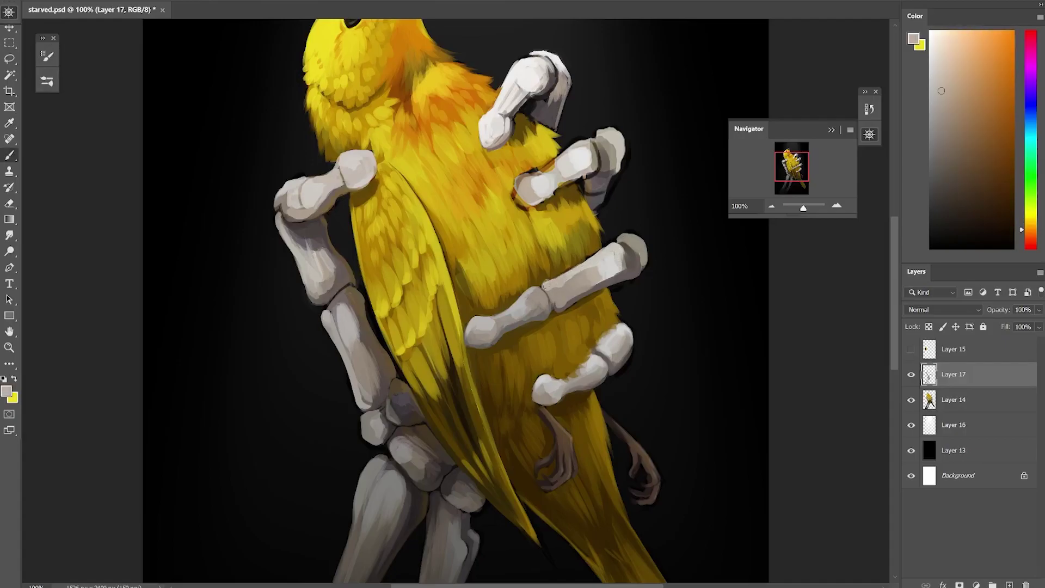
alt+click(629, 252)
alt+click(641, 248)
drag(624, 260, 599, 281)
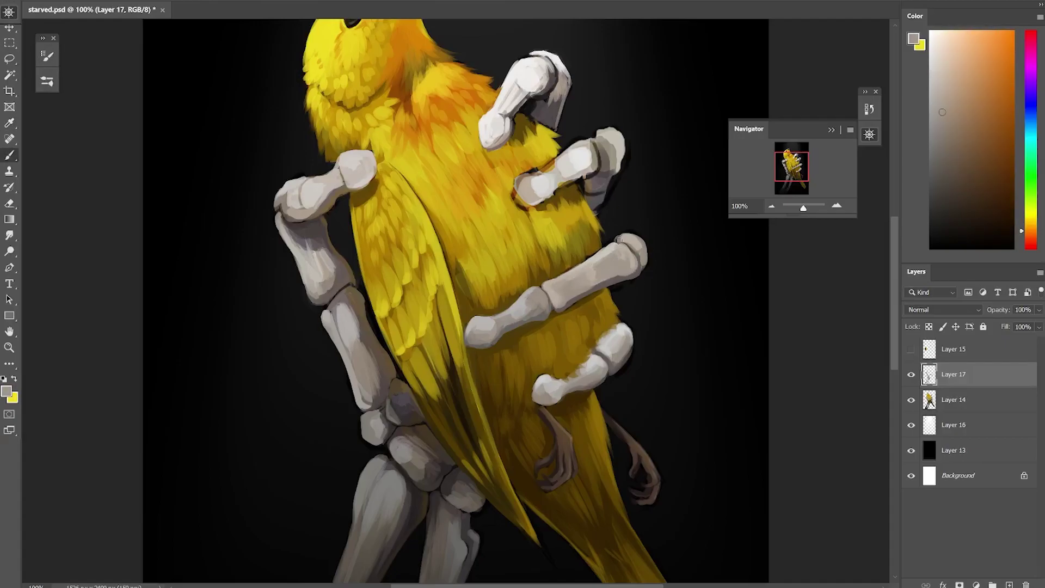
alt+click(620, 279)
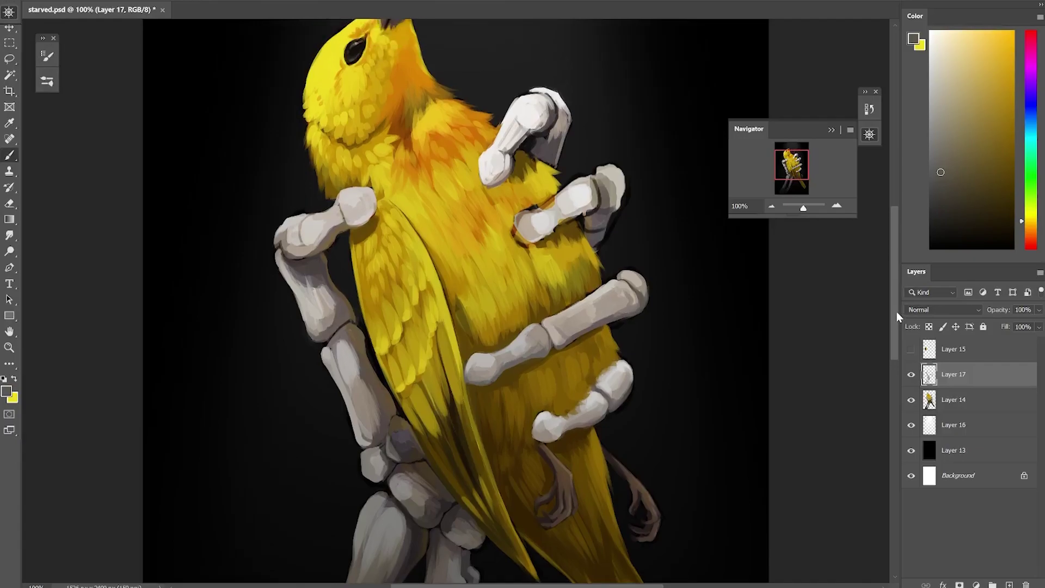
Step: Cover the finger's orange end with a light grey bone colour
scroll(626, 262, up, 3)
alt+click(555, 264)
drag(519, 253, 525, 266)
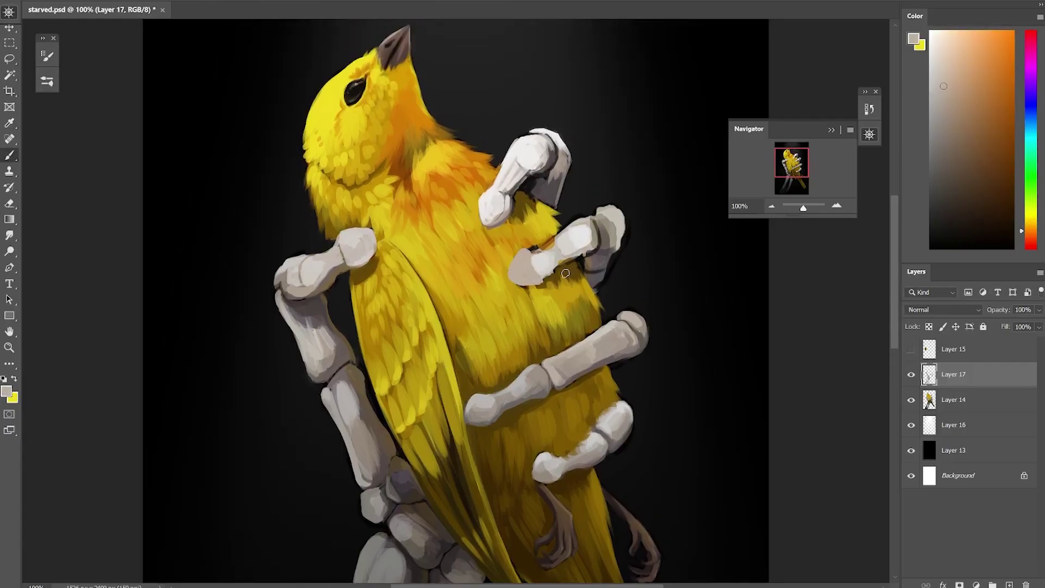
alt+click(519, 260)
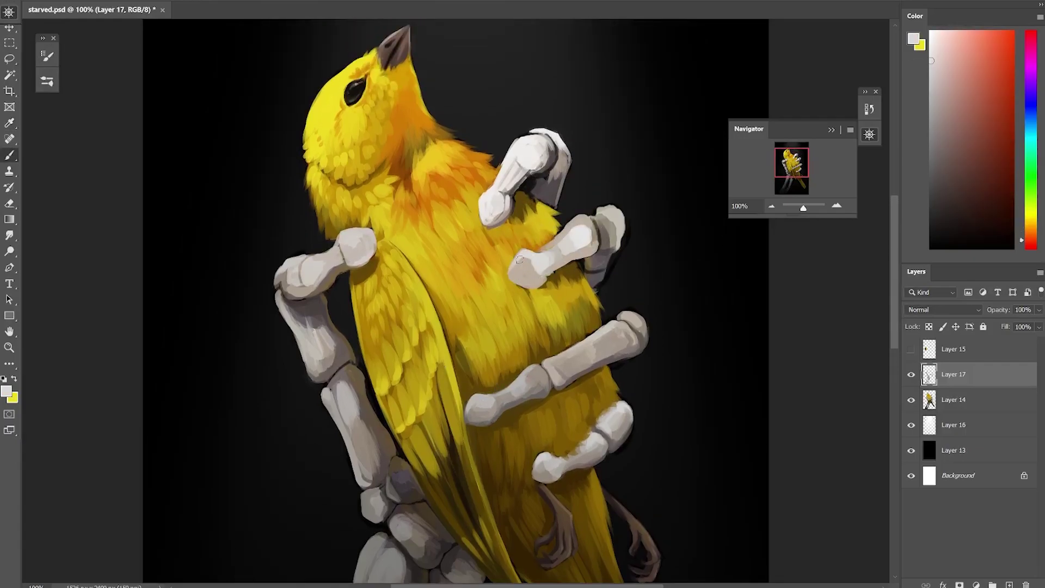
Step: Paint light reddish grey over the dark patch on the finger after sampling nearby tones
alt+click(601, 219)
alt+click(599, 229)
alt+click(622, 202)
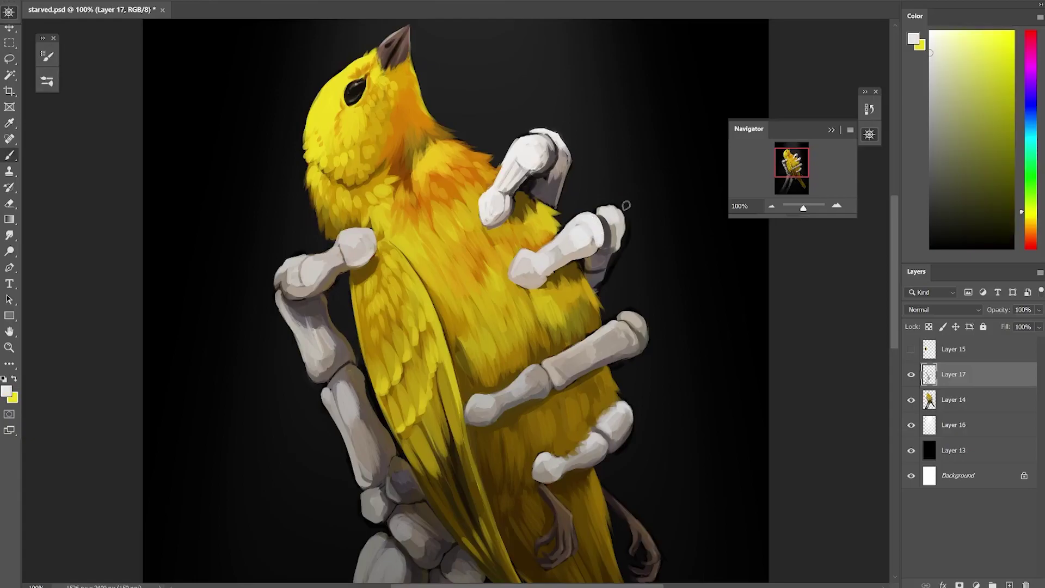
alt+click(607, 232)
alt+click(603, 250)
alt+click(626, 202)
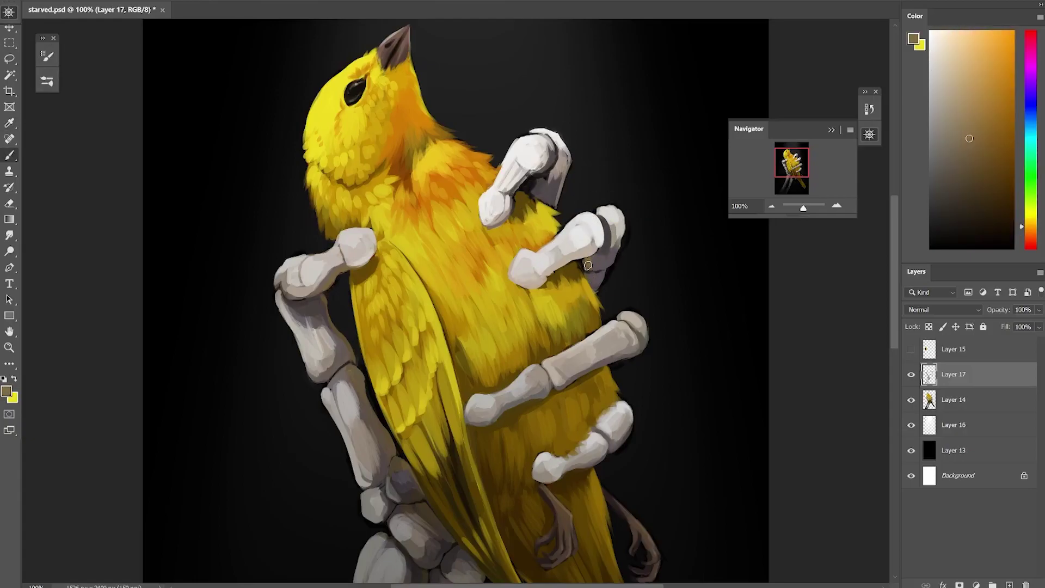
drag(589, 275, 598, 260)
Step: Shade the finger bone edges with near-black pink, dark brown, pinkish grey and warm grey
alt+click(599, 256)
alt+click(614, 208)
alt+click(607, 223)
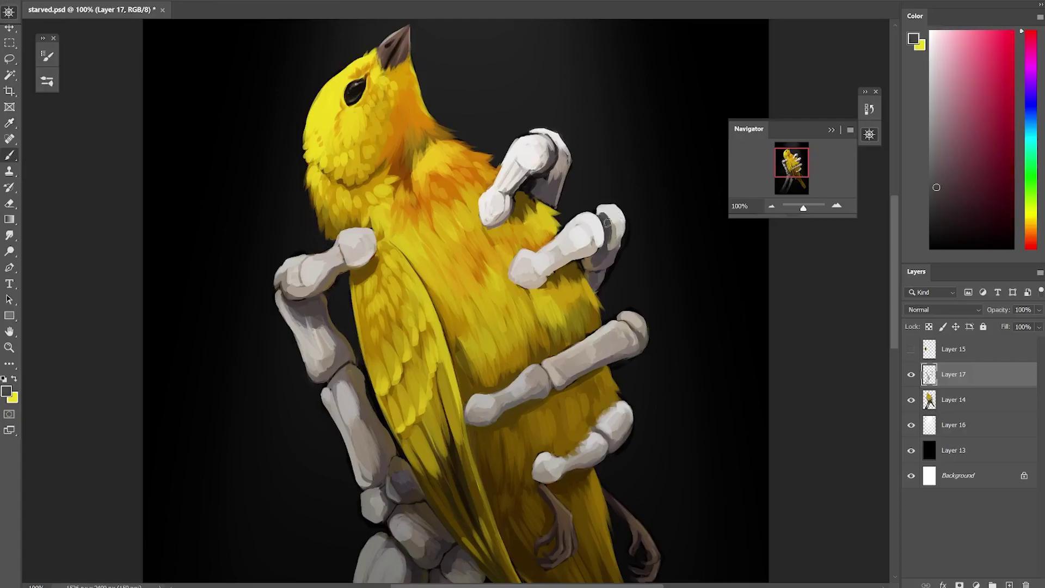
alt+click(609, 256)
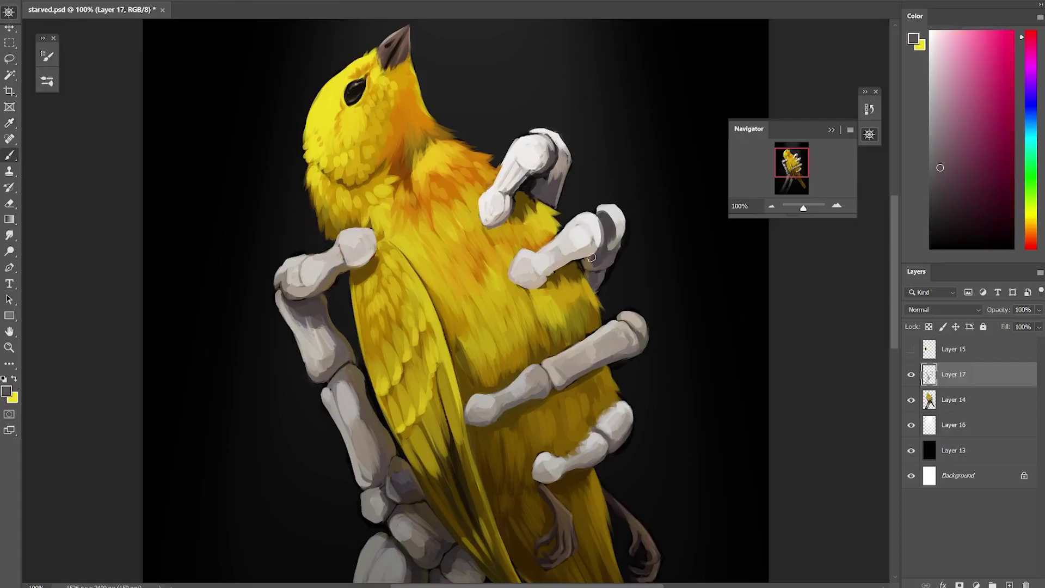
alt+click(567, 270)
alt+click(588, 249)
alt+click(608, 218)
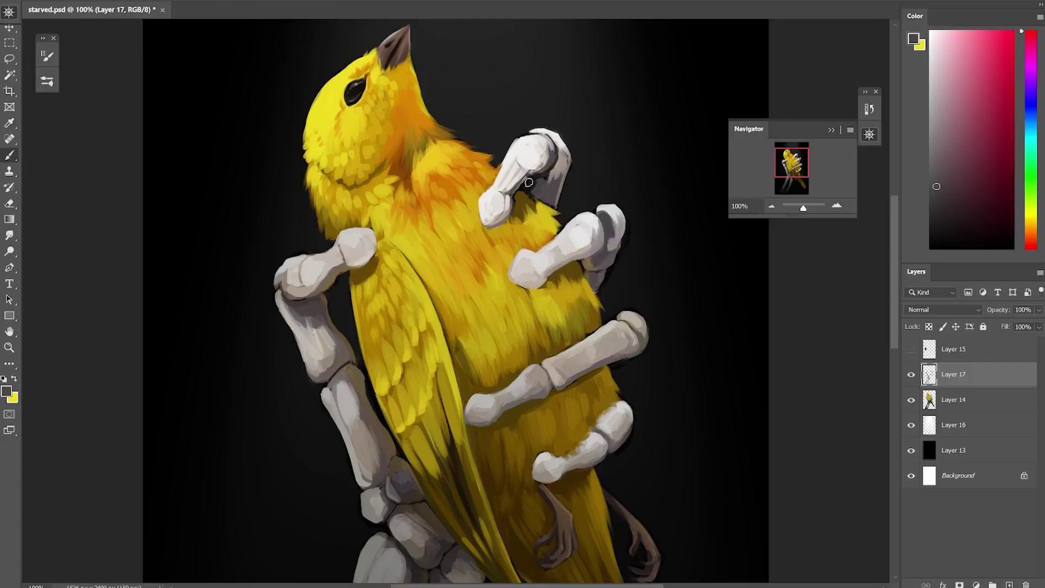
alt+click(542, 367)
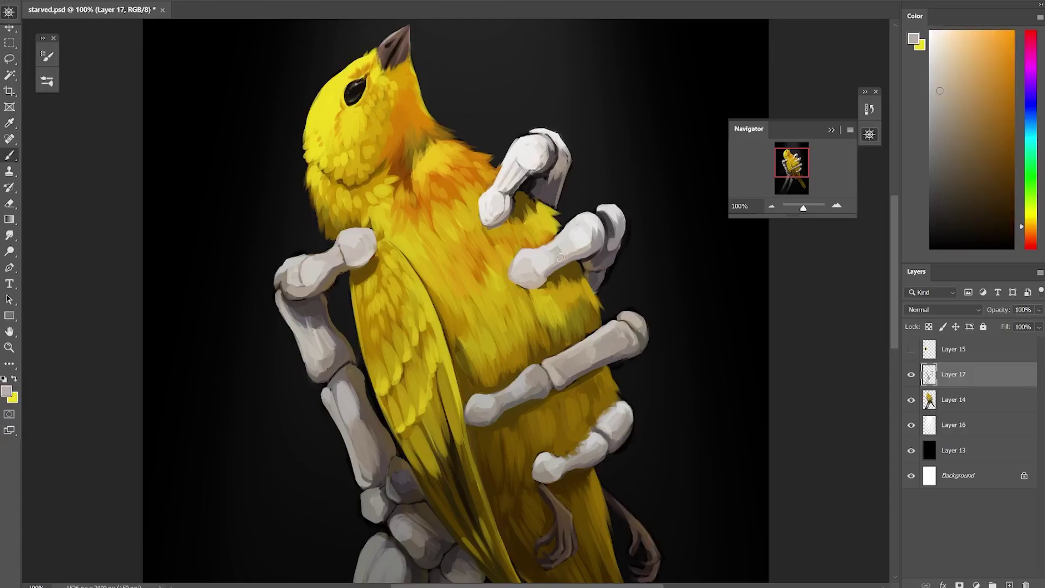
Step: Lighten the topmost bone's edge with near-white and pinkish highlight tones
alt+click(569, 245)
alt+click(513, 175)
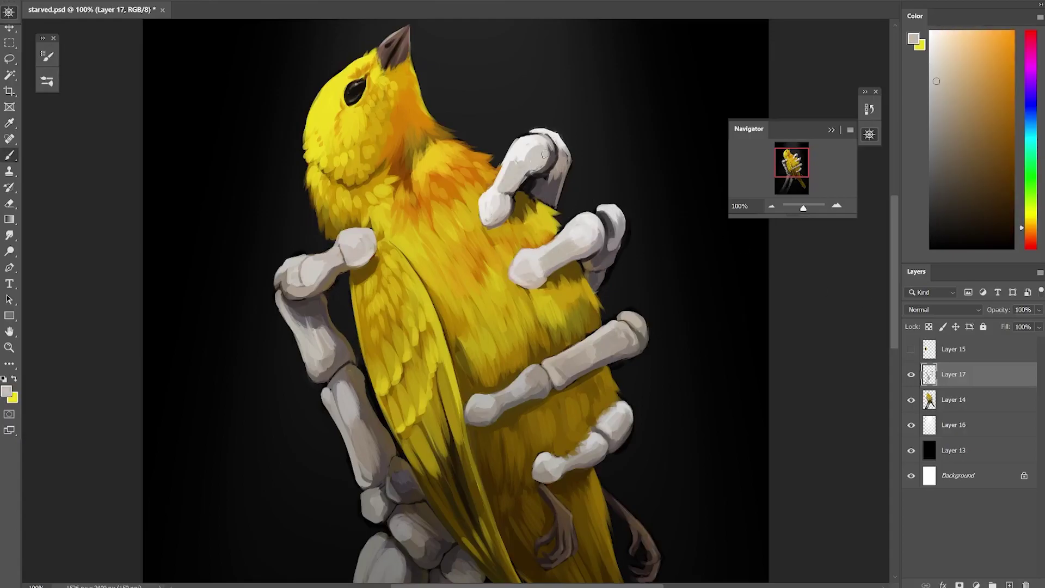
alt+click(519, 175)
alt+click(640, 337)
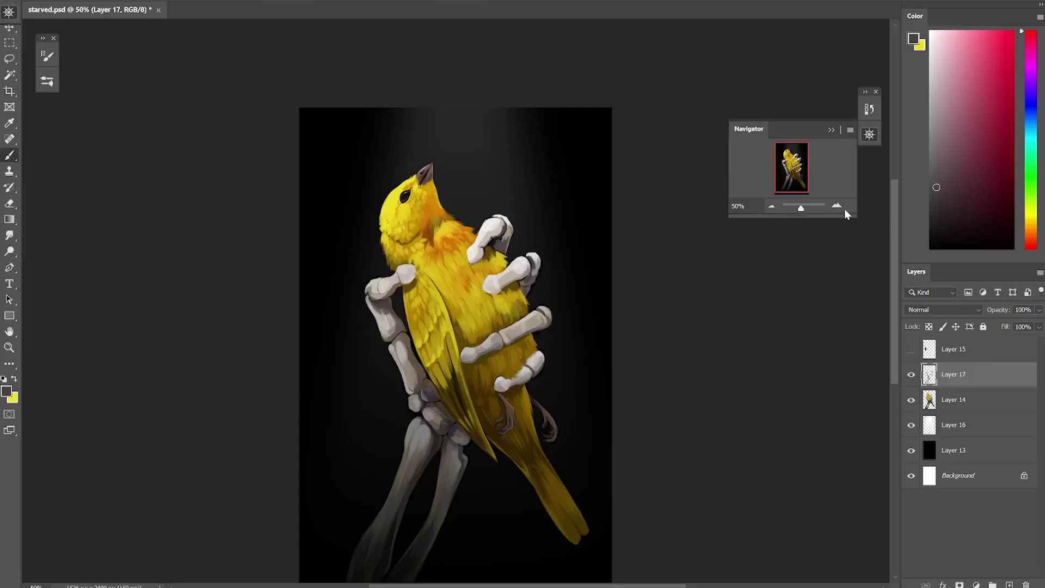
alt+click(553, 366)
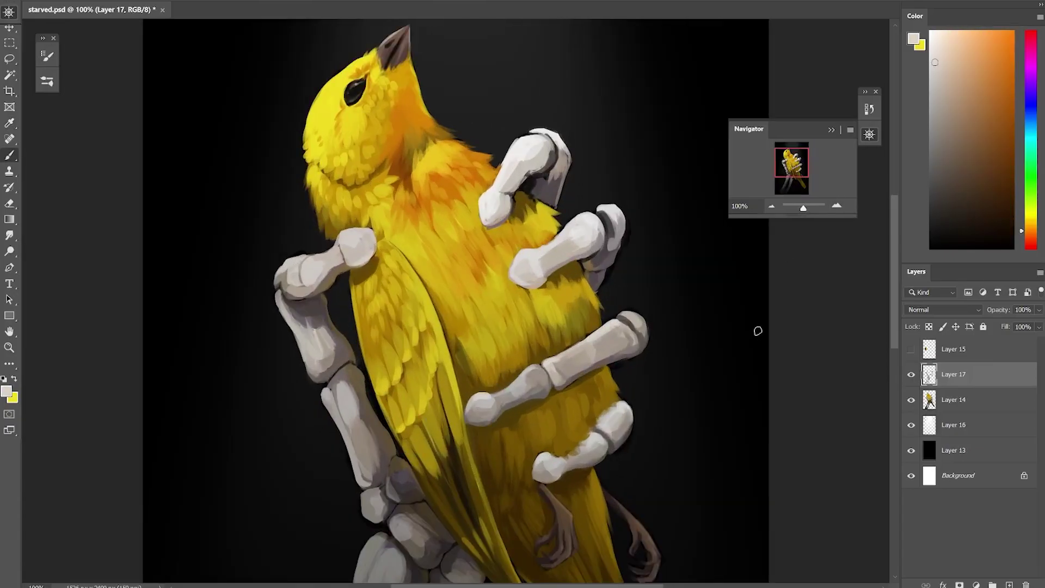
alt+click(517, 188)
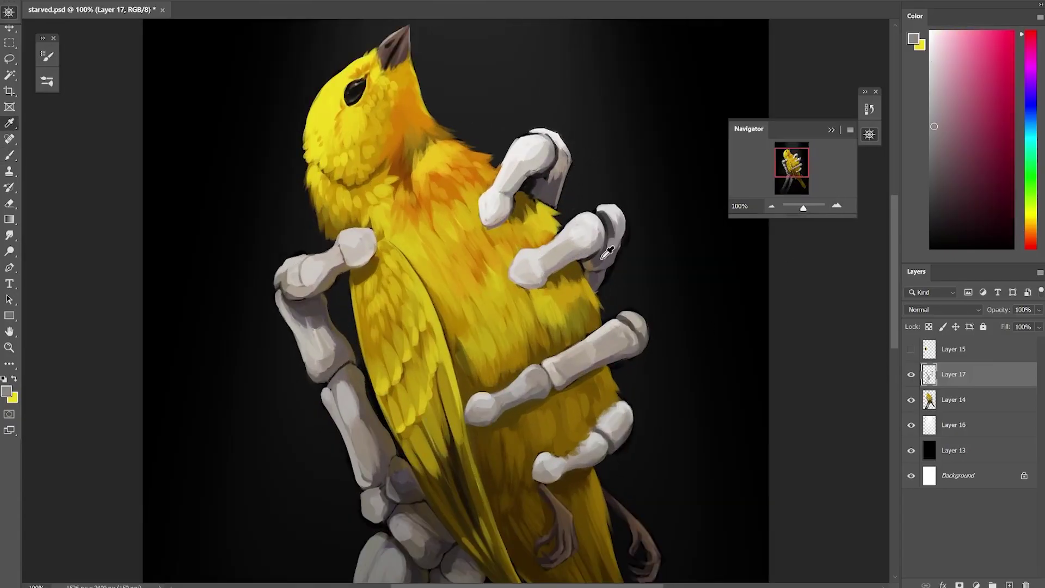
drag(547, 142, 564, 124)
alt+click(571, 159)
alt+click(562, 130)
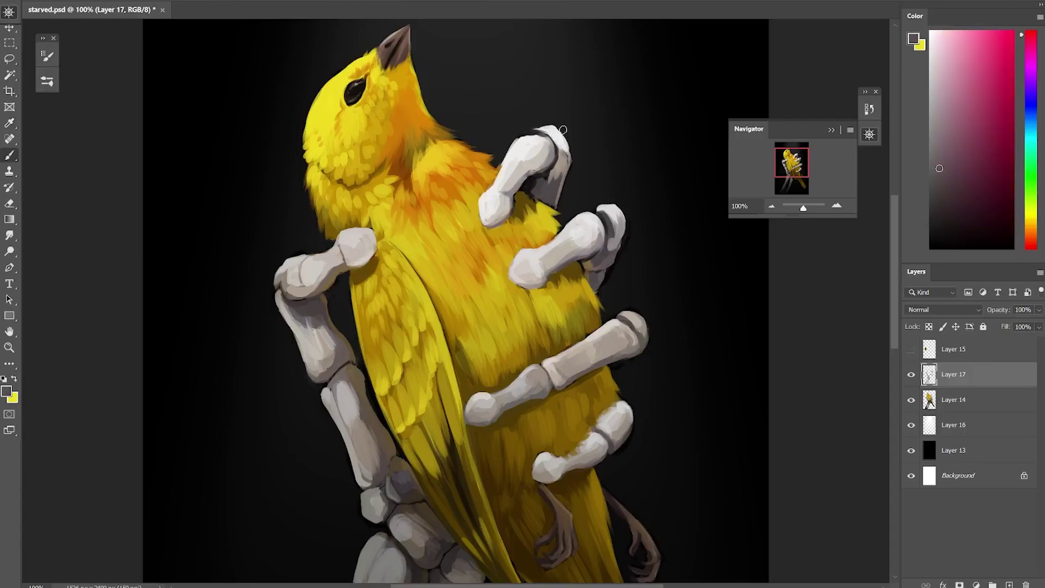
Step: Sample a greyish beige and set the shading layer to Multiply at 47% opacity
alt+click(650, 408)
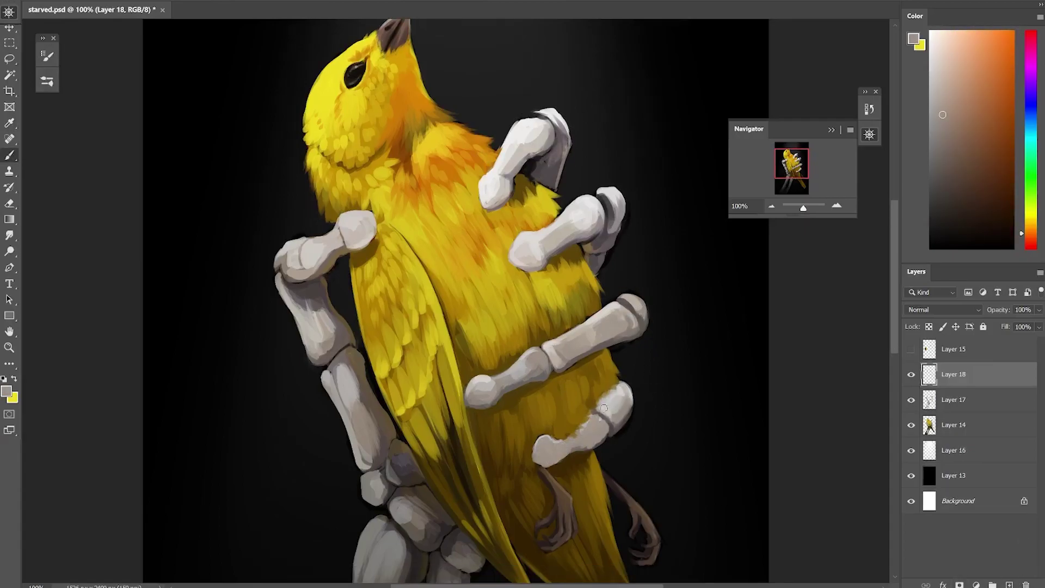
click(958, 309)
click(915, 326)
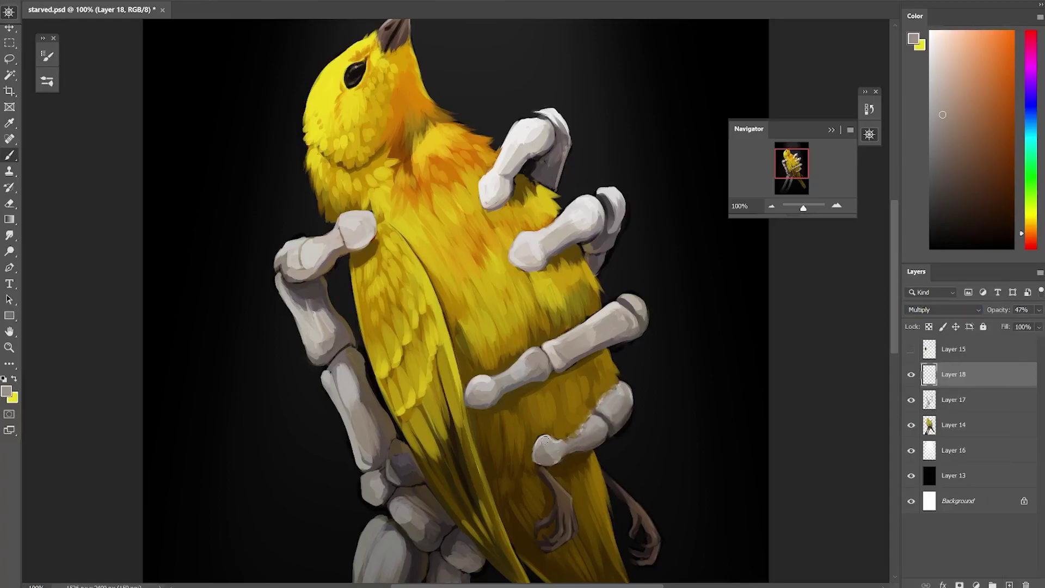
Step: Merge Layers 18 and 17 down into Layer 14
right_click(968, 374)
click(849, 434)
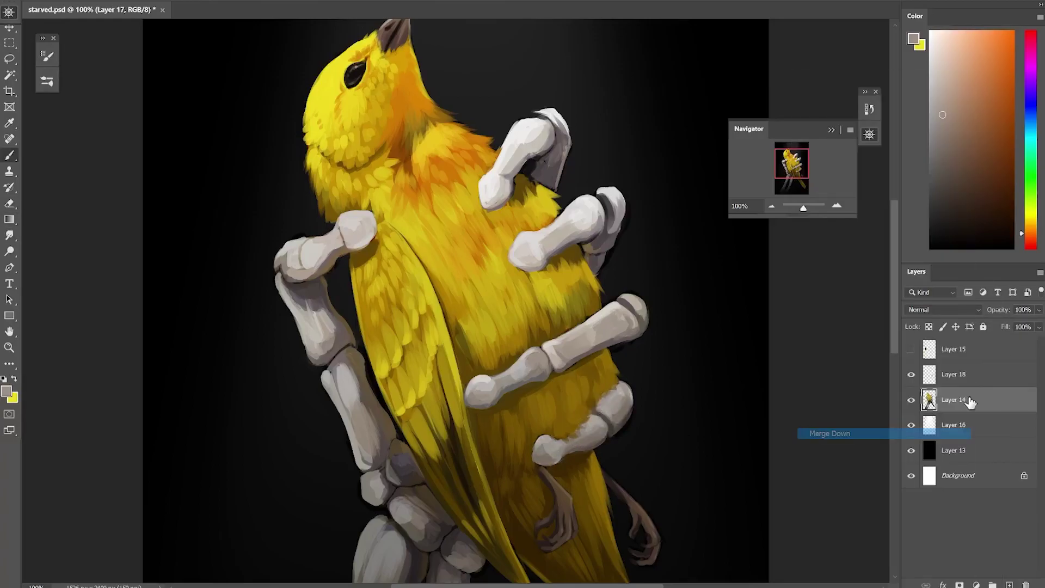
key(ctrl+e)
click(772, 206)
click(771, 207)
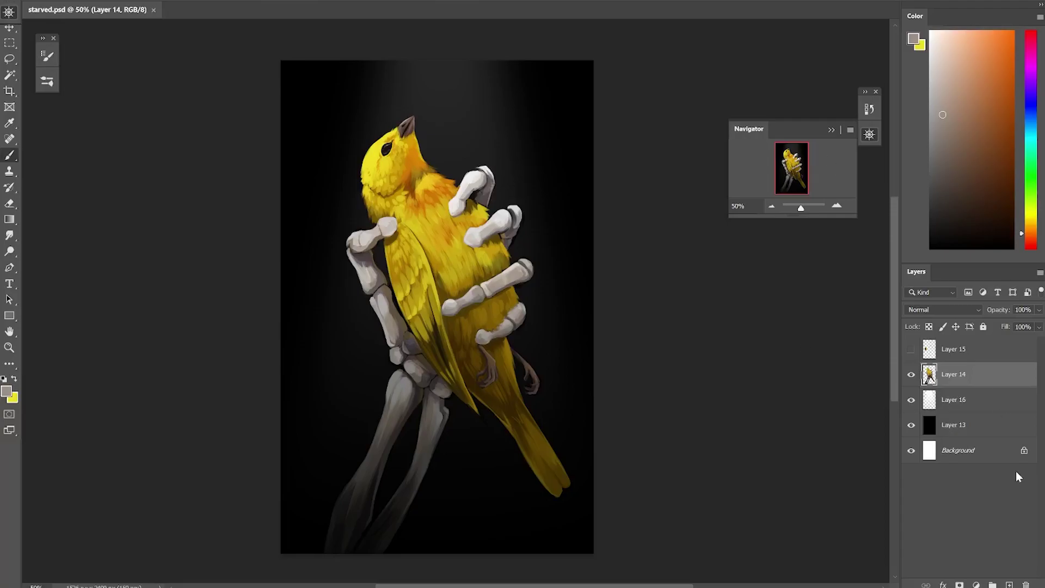
Step: Add a new layer and smooth the head's upper-left outline in bright yellow
scroll(437, 305, up, 2)
key(ctrl+shift+alt+n)
scroll(646, 51, up, 2)
alt+click(416, 166)
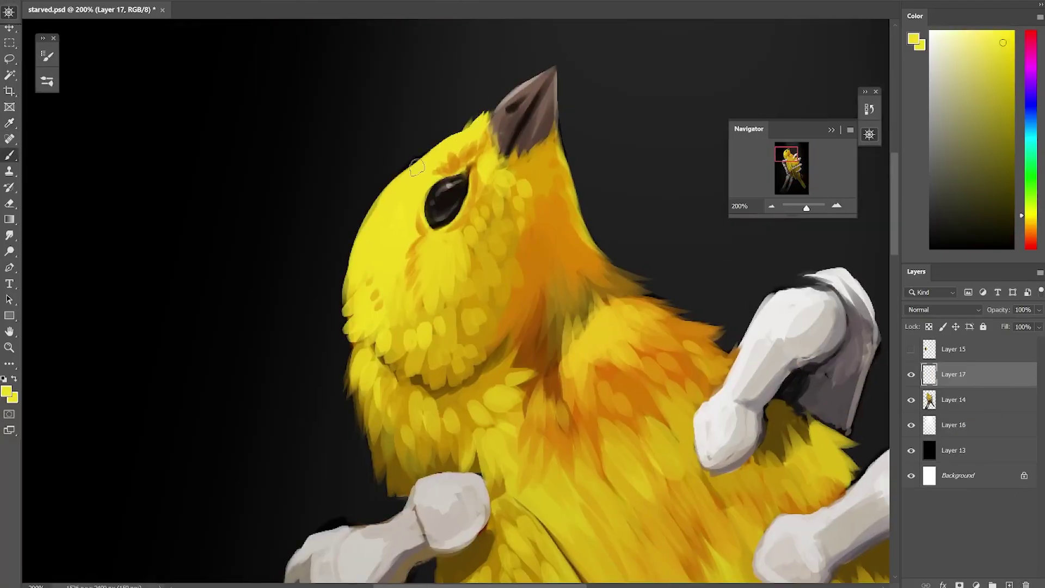
mouse_move(417, 166)
mouse_down()
mouse_move(390, 190)
mouse_move(372, 322)
mouse_up()
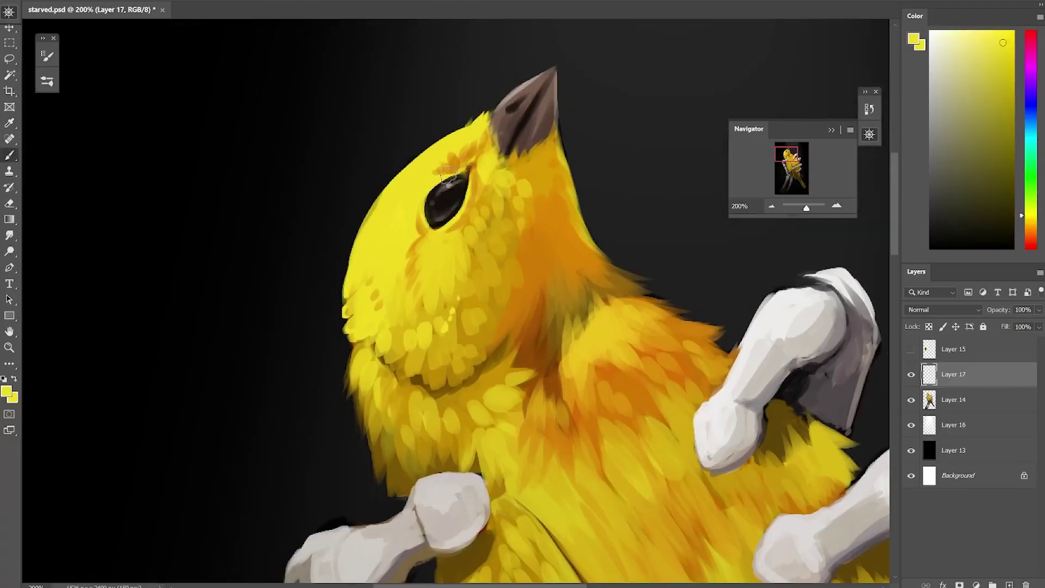
Step: Soften the neck edge with golden yellow, then sample lemon, brown and orange tones
drag(375, 457, 283, 472)
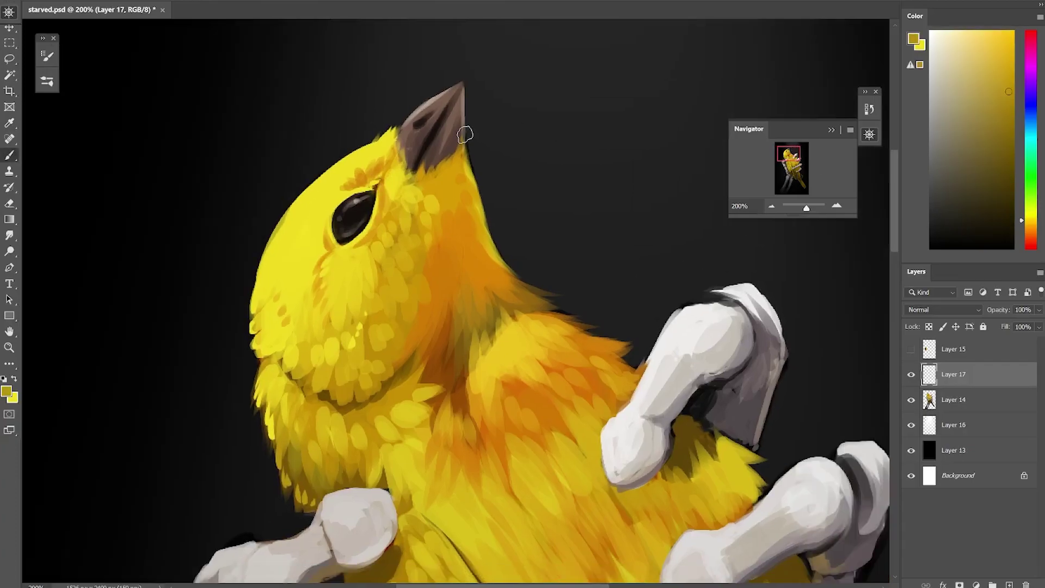
alt+click(475, 178)
drag(508, 258, 513, 289)
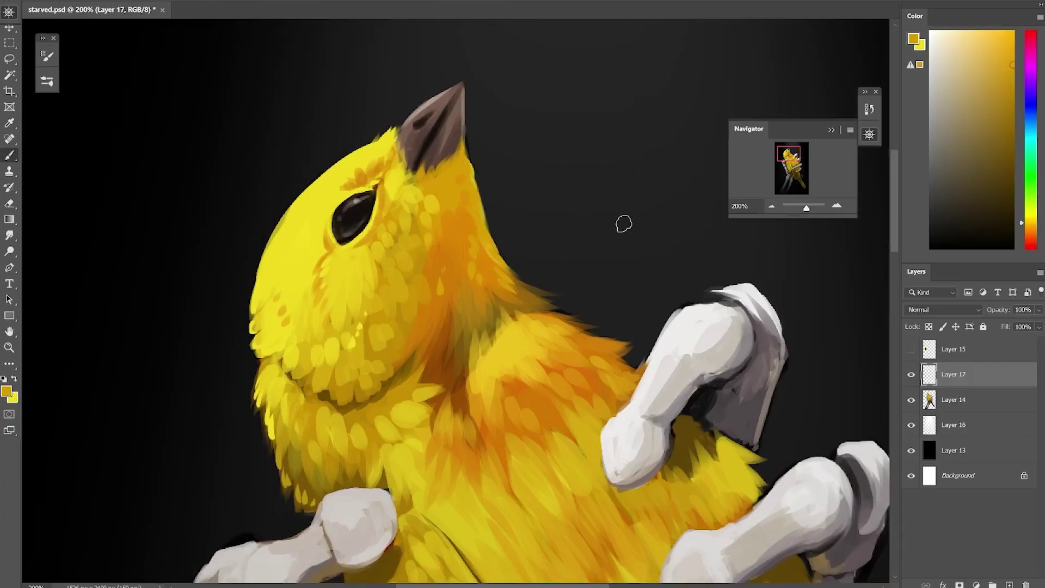
alt+click(399, 147)
alt+click(417, 157)
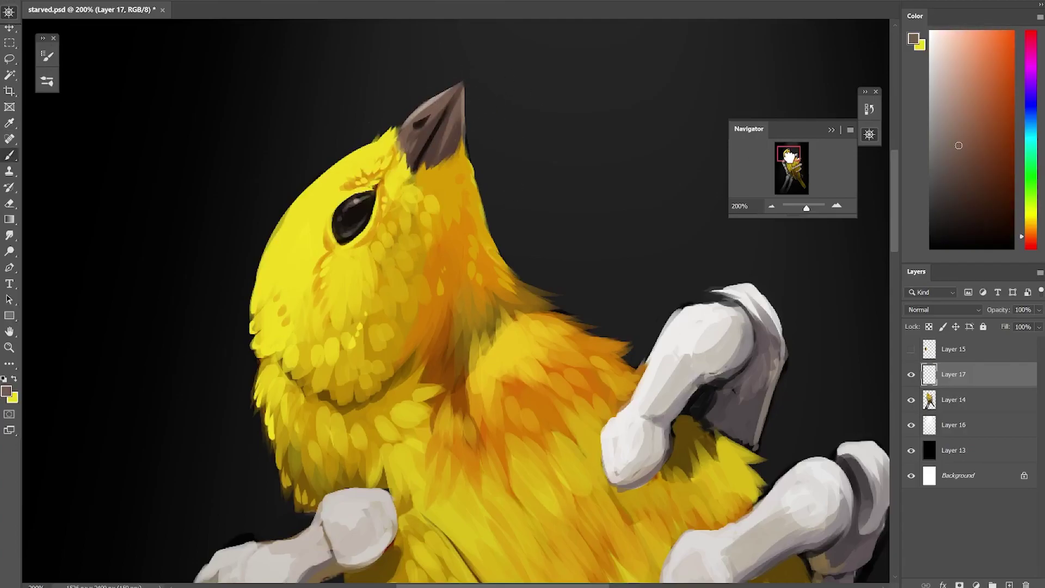
drag(789, 156, 791, 159)
alt+click(510, 248)
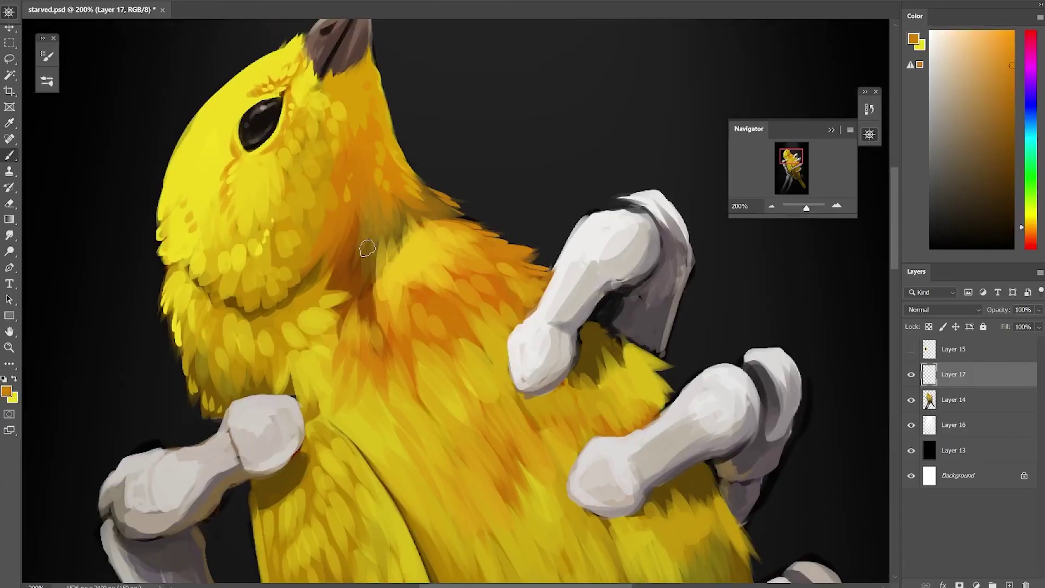
alt+click(474, 242)
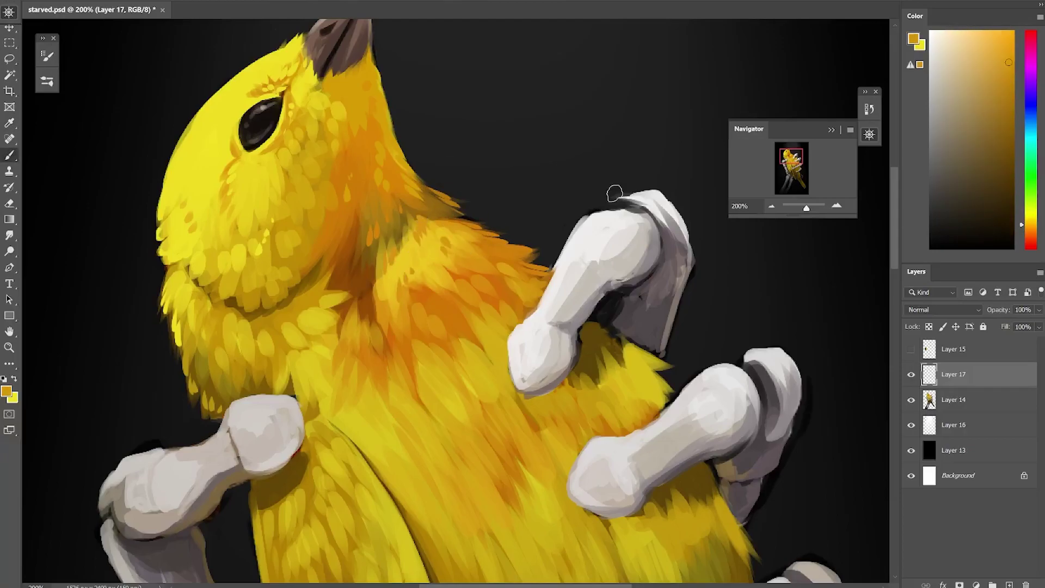
Step: Paint light-yellow feather strokes across the chest in a sampled golden yellow
alt+click(202, 404)
drag(791, 158, 791, 162)
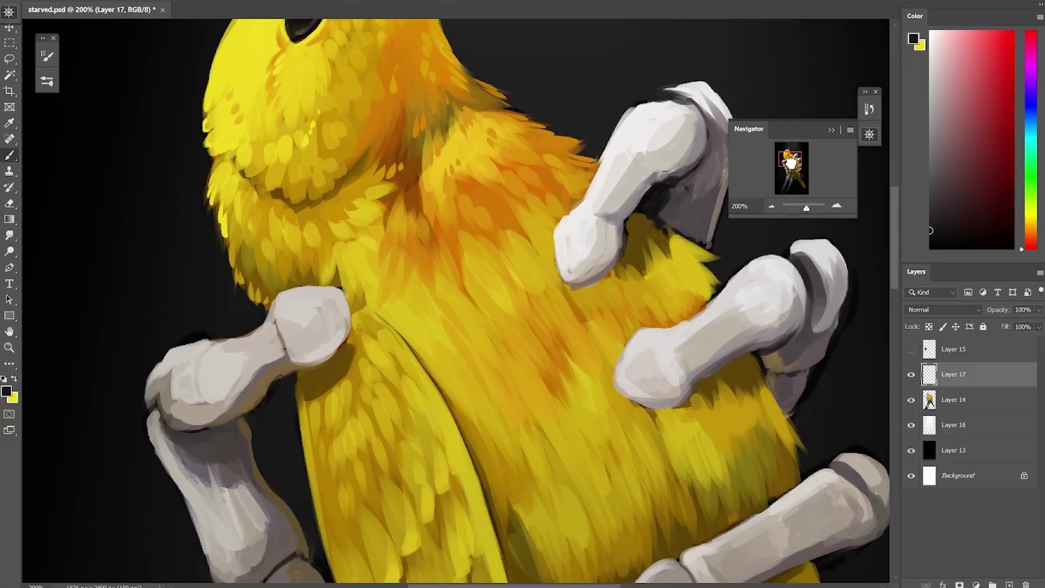
scroll(420, 256, down, 8)
scroll(421, 256, up, 5)
alt+click(421, 256)
alt+click(490, 294)
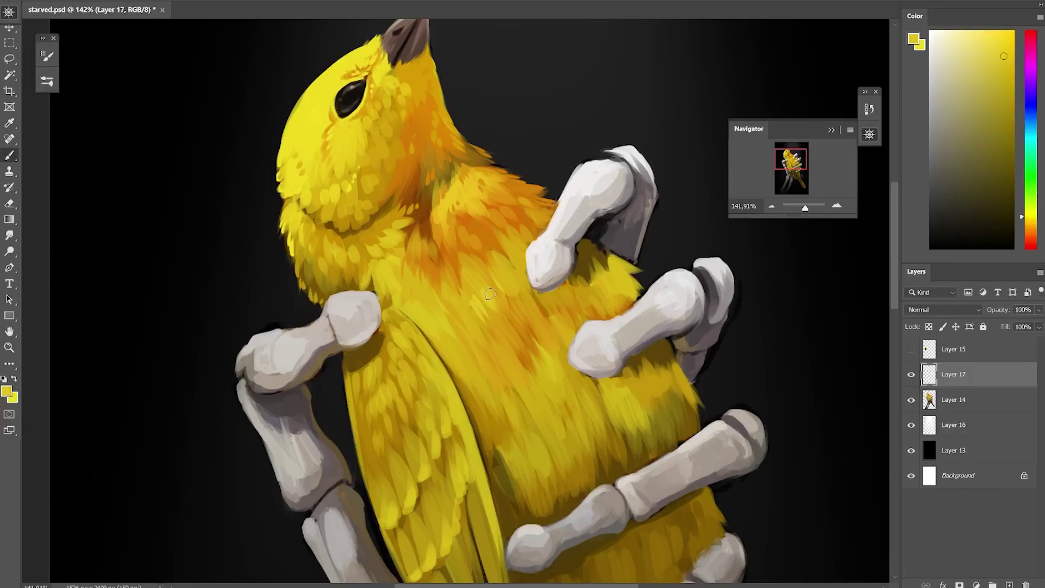
mouse_move(456, 351)
mouse_down()
mouse_move(468, 321)
mouse_move(494, 317)
mouse_up()
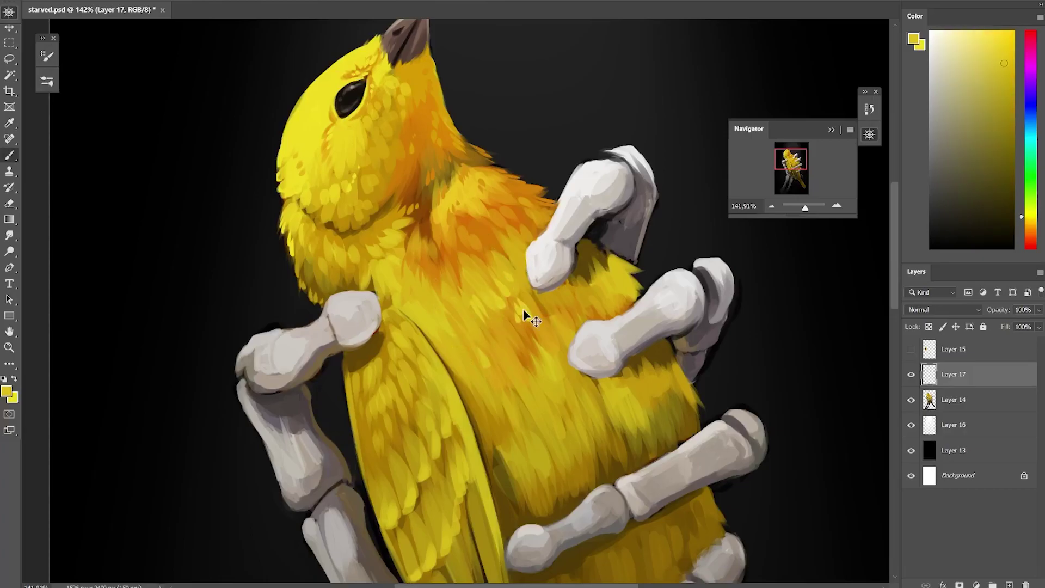
Step: Sample chest yellows and oranges, then paint a bright yellow highlight along the wing edge
alt+click(642, 277)
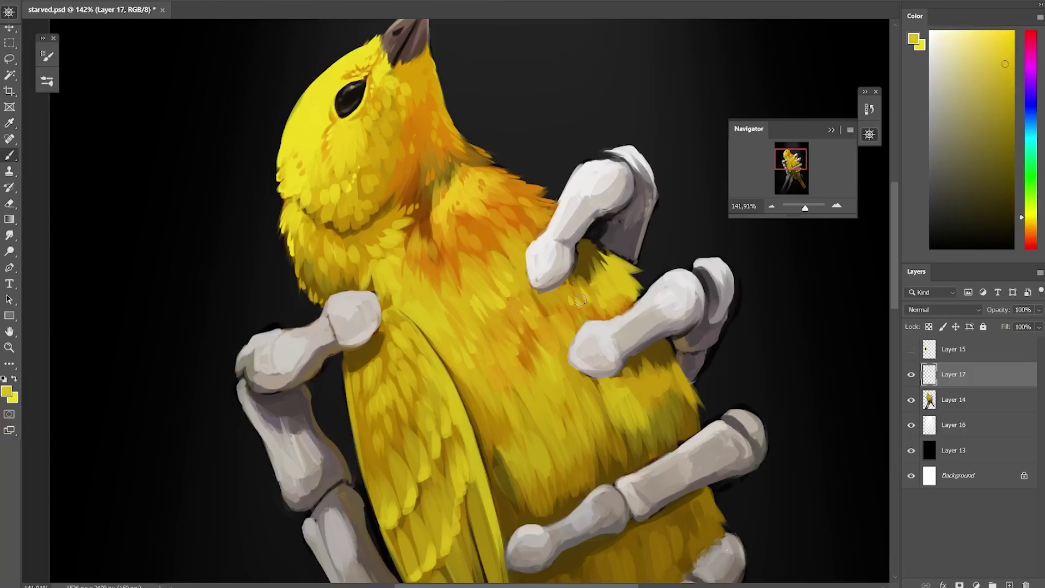
alt+click(505, 245)
alt+click(410, 296)
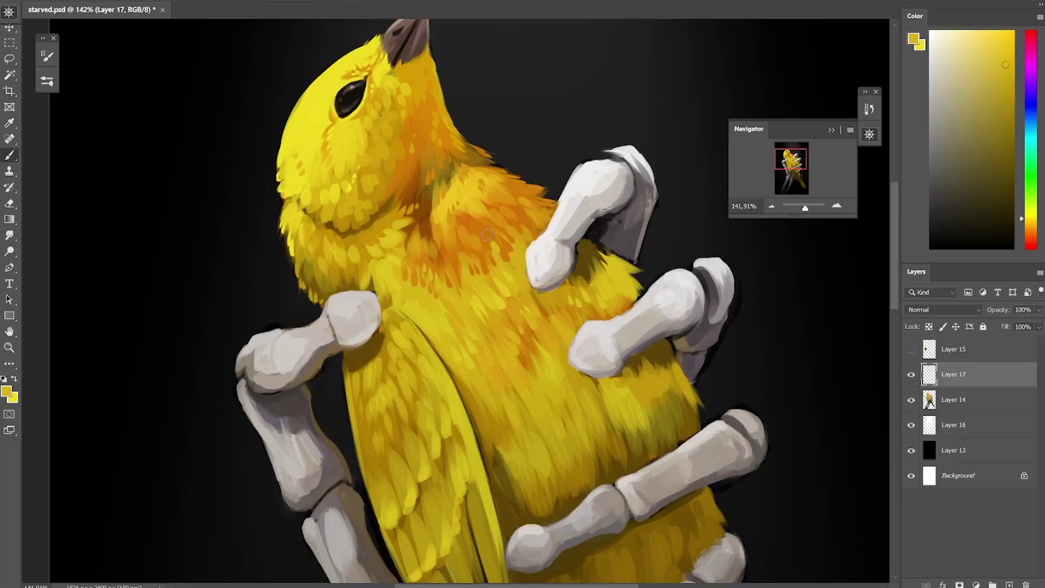
alt+click(511, 170)
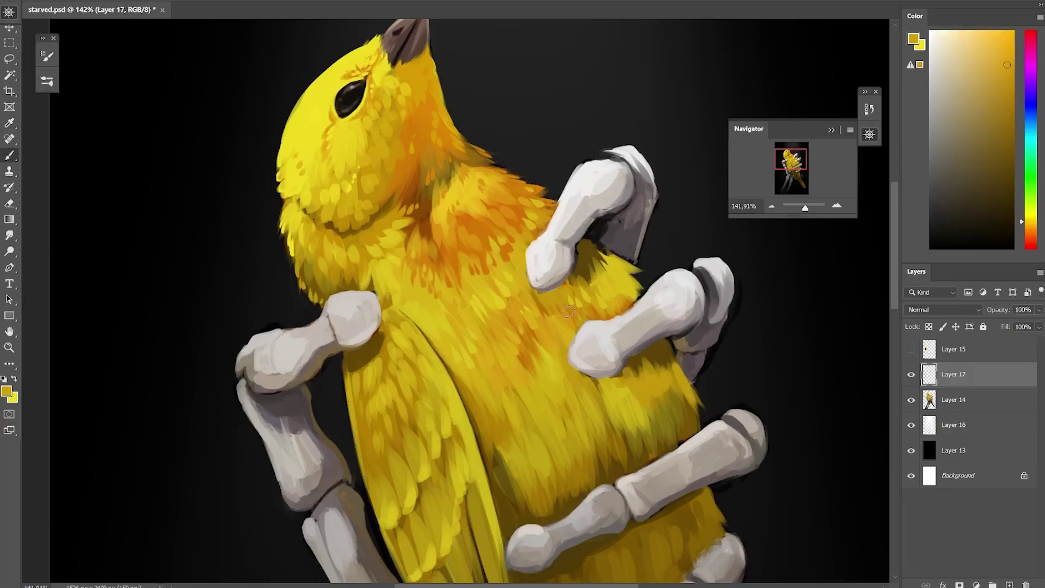
alt+click(562, 371)
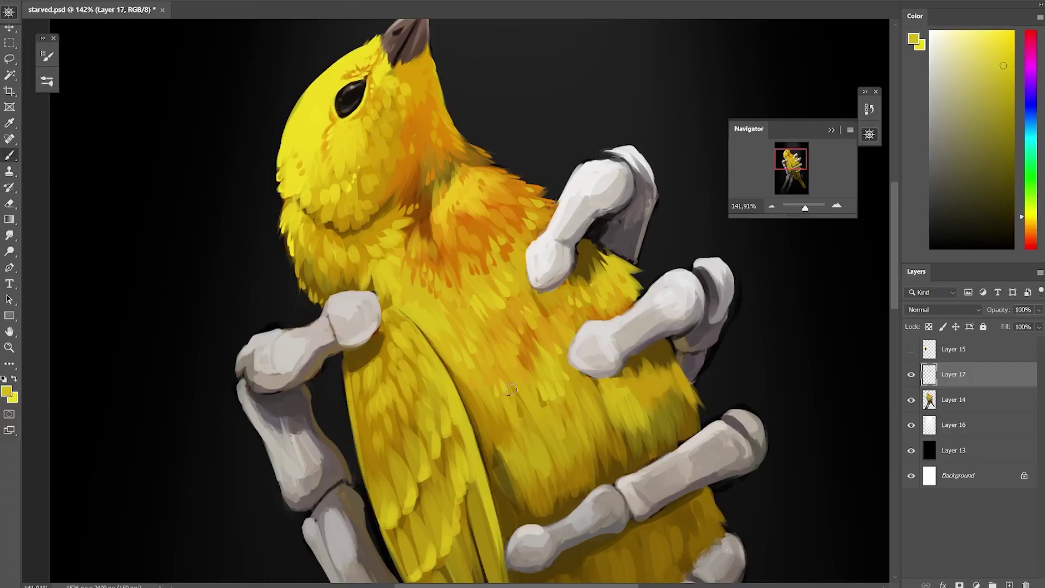
drag(512, 389, 484, 357)
alt+click(631, 344)
alt+click(630, 363)
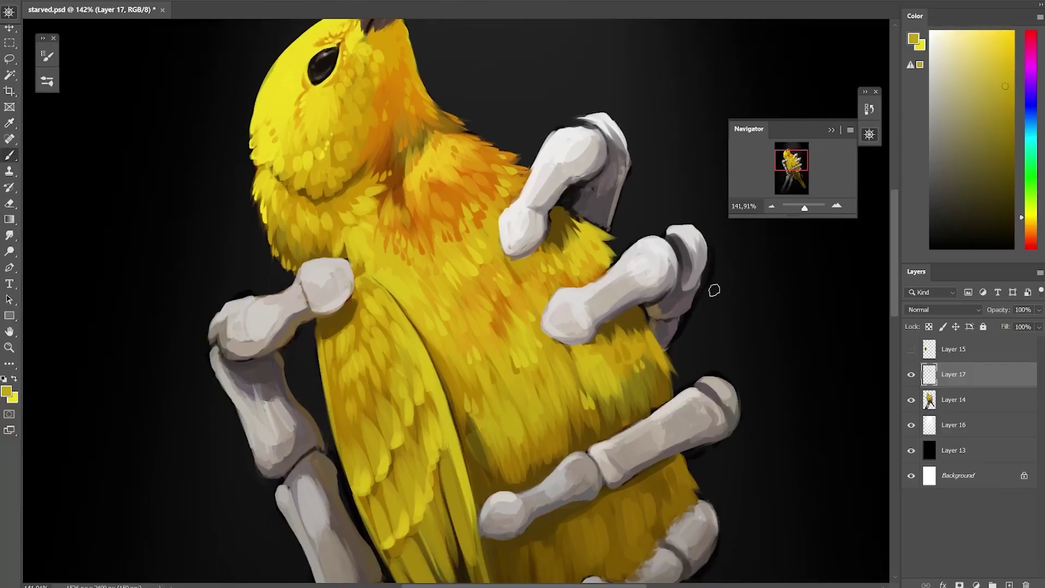
alt+click(606, 383)
scroll(604, 327, down, 3)
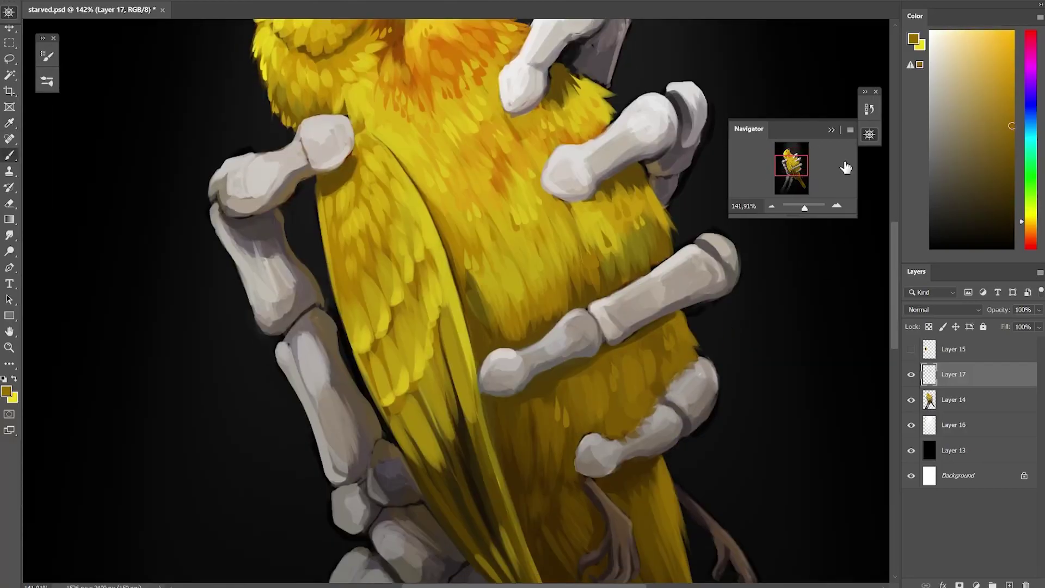
alt+click(423, 205)
mouse_move(414, 179)
mouse_down()
mouse_move(444, 250)
mouse_move(476, 422)
mouse_up()
Step: Paint bright yellow feather strokes on the lower wing using sampled golds
drag(807, 174, 807, 176)
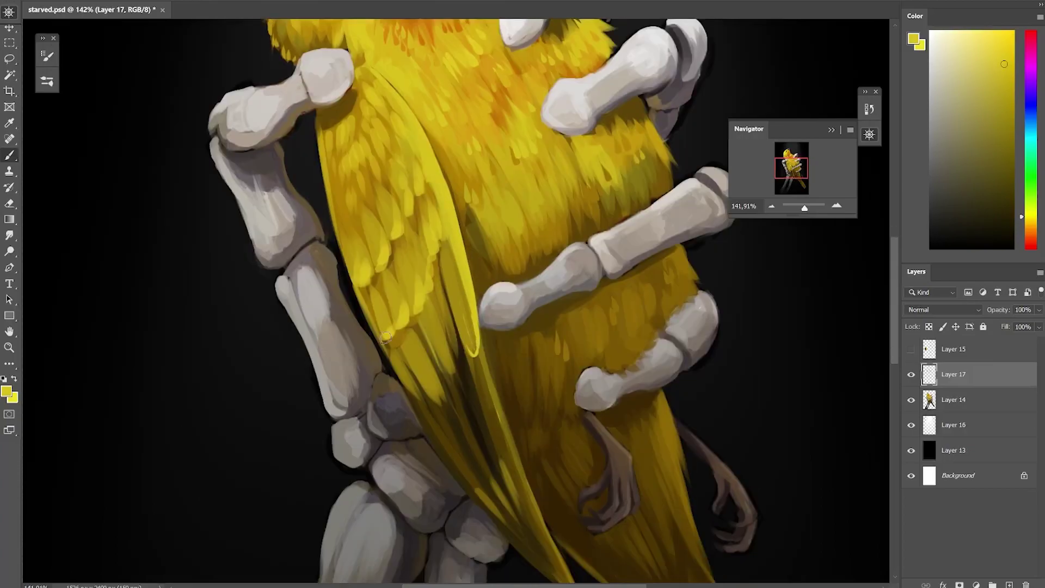
alt+click(444, 367)
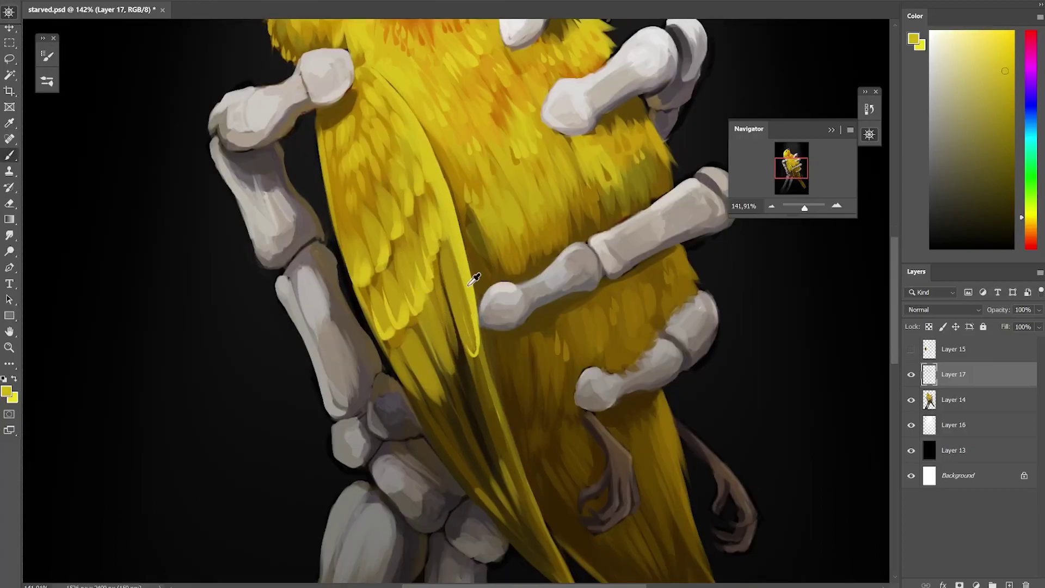
alt+click(436, 321)
scroll(449, 299, down, 1)
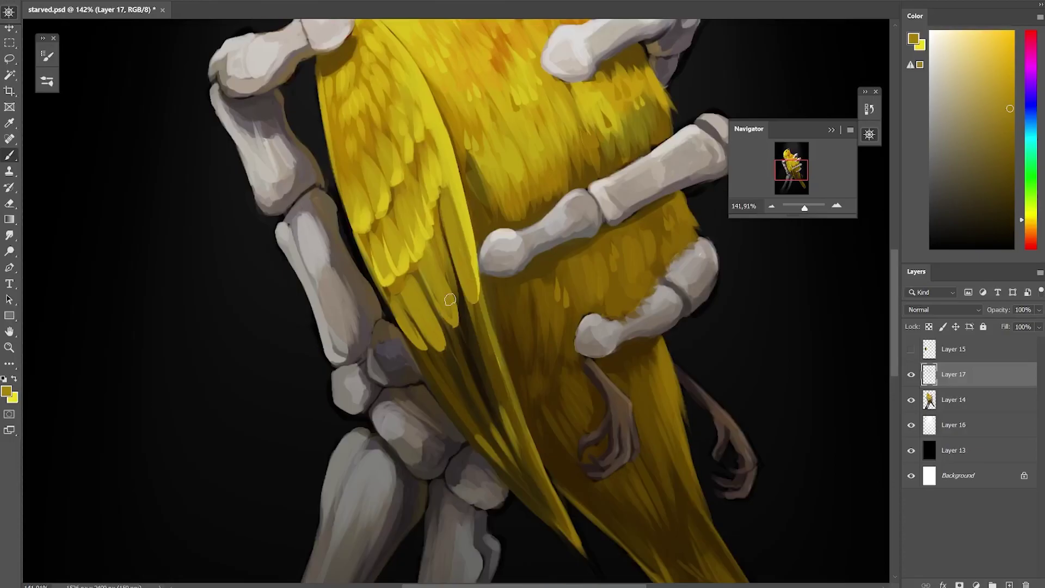
alt+click(573, 534)
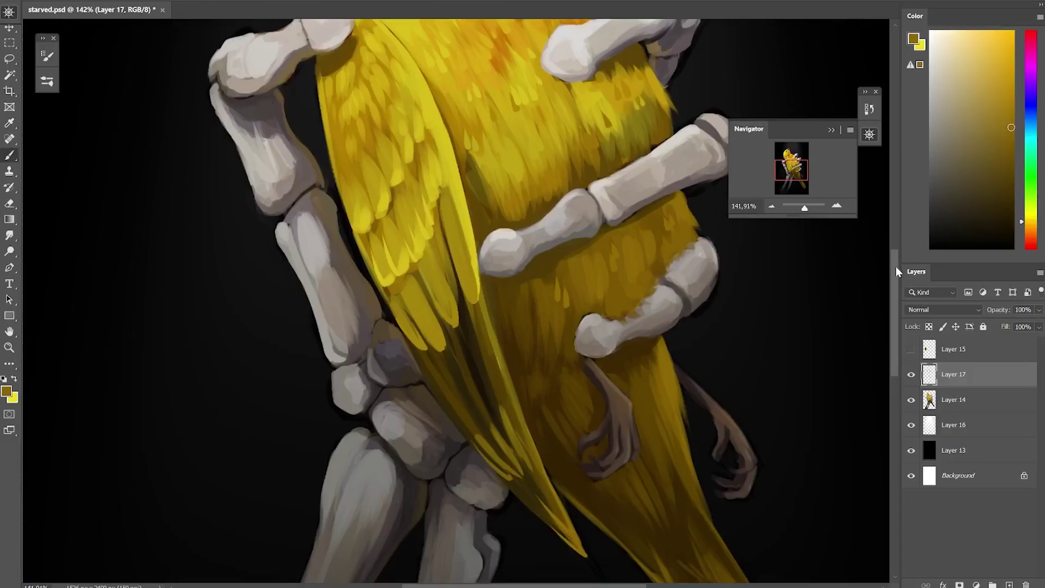
scroll(898, 272, up, 2)
alt+click(373, 299)
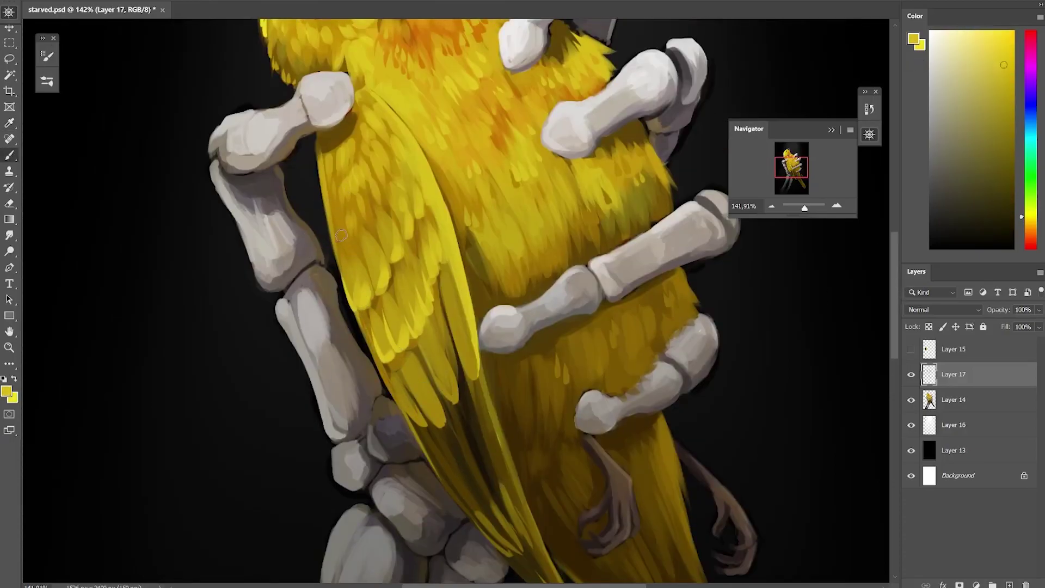
scroll(386, 326, up, 2)
alt+click(386, 326)
alt+click(386, 327)
mouse_move(343, 327)
mouse_down()
mouse_move(380, 265)
mouse_move(369, 243)
mouse_up()
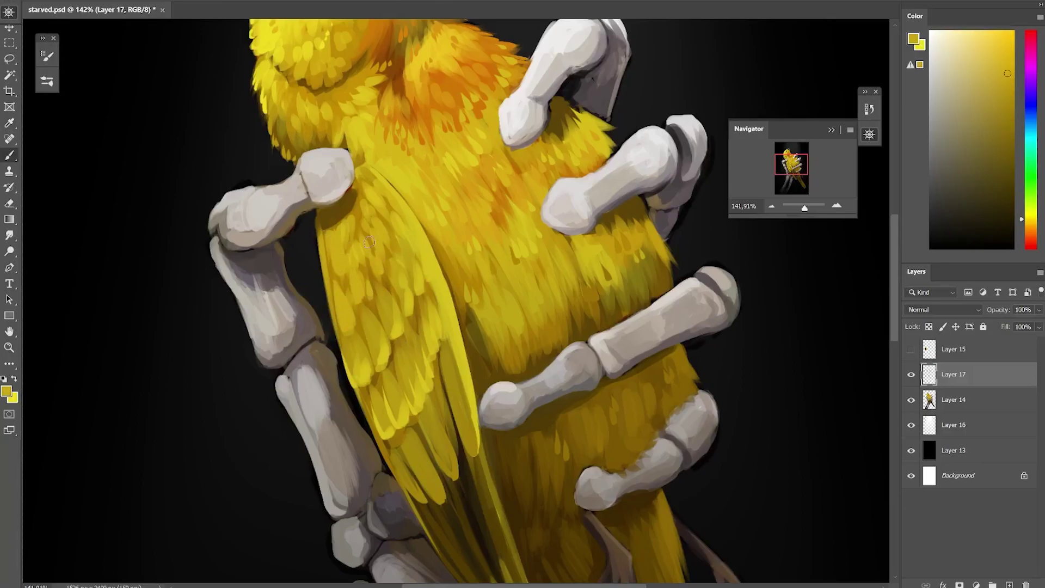
Step: Darken two patches of wing feathers, then sample dark browns and brighter yellows
drag(460, 362, 444, 306)
drag(430, 272, 412, 238)
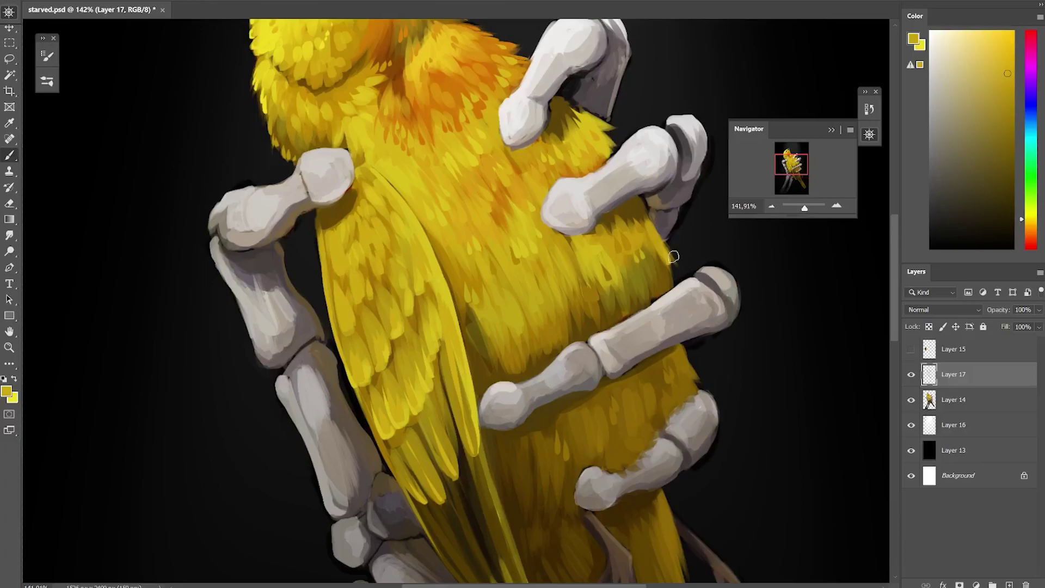
scroll(673, 256, up, 3)
alt+click(611, 219)
alt+click(318, 284)
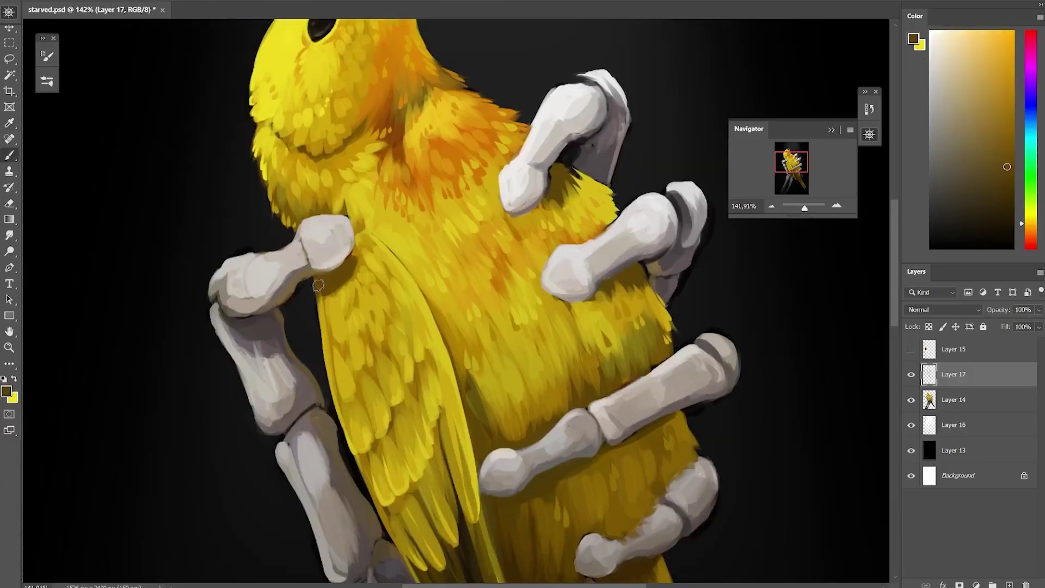
scroll(871, 284, down, 4)
scroll(658, 385, up, 2)
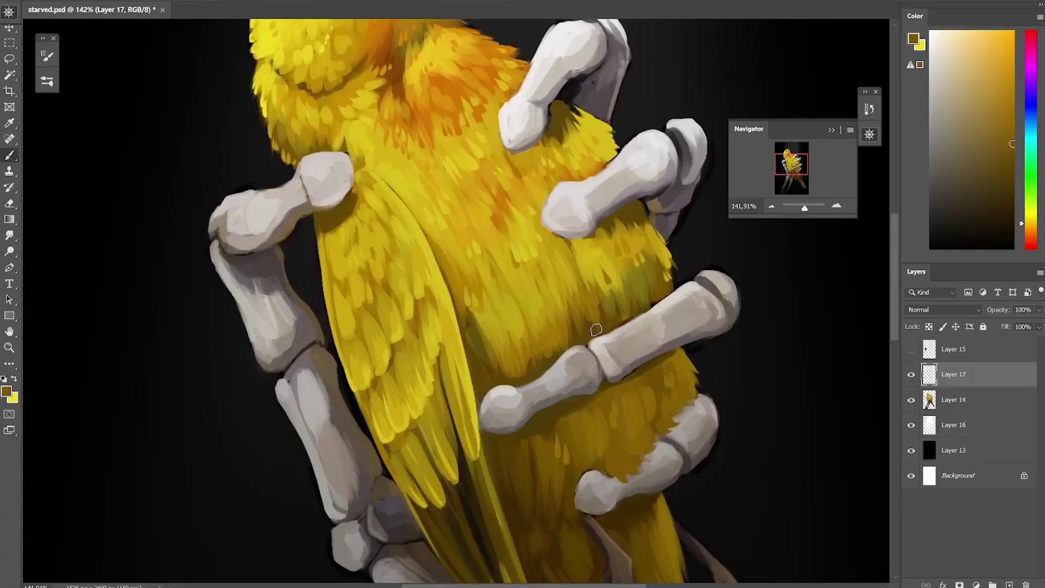
alt+click(693, 274)
scroll(896, 294, up, 1)
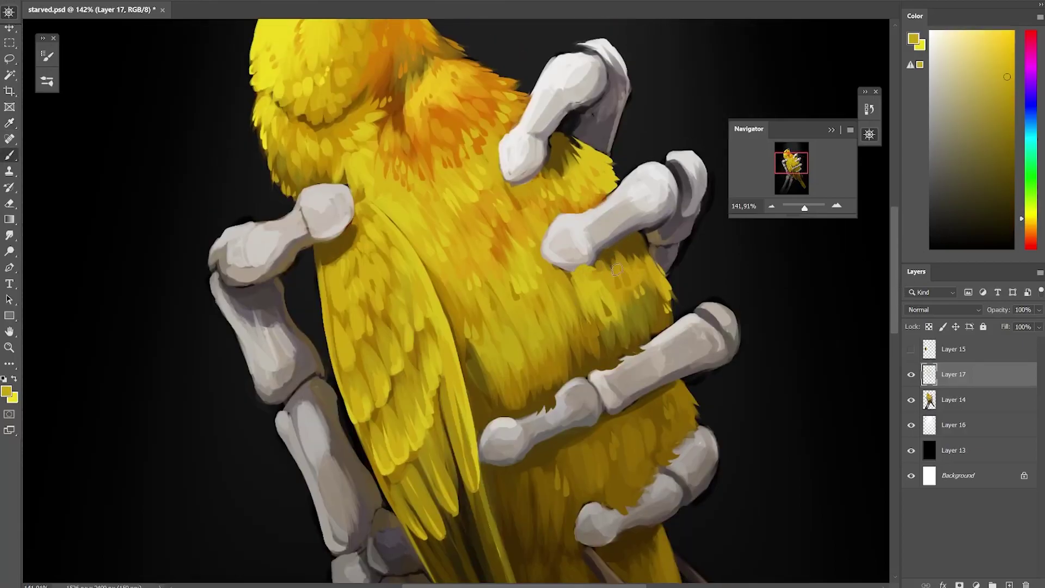
alt+click(531, 176)
alt+click(354, 215)
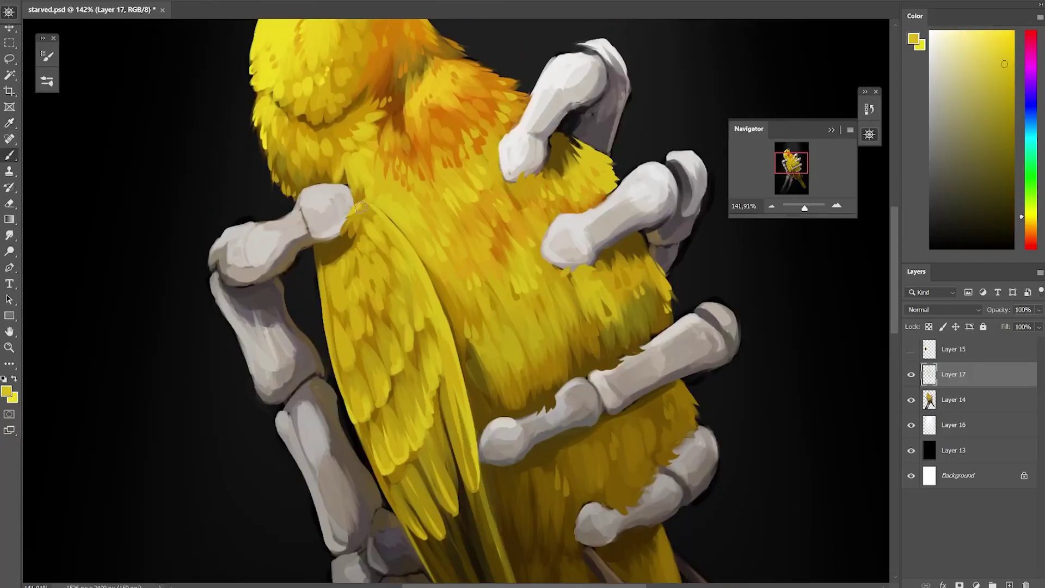
scroll(359, 212, down, 3)
scroll(725, 196, up, 3)
Step: Lighten the upper claw's top edge with near-white and shade its right end darker
alt+click(511, 359)
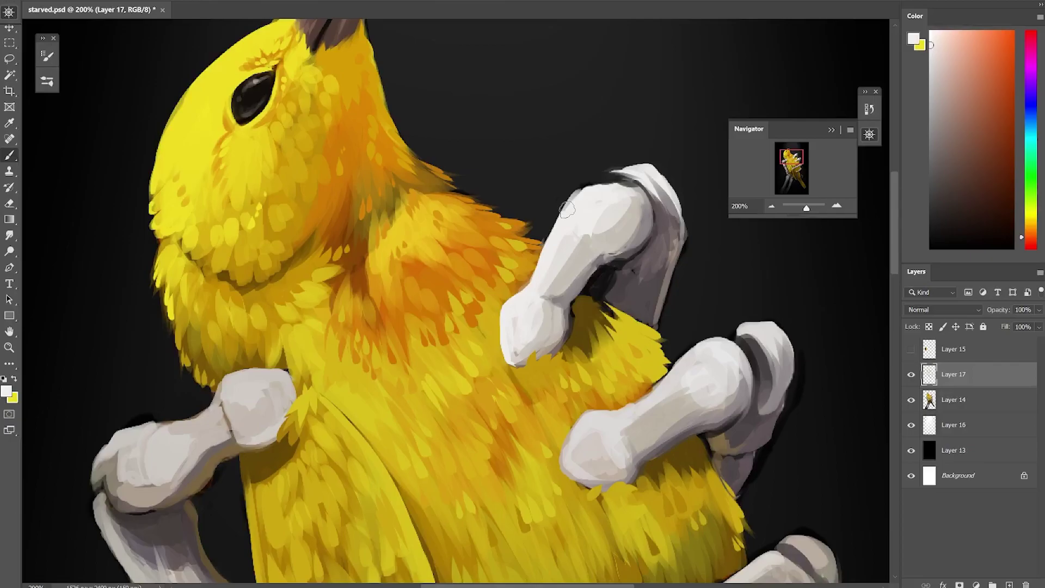
drag(566, 209, 637, 170)
alt+click(611, 163)
alt+click(622, 174)
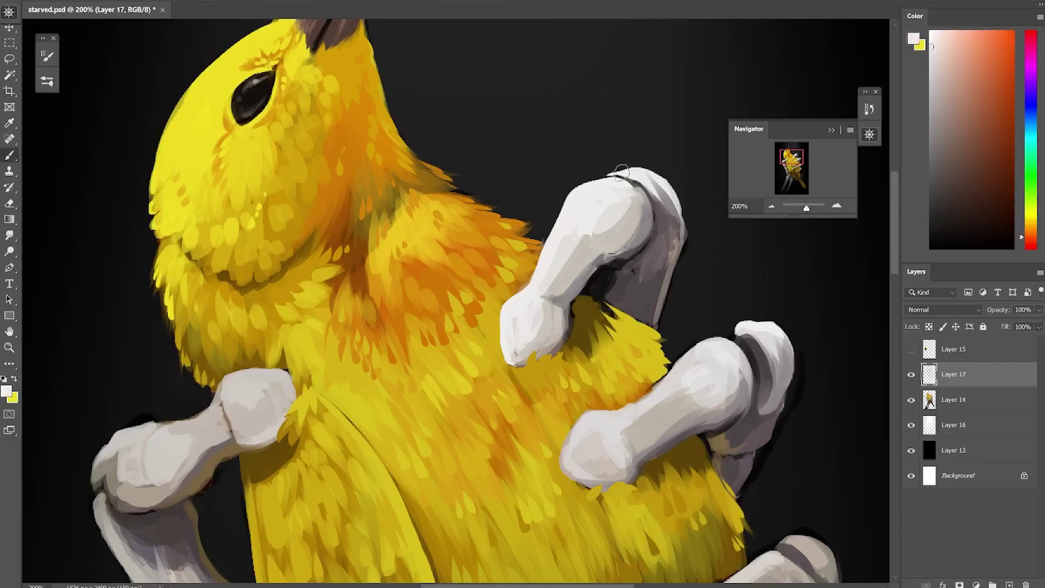
alt+click(661, 264)
alt+click(768, 444)
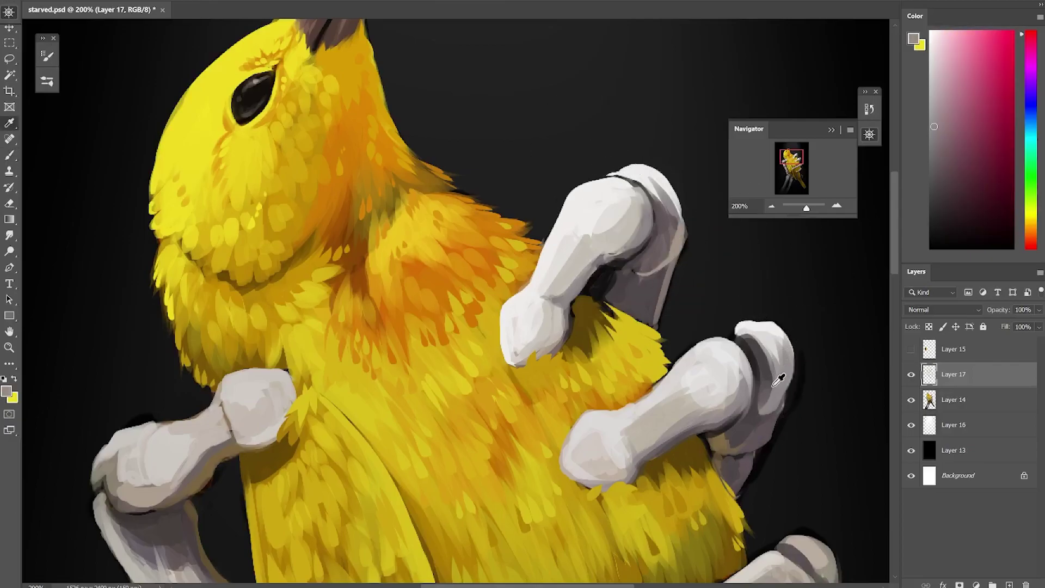
scroll(688, 218, down, 10)
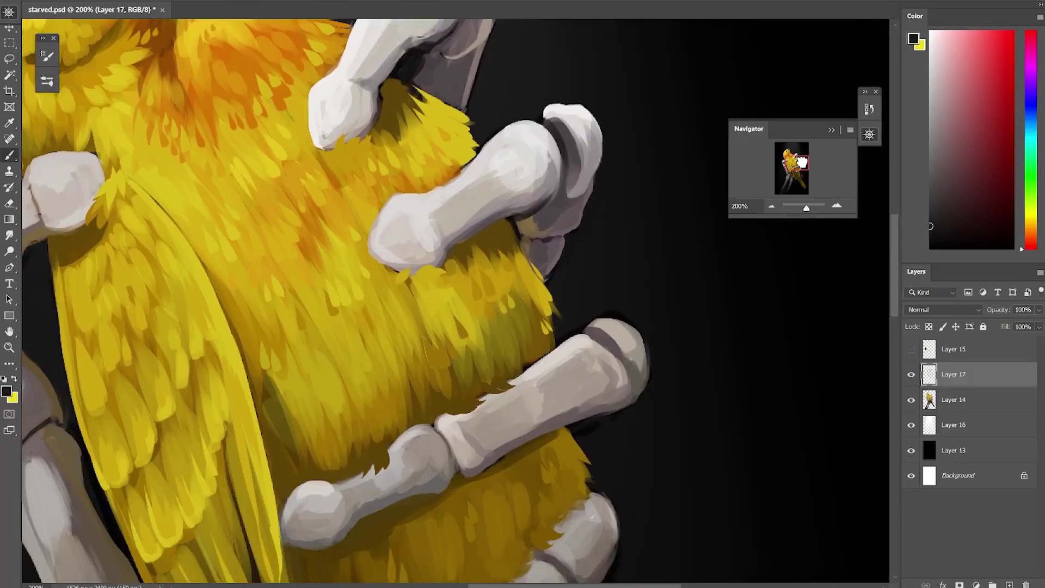
drag(642, 203, 623, 233)
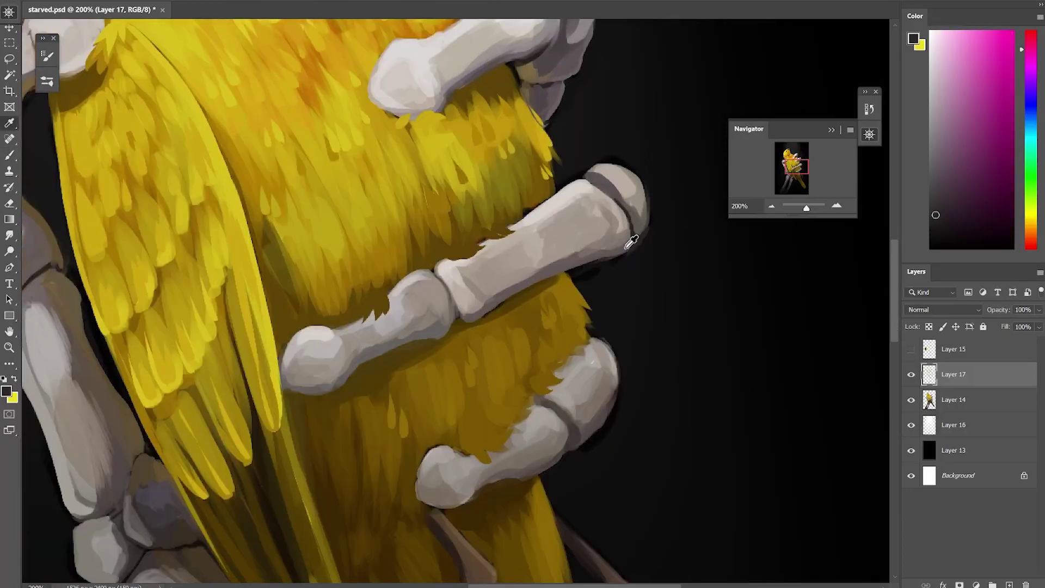
Step: Repaint the olive-gold feather shadow above the small claw
alt+click(653, 226)
alt+click(514, 286)
alt+click(615, 265)
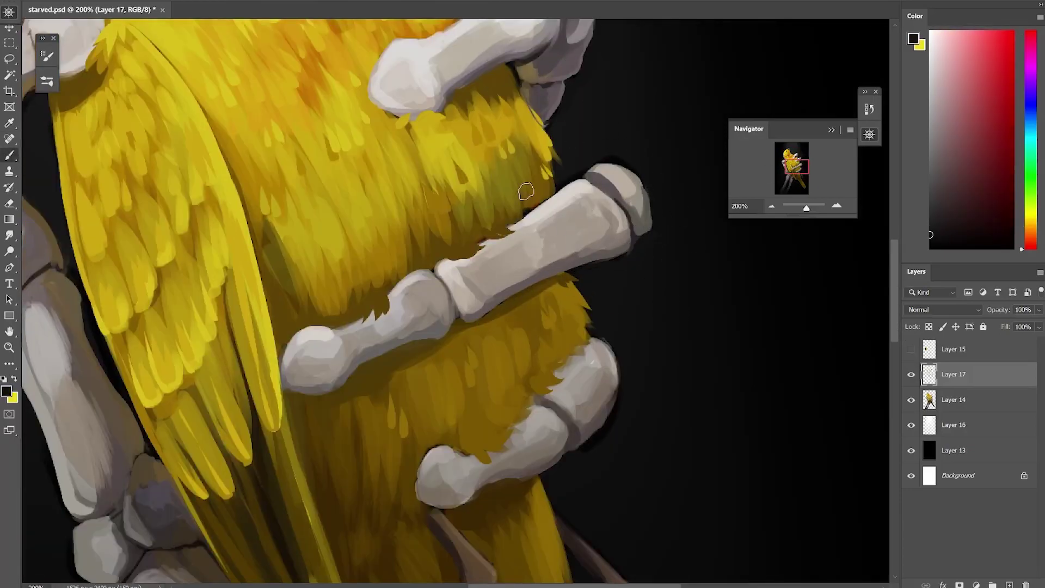
alt+click(526, 191)
alt+click(458, 325)
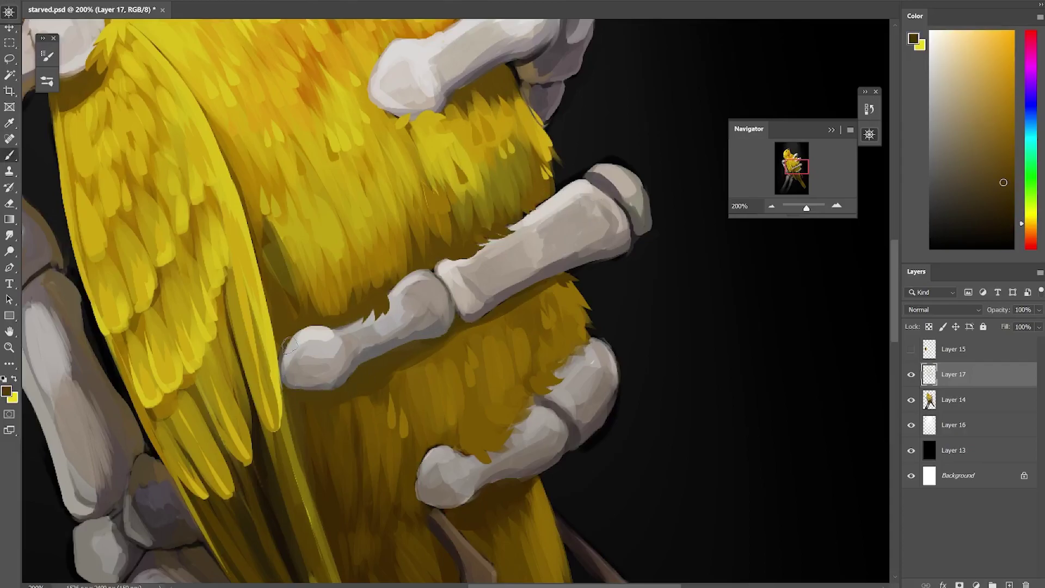
alt+click(285, 299)
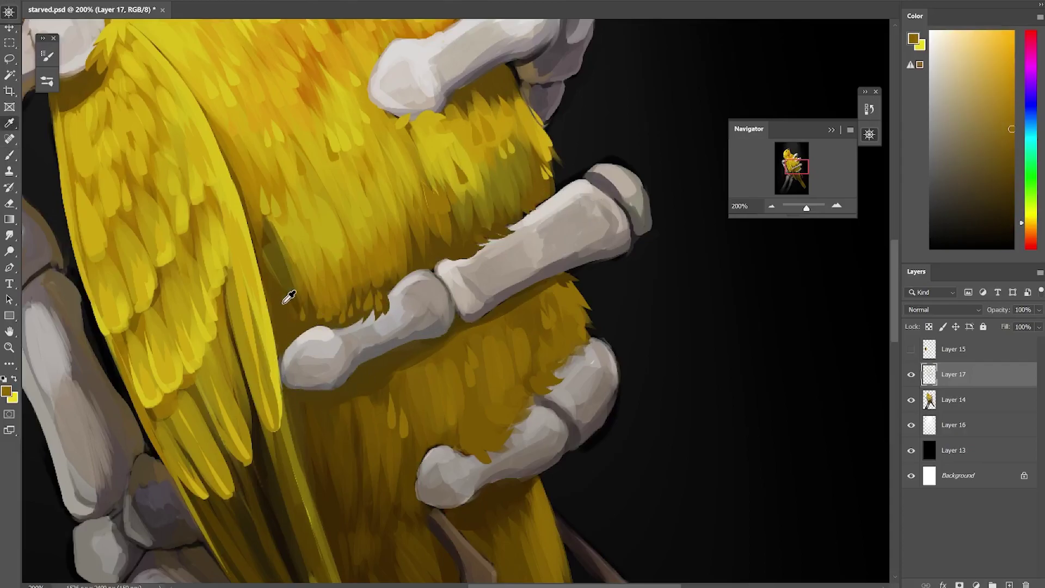
drag(285, 299, 269, 229)
Step: Paint a dark shadow under the lower bone and round its cap in light grey
scroll(428, 272, down, 3)
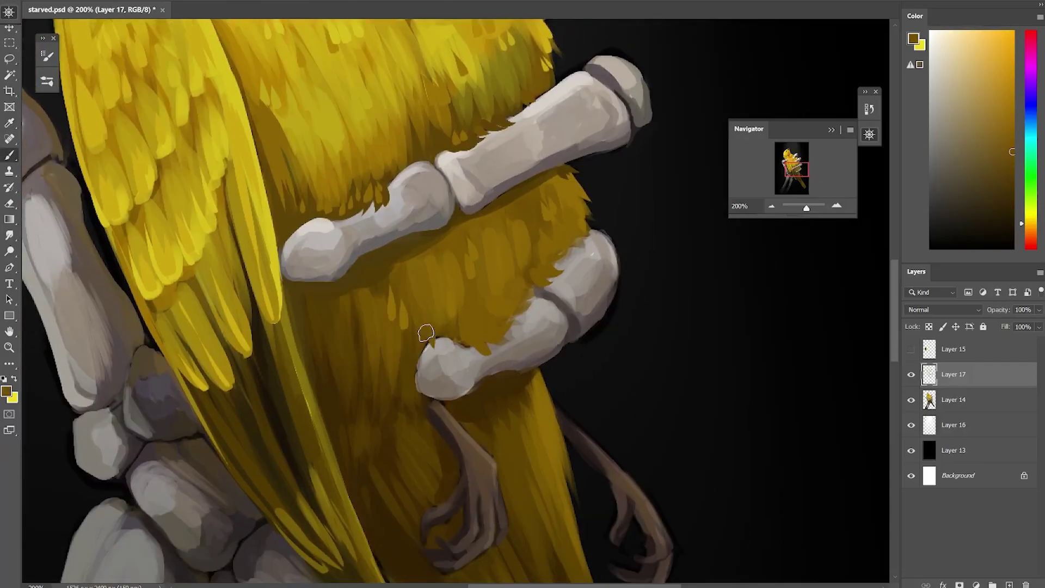
alt+click(403, 362)
mouse_move(517, 375)
mouse_down()
mouse_move(466, 392)
mouse_move(417, 384)
mouse_up()
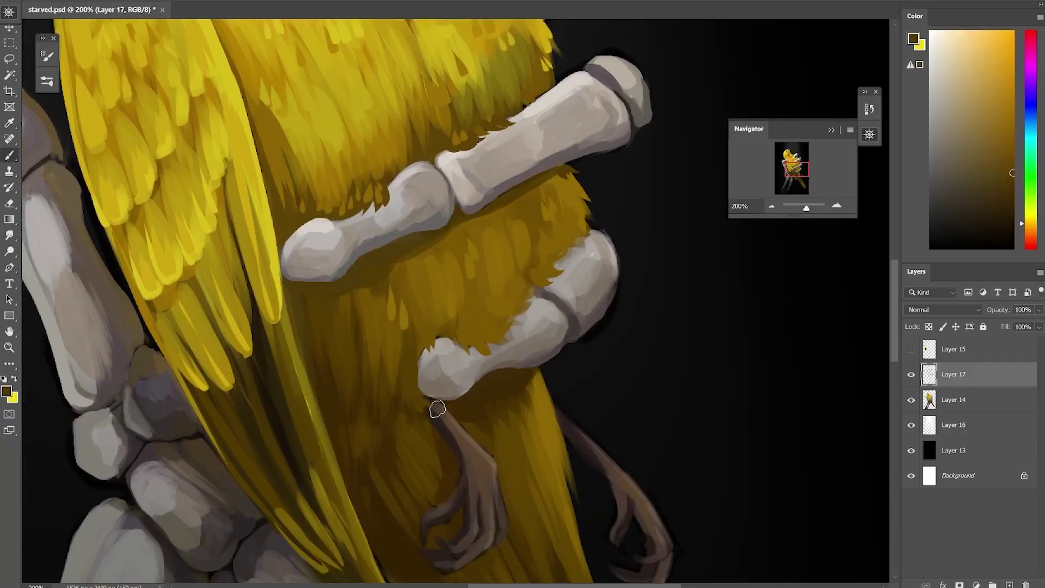
alt+click(424, 368)
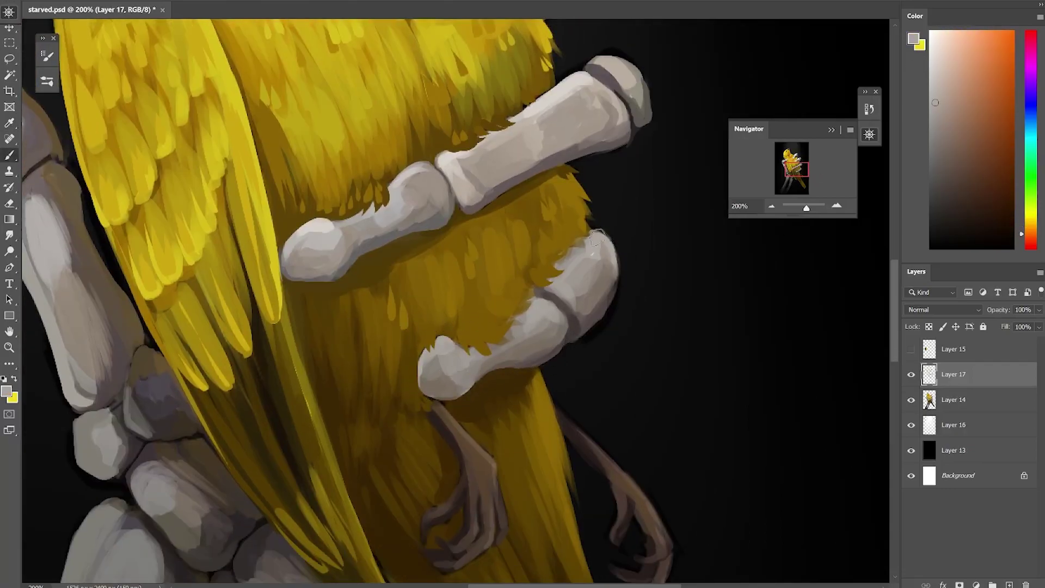
drag(597, 238, 615, 262)
Step: Sample background black, foot brown-orange and near-black beside the bone's left edge
alt+click(751, 283)
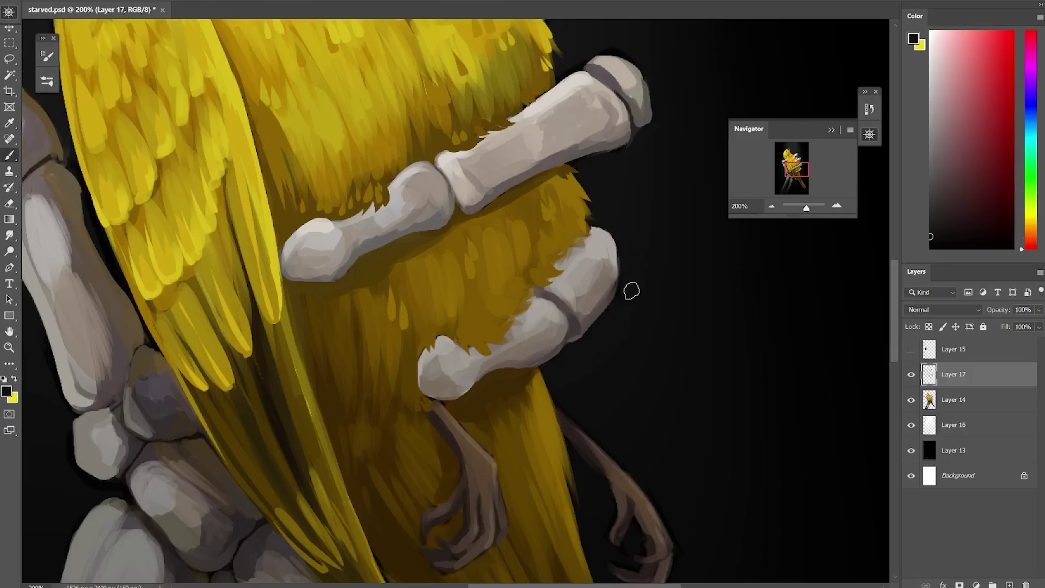
drag(895, 310, 896, 349)
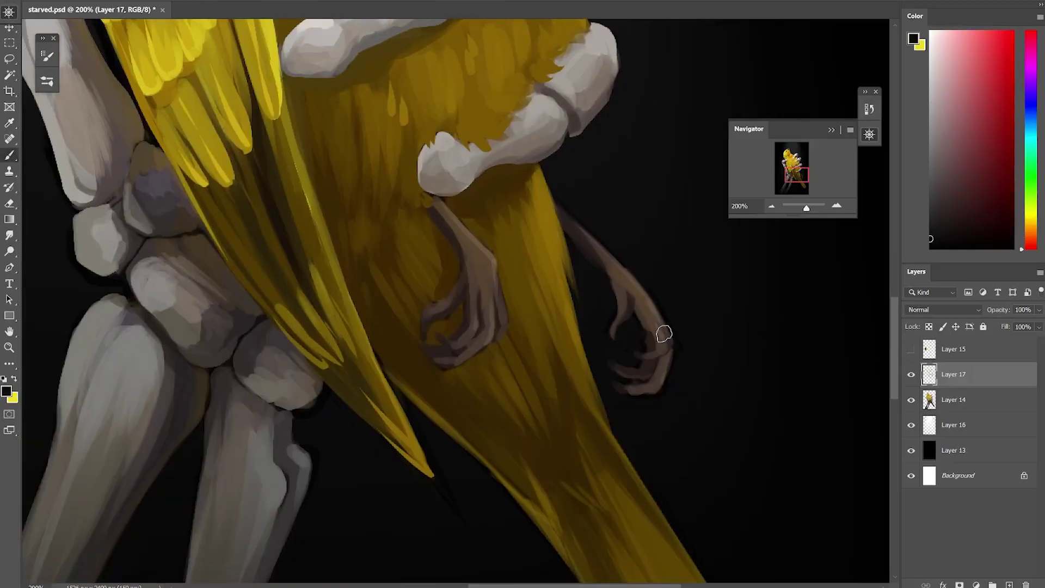
alt+click(493, 256)
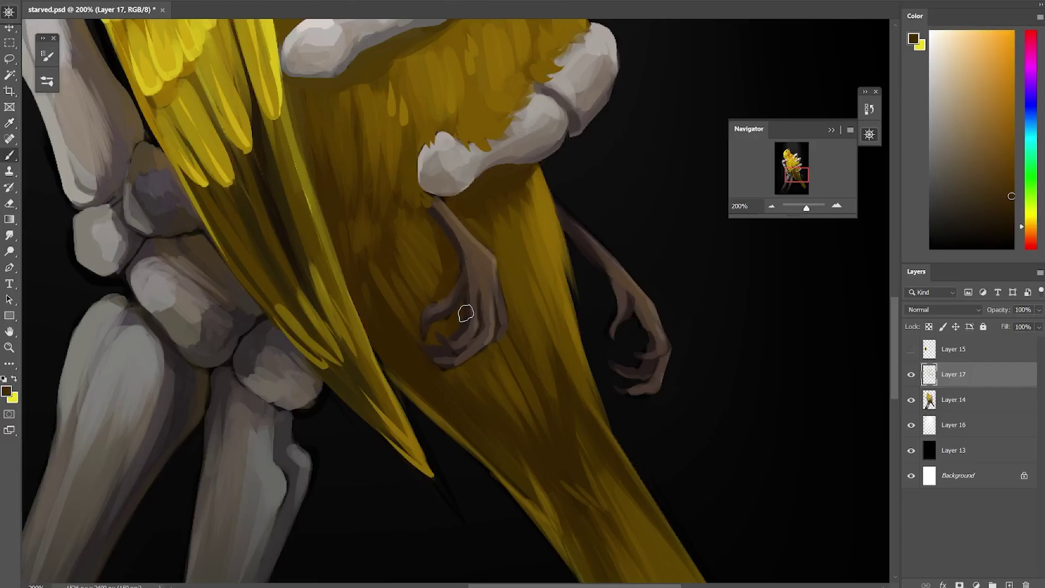
scroll(563, 272, up, 6)
scroll(563, 272, left, 5)
alt+click(430, 146)
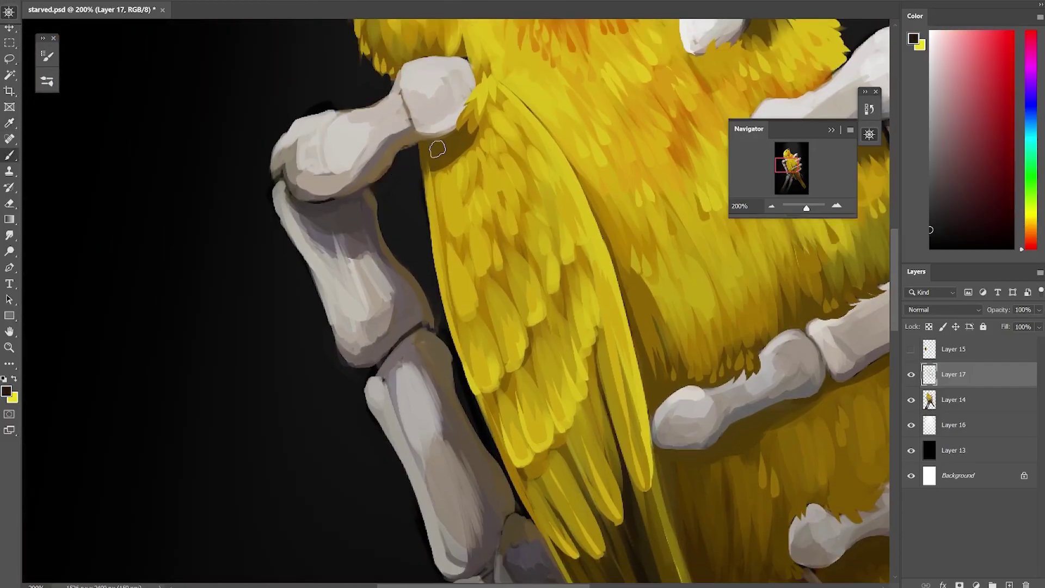
alt+click(318, 304)
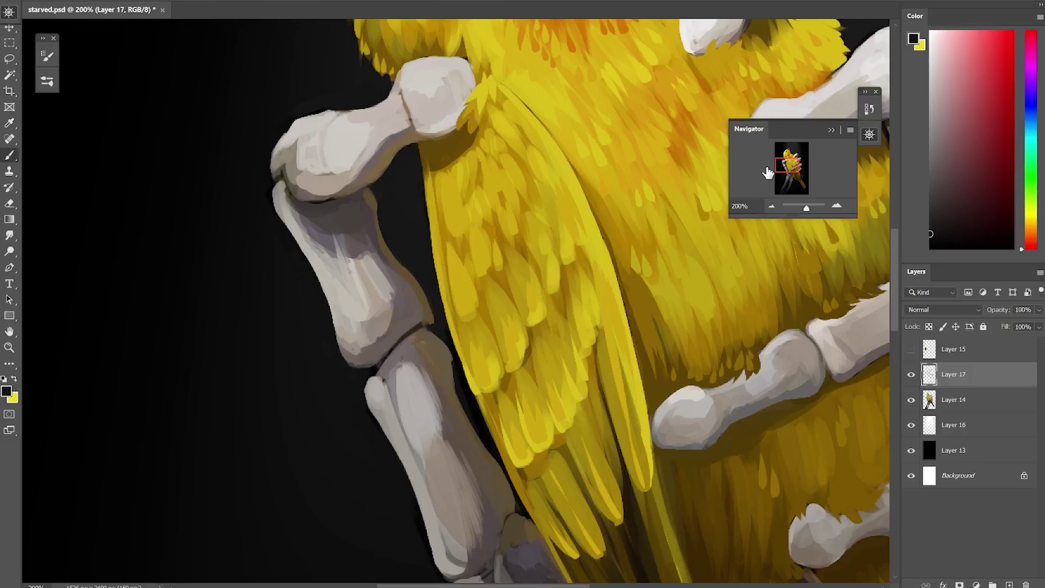
drag(767, 172, 769, 181)
scroll(405, 294, down, 5)
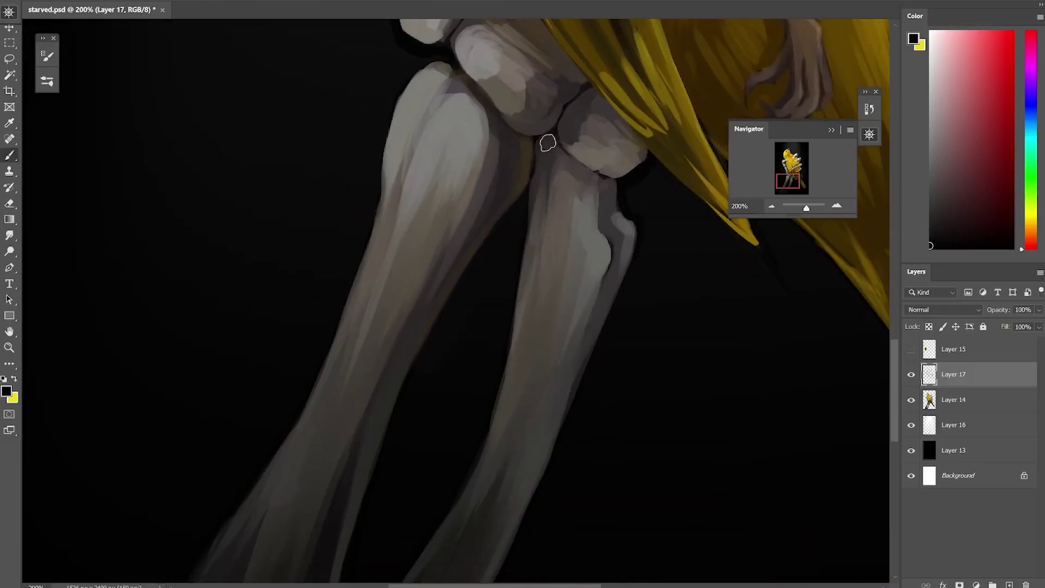
Step: Merge Layer 17 down into Layer 14
key(ctrl+minus)
key(ctrl+minus)
right_click(958, 374)
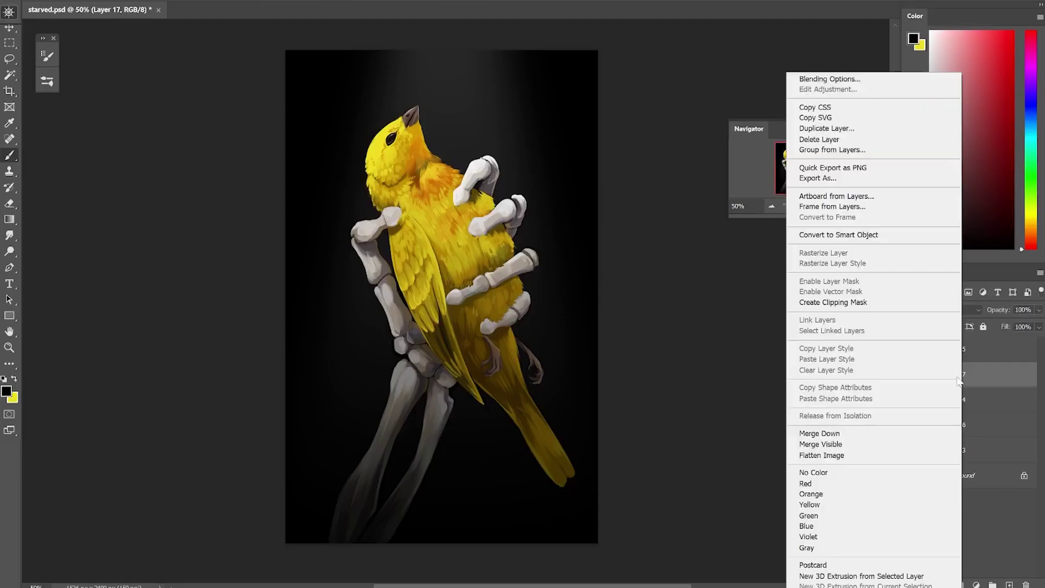
click(811, 136)
Step: Zoom back in and sample dark browns near the eye and light grey from the left bone
key(ctrl+plus)
key(ctrl+plus)
key(ctrl+plus)
drag(788, 150, 787, 154)
alt+click(446, 115)
alt+click(467, 107)
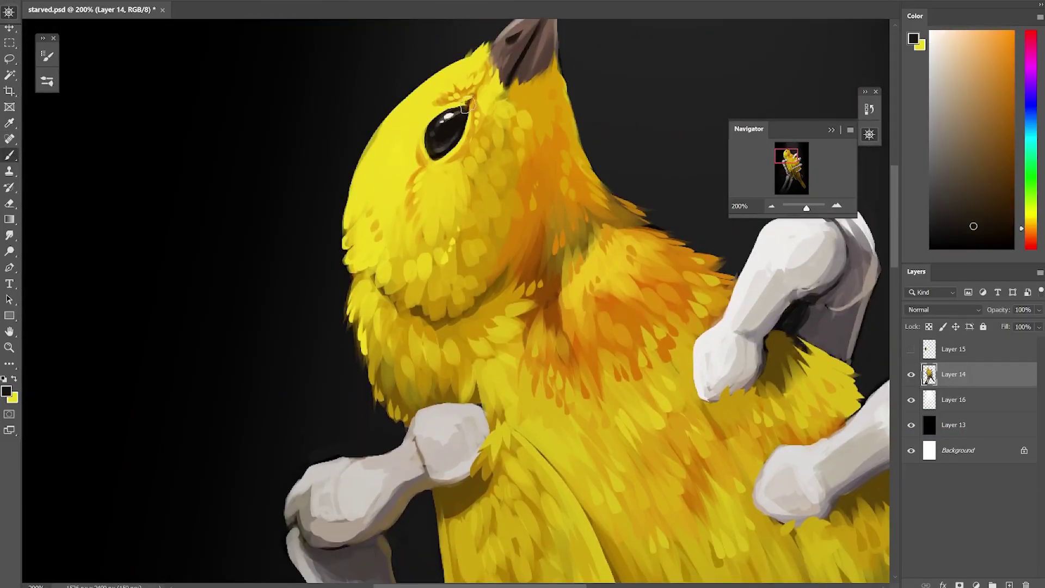
alt+click(469, 100)
key(ctrl+minus)
key(ctrl+minus)
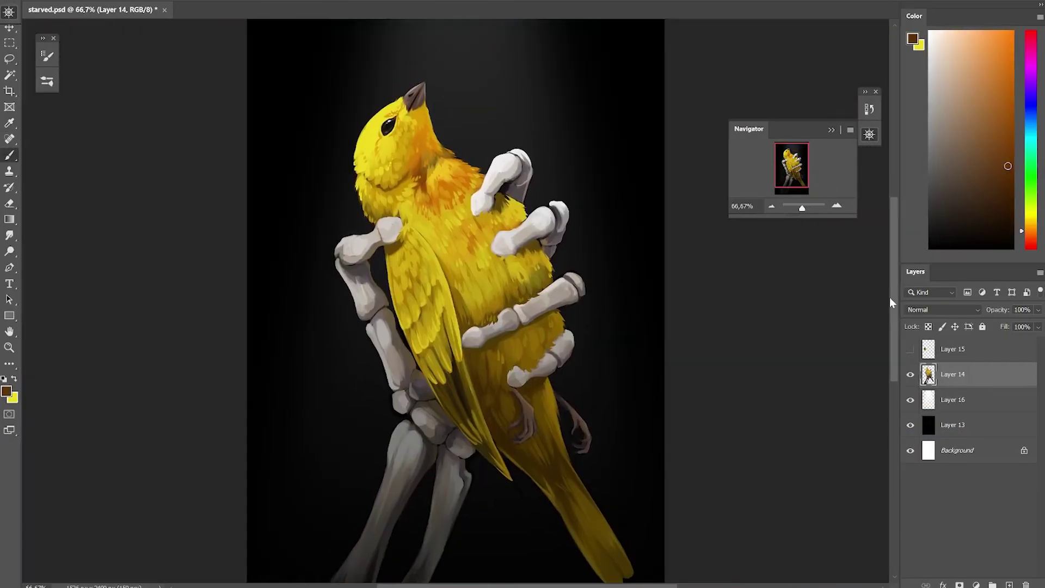
key(ctrl+plus)
alt+click(280, 245)
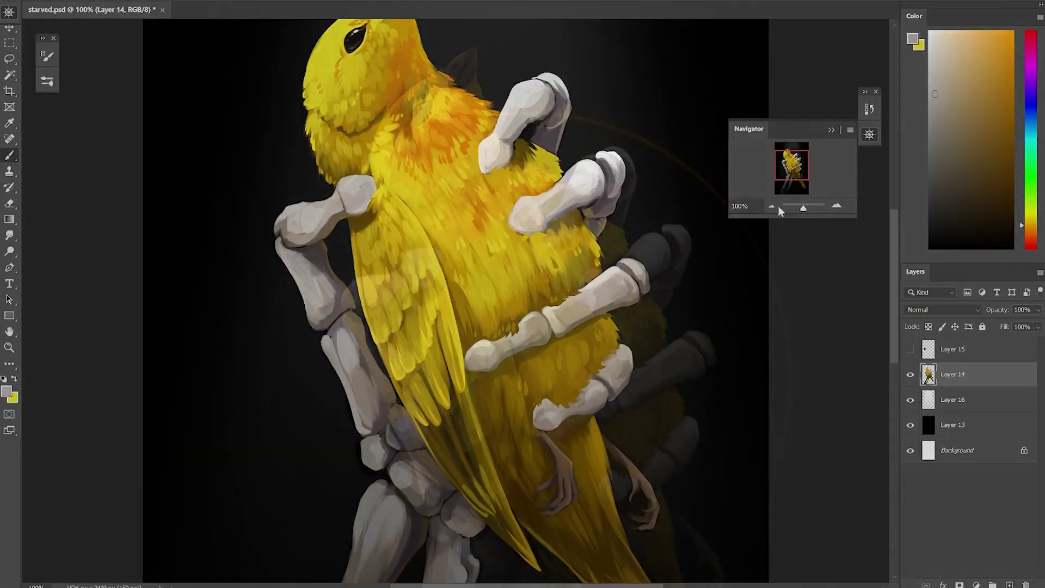